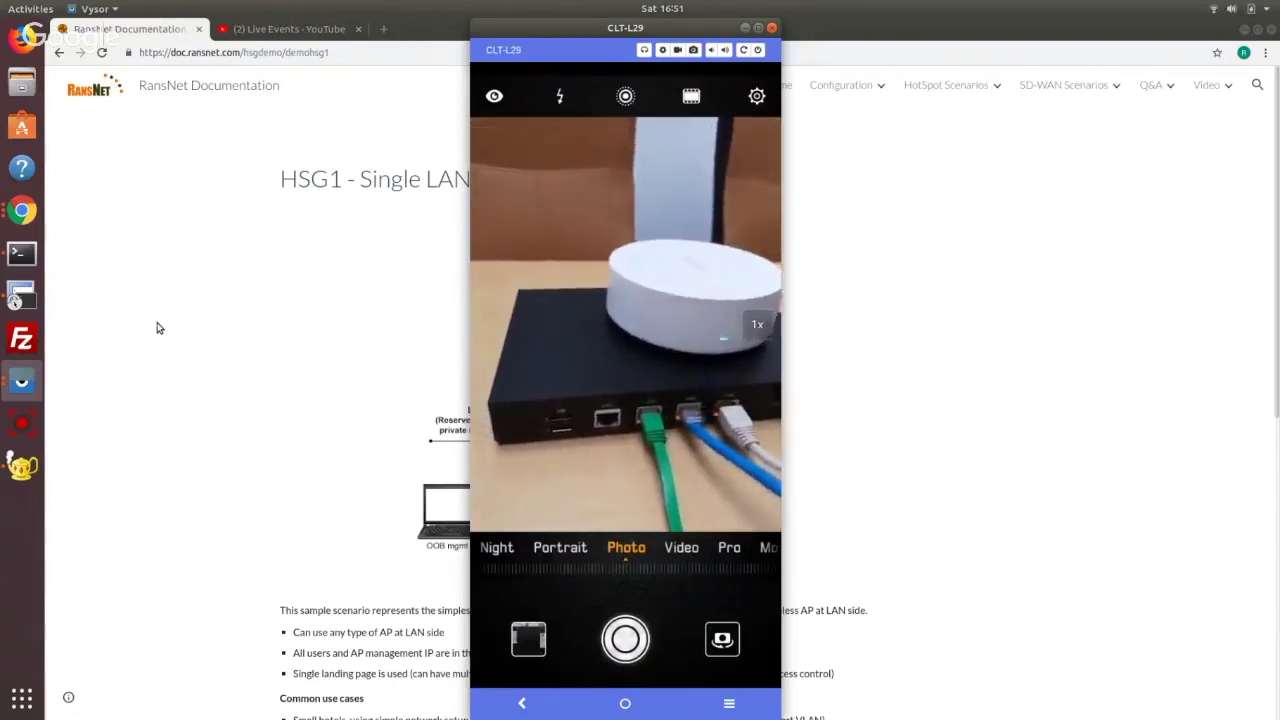
Bring the HSG1 single-LAN hotspot documentation page in front of the Vysor phone view
click(157, 328)
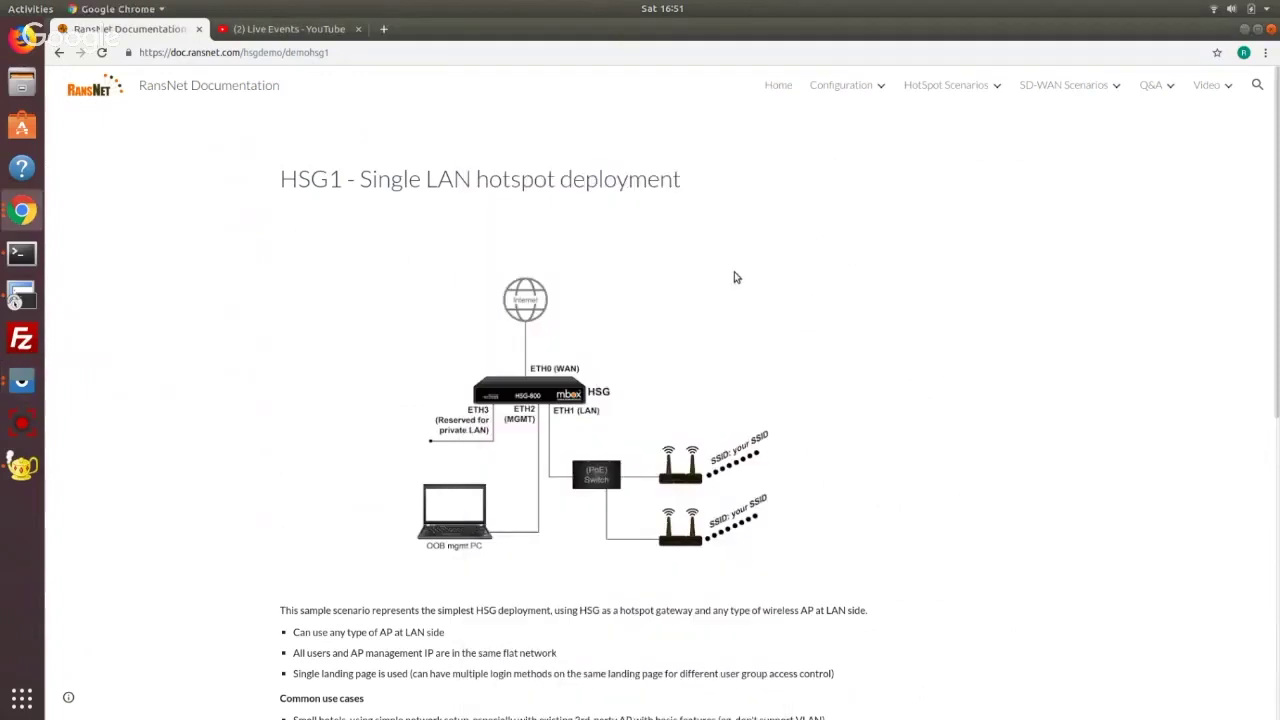
Confirm the wired network shows Connected, then open a new blank Chrome tab
scroll(735, 285, down, 2)
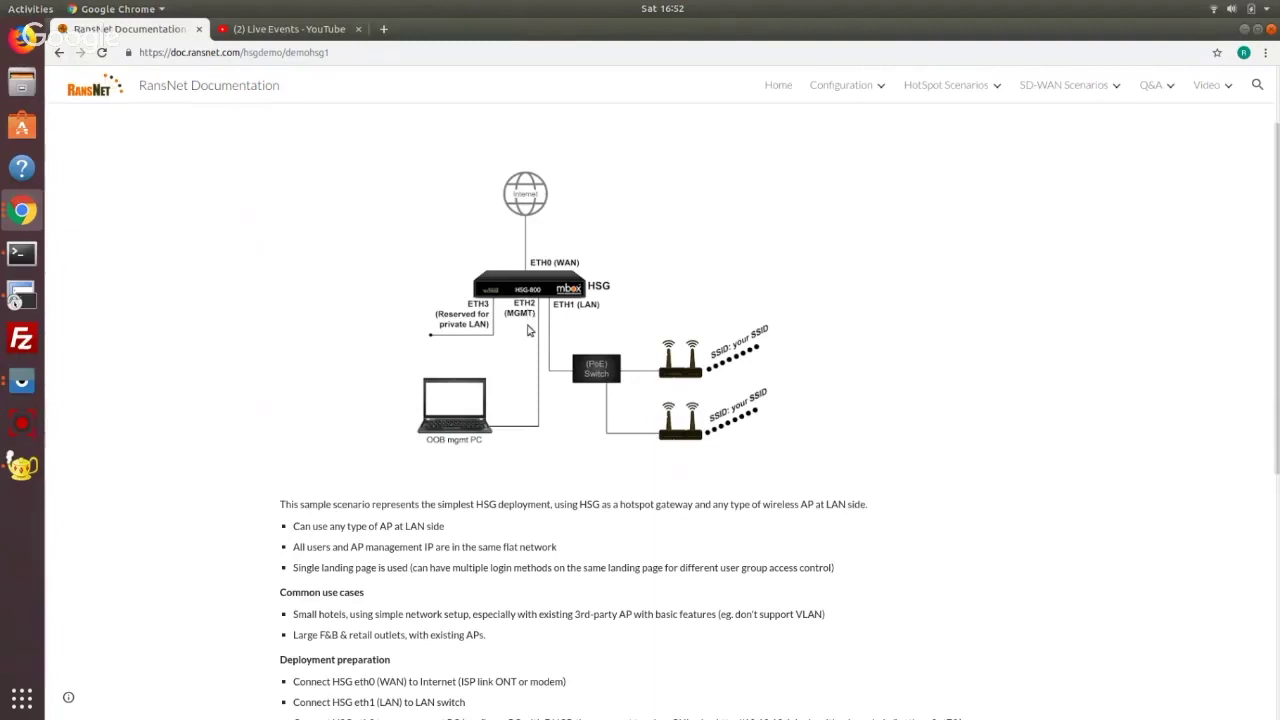
click(1215, 11)
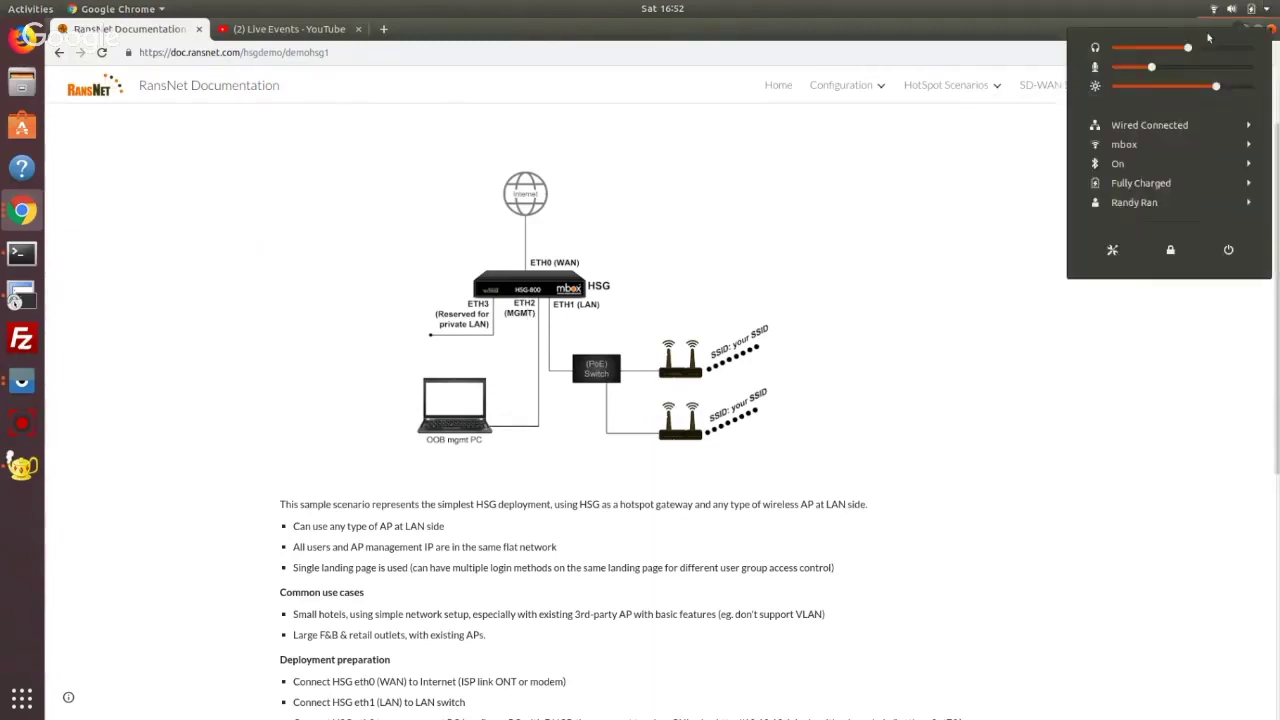
click(1168, 130)
key(Escape)
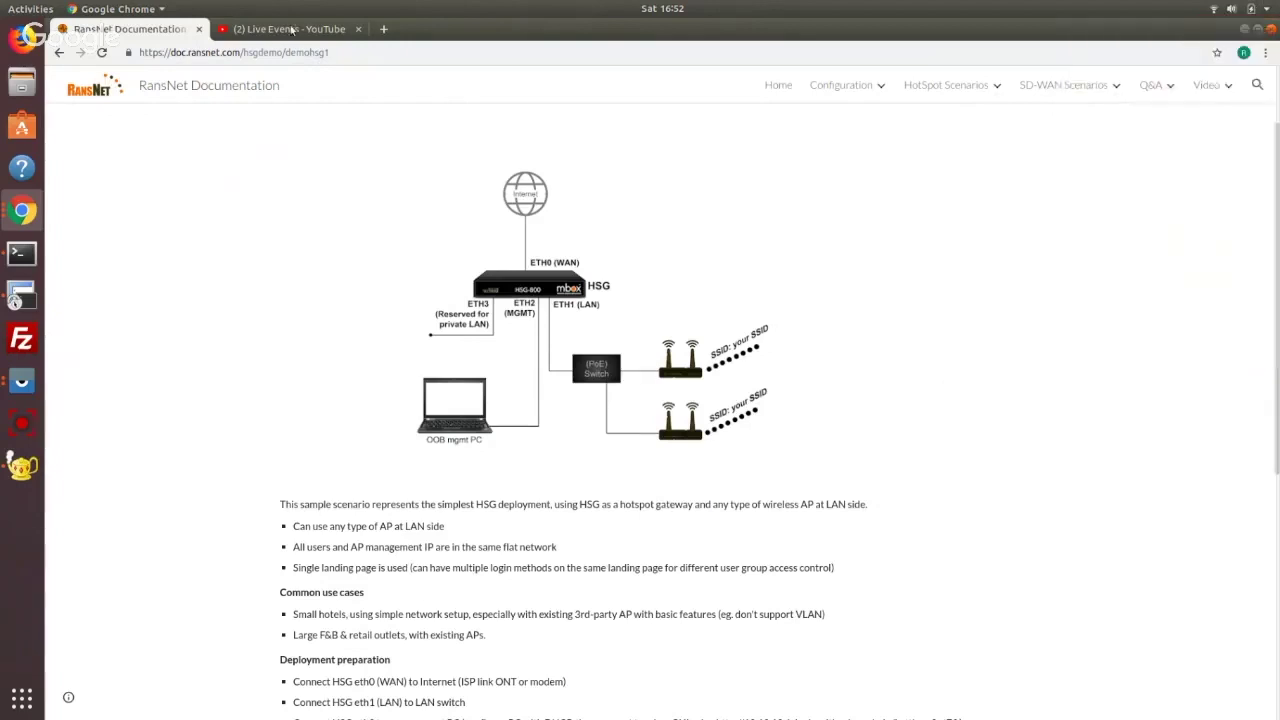
click(383, 29)
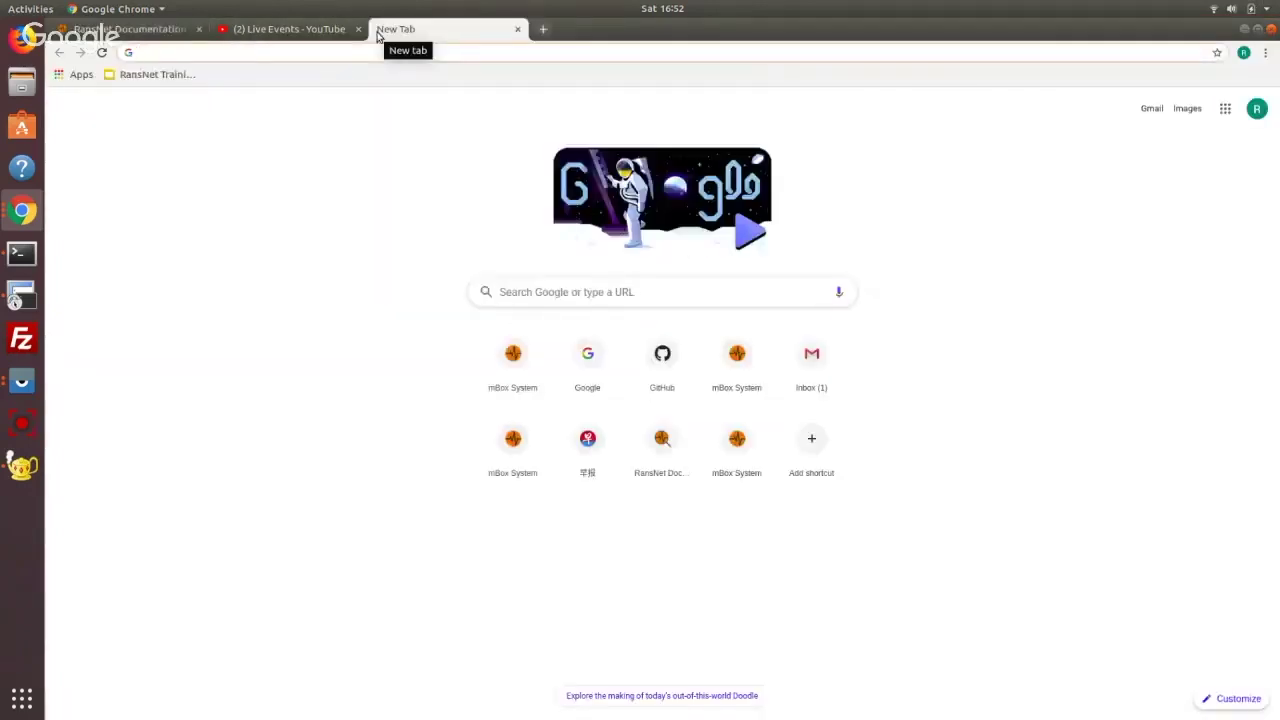
Log in to the mBox admin at 10.10.10.1 as mboxadmin with the admin password
text(10.10)
key(Return)
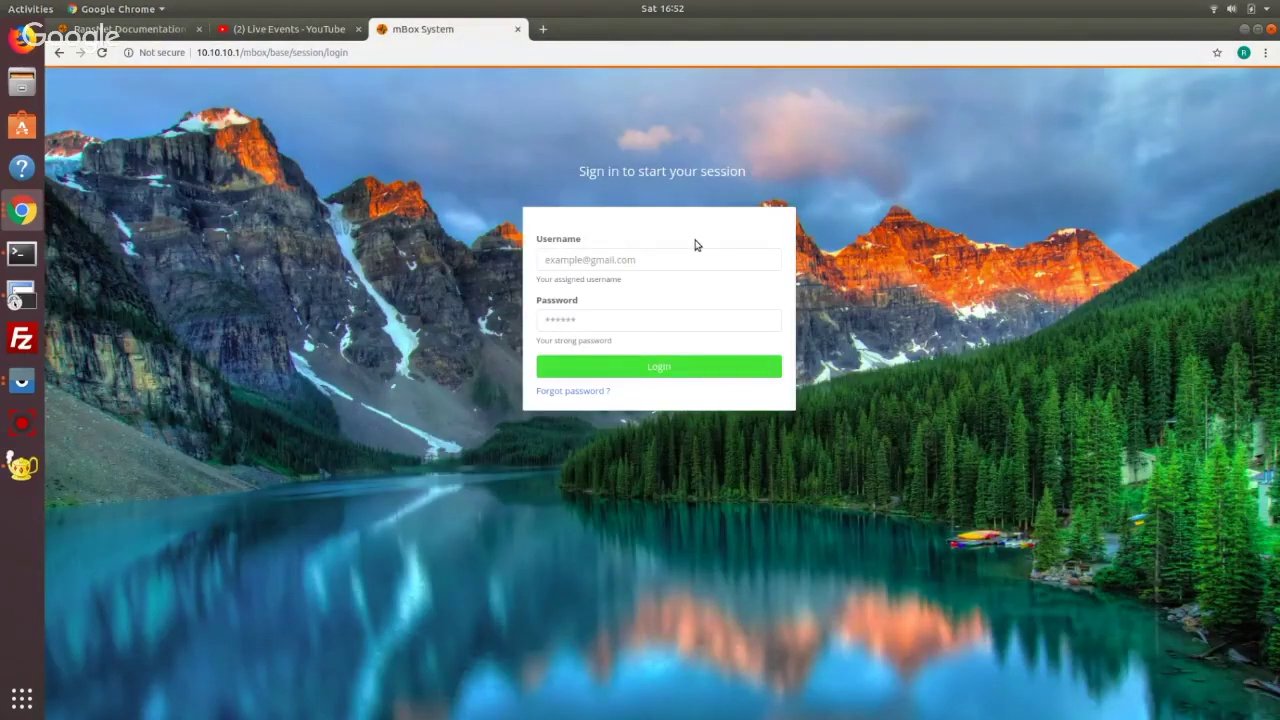
click(685, 258)
text(mboxadmin)
key(Tab)
text(••)
key(Return)
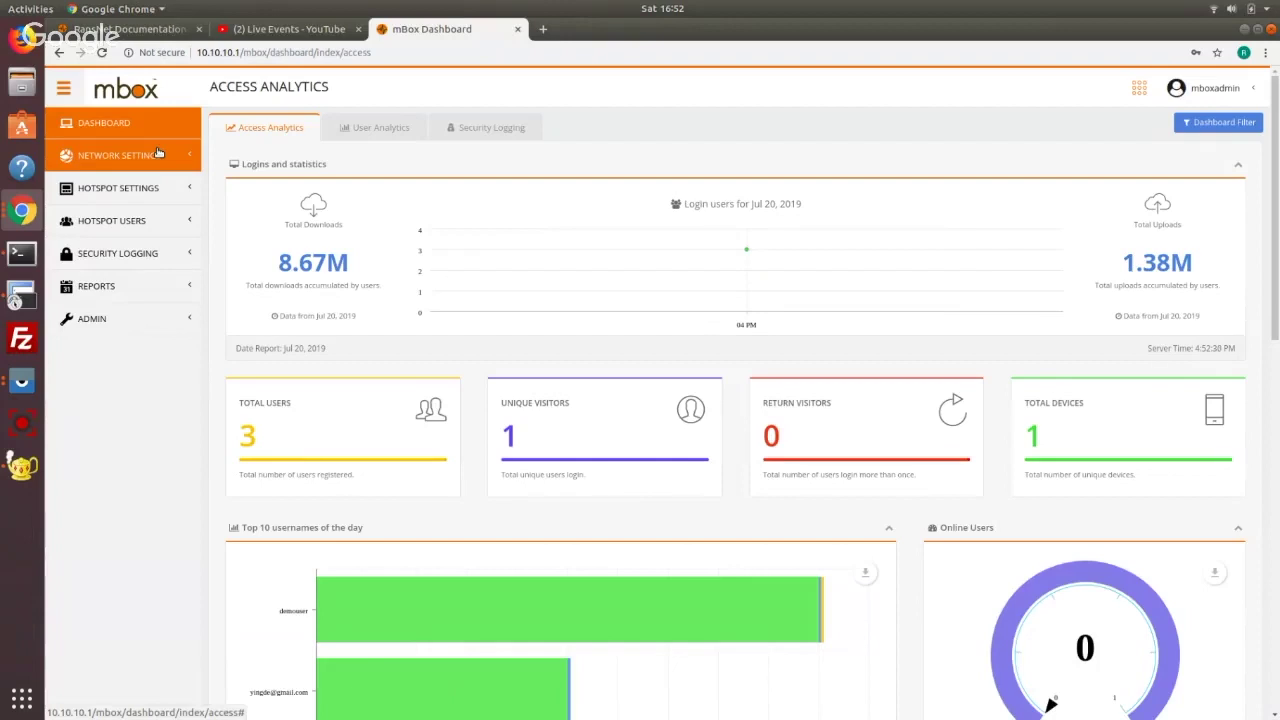
Open Network Settings > Interfaces and review eth0's DHCP and eth1's LAN addressing
click(157, 152)
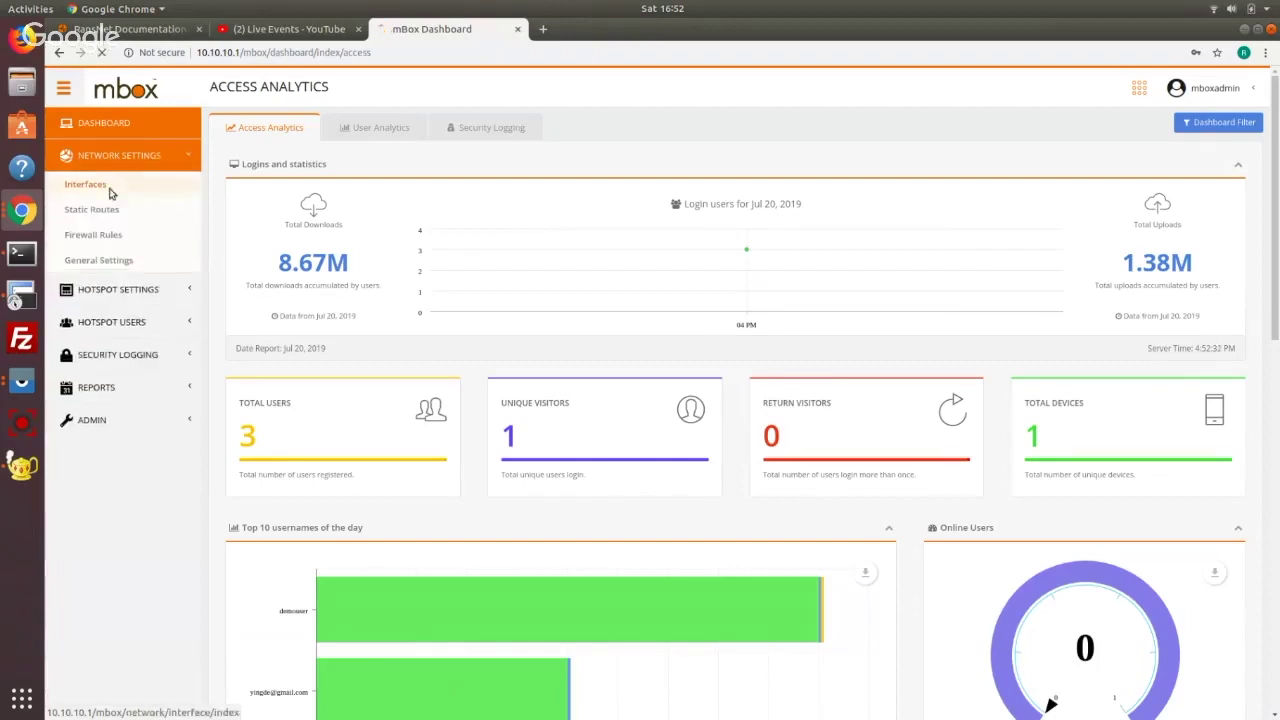
click(110, 186)
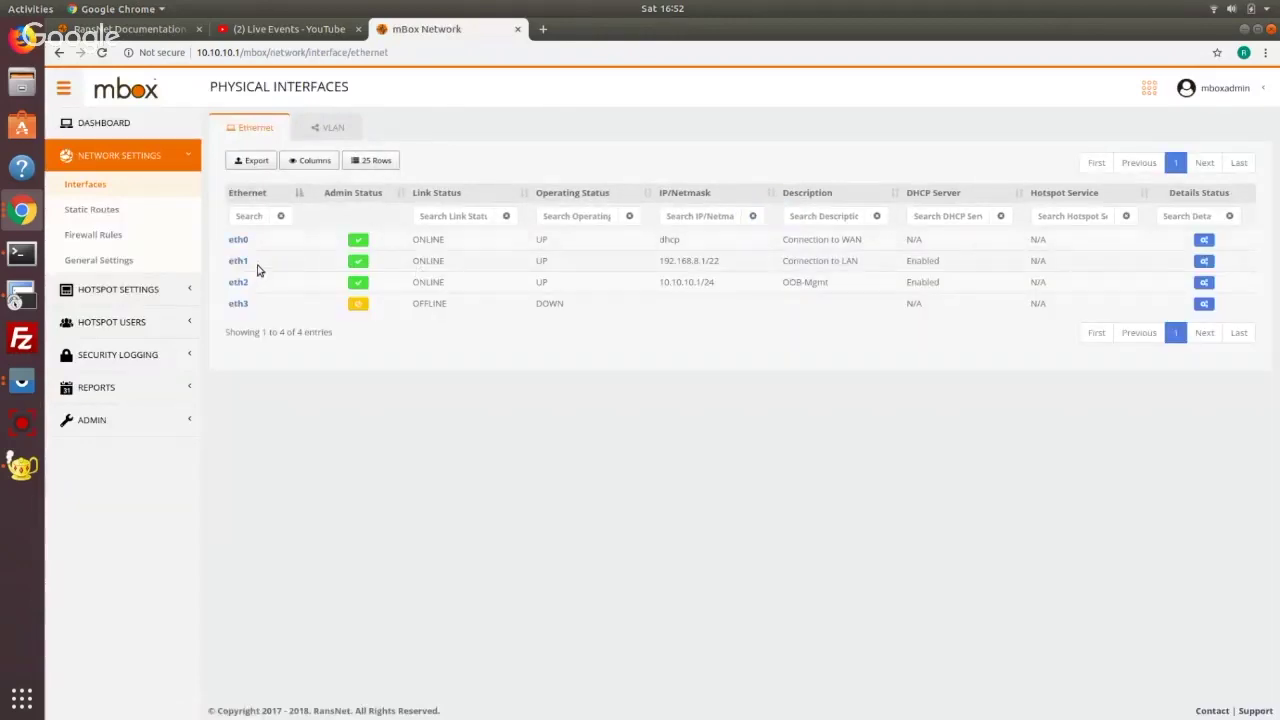
drag(256, 268, 537, 274)
drag(659, 260, 728, 264)
double_click(667, 240)
click(455, 247)
Replace eth0's DHCP addressing with static IP 172.16.30.199/24 and save
click(239, 241)
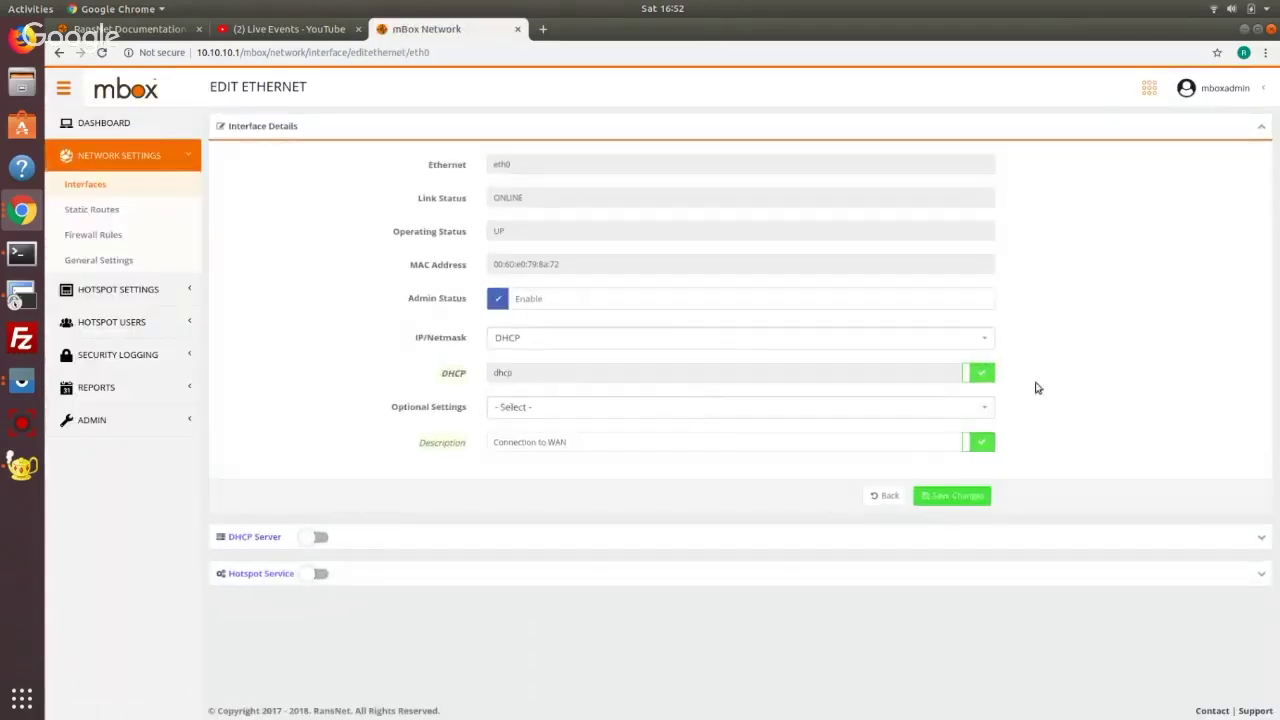
click(980, 372)
click(953, 497)
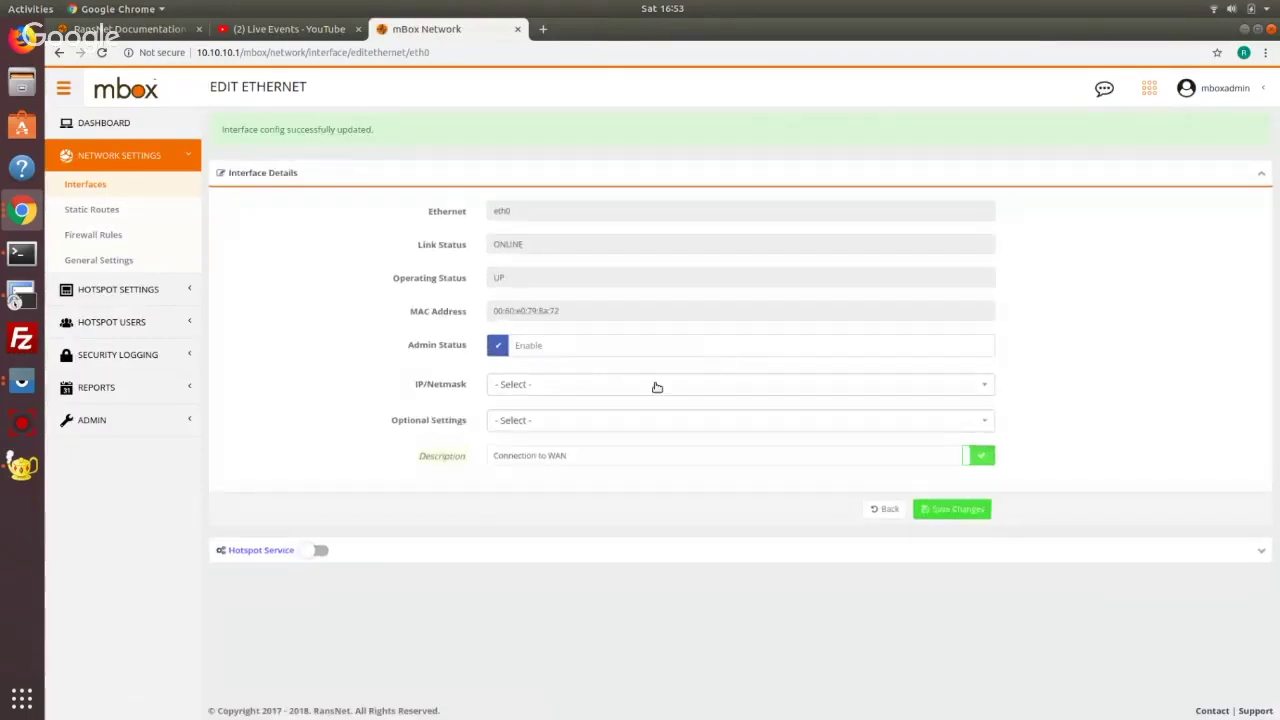
click(653, 386)
click(640, 491)
click(610, 373)
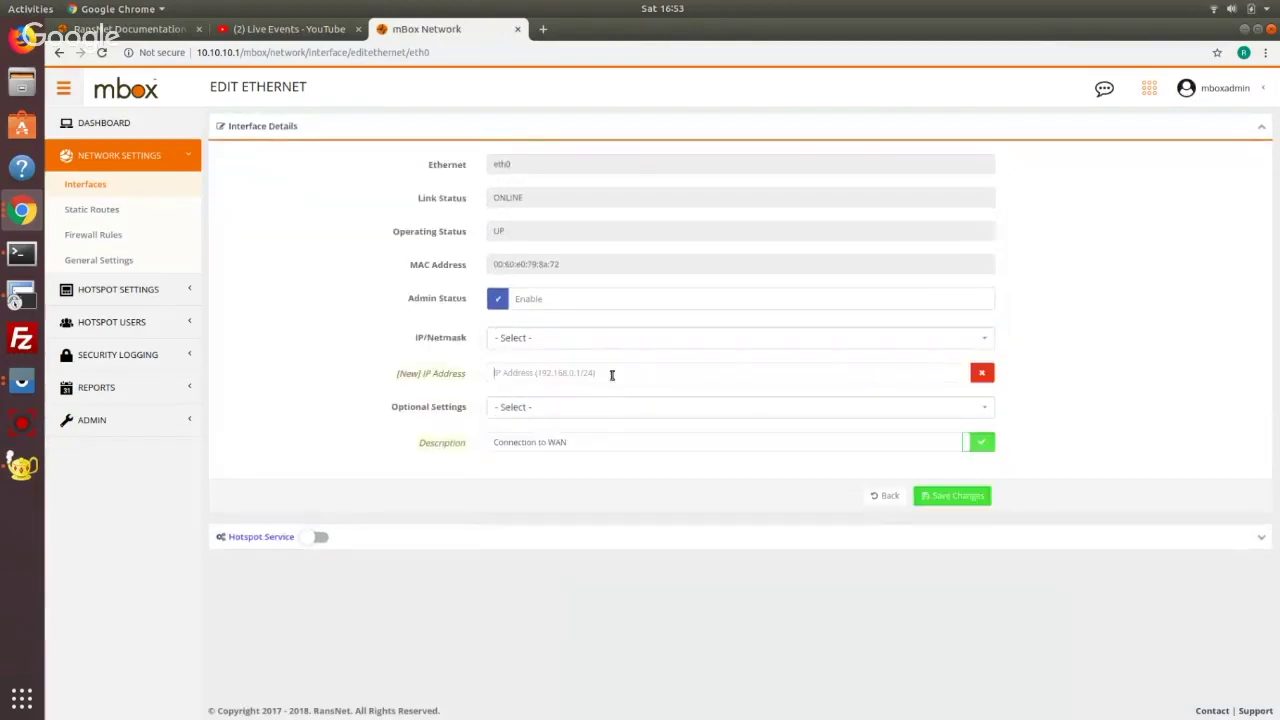
text(172.16.30.199/24)
click(963, 498)
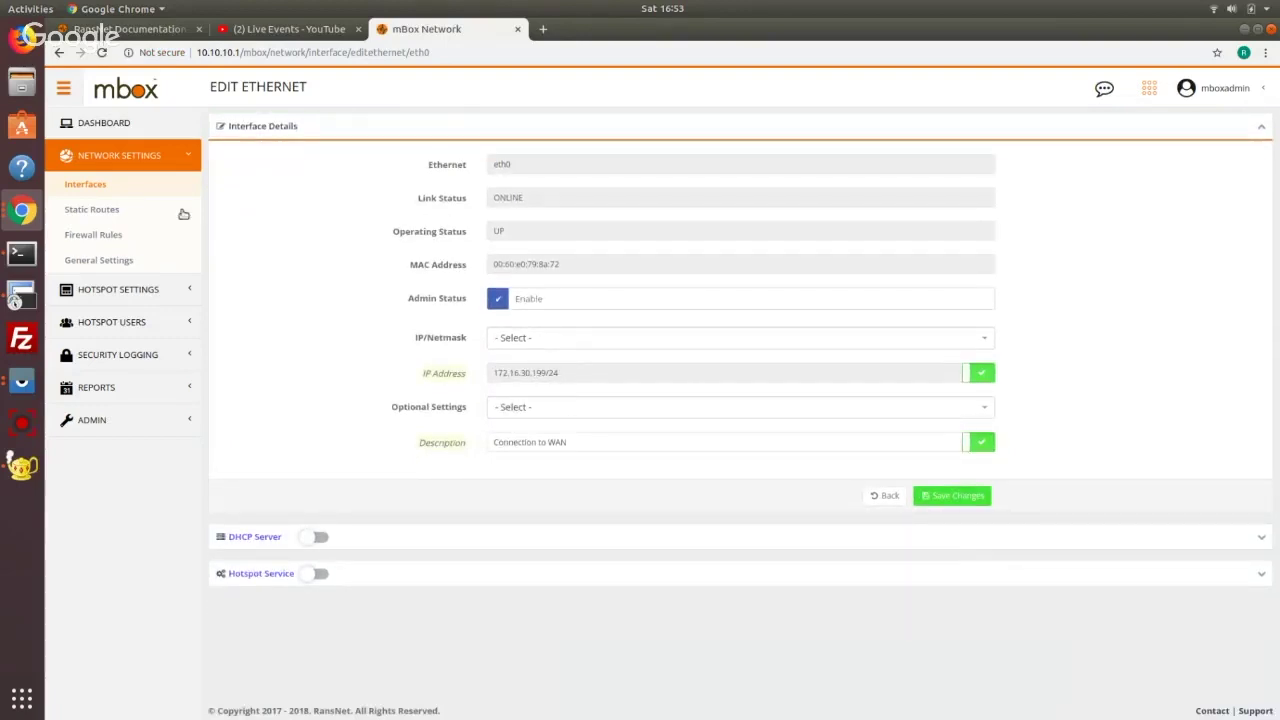
click(115, 213)
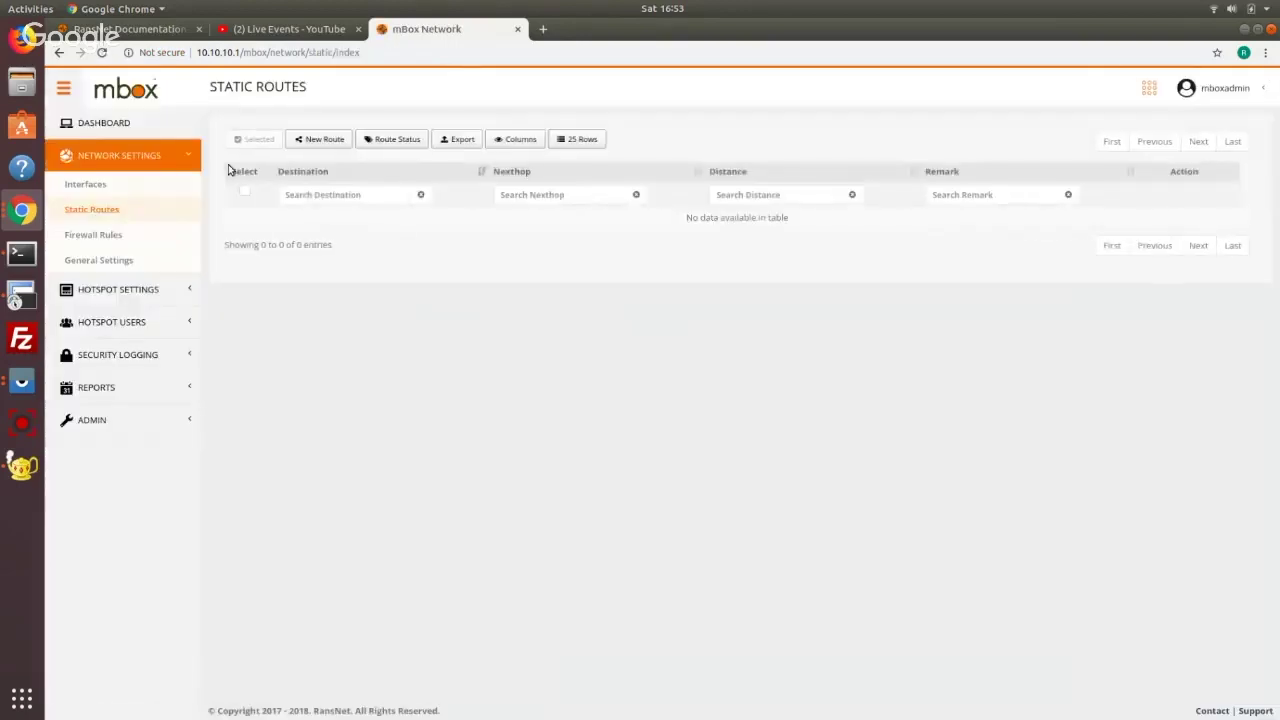
Create a Default destination static route with nexthop 172.16.30.1 and save it
click(302, 138)
click(633, 176)
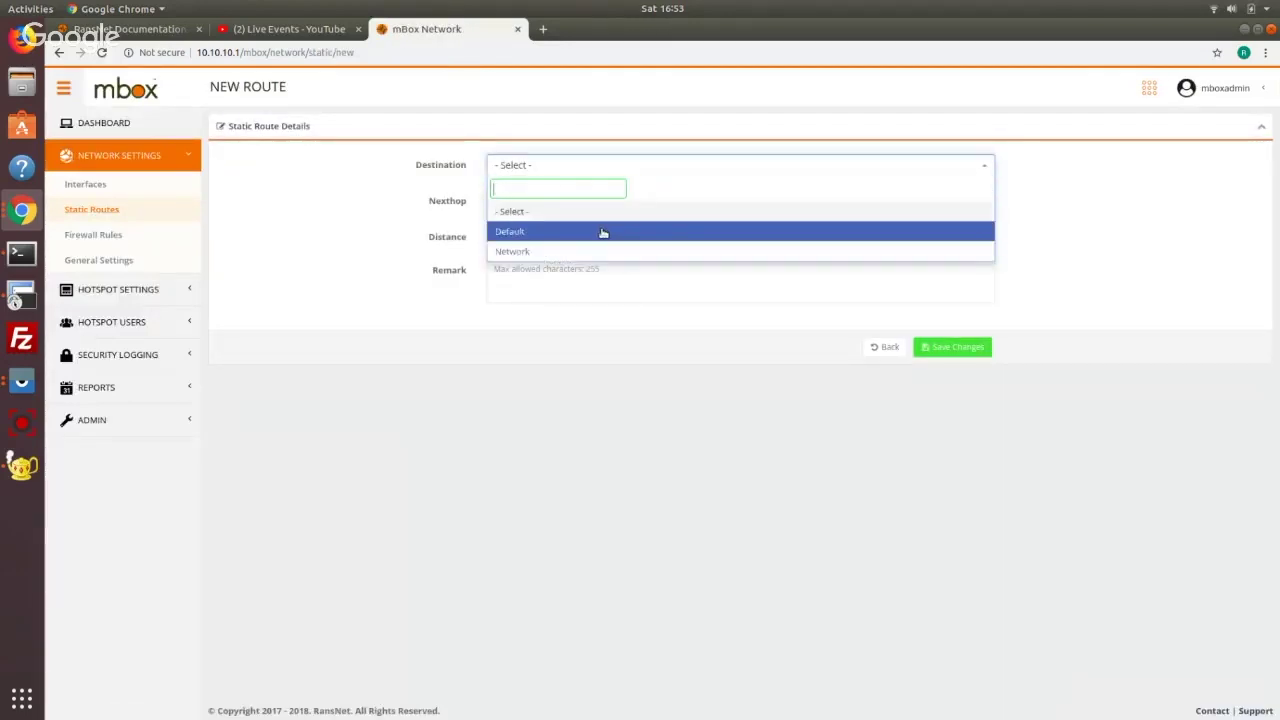
click(601, 231)
click(614, 203)
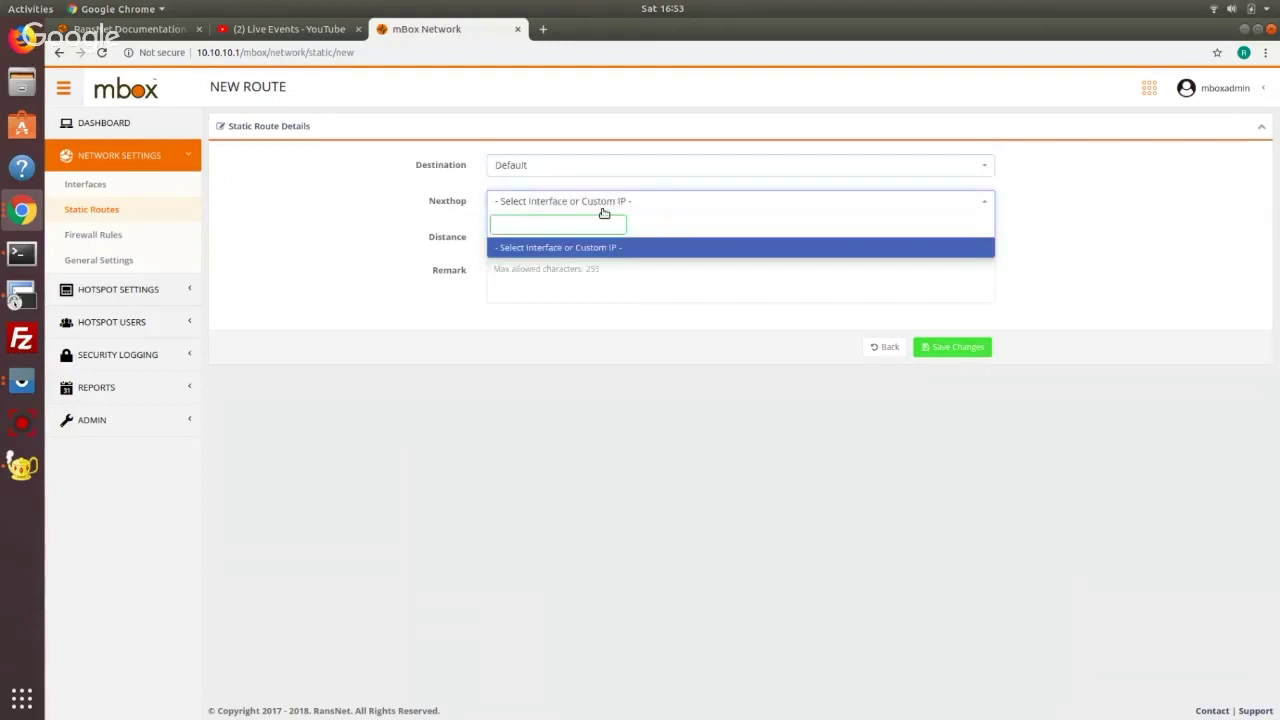
text(172.16.30.1)
key(Return)
click(965, 346)
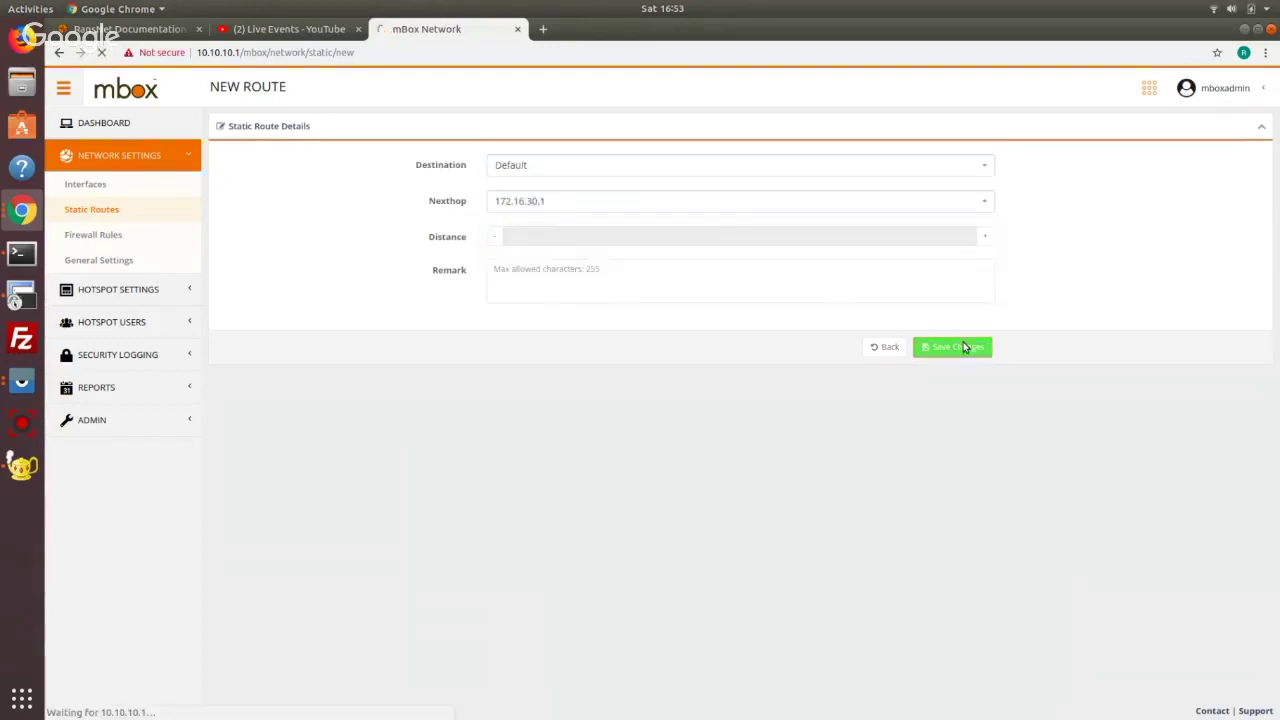
Check the new route in Route Status, then go back to Interfaces
click(380, 184)
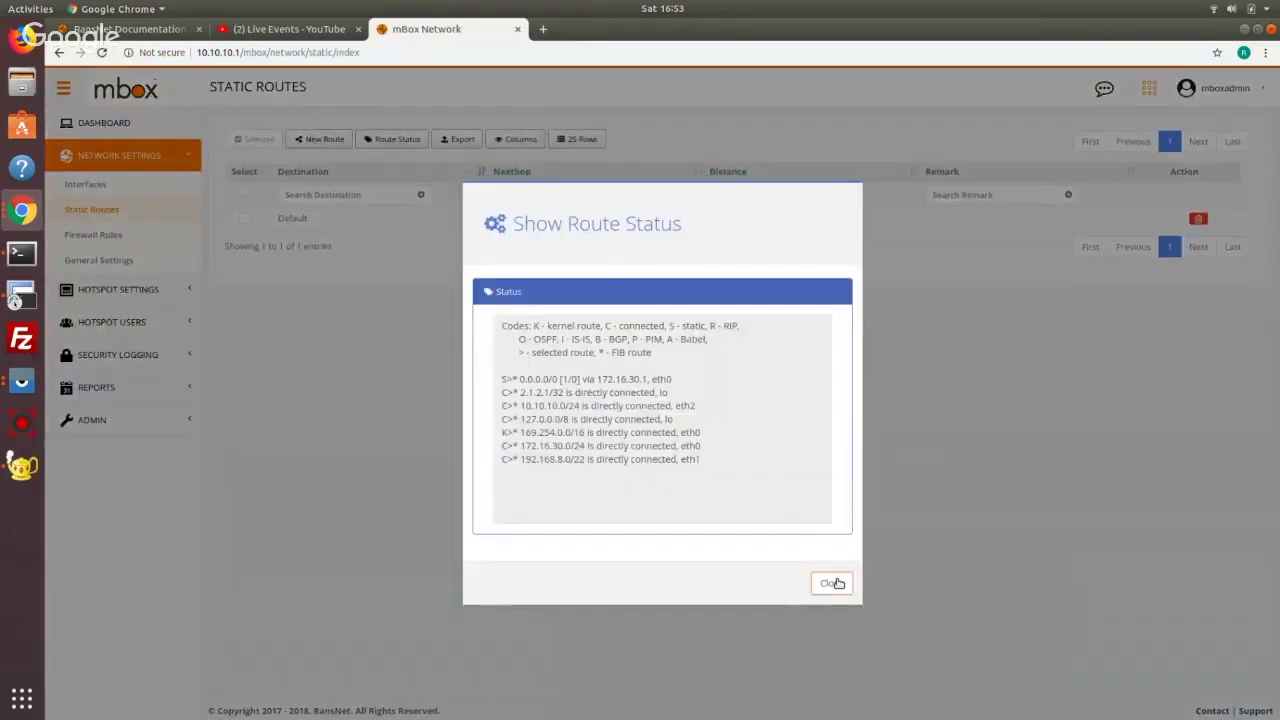
click(832, 583)
click(85, 184)
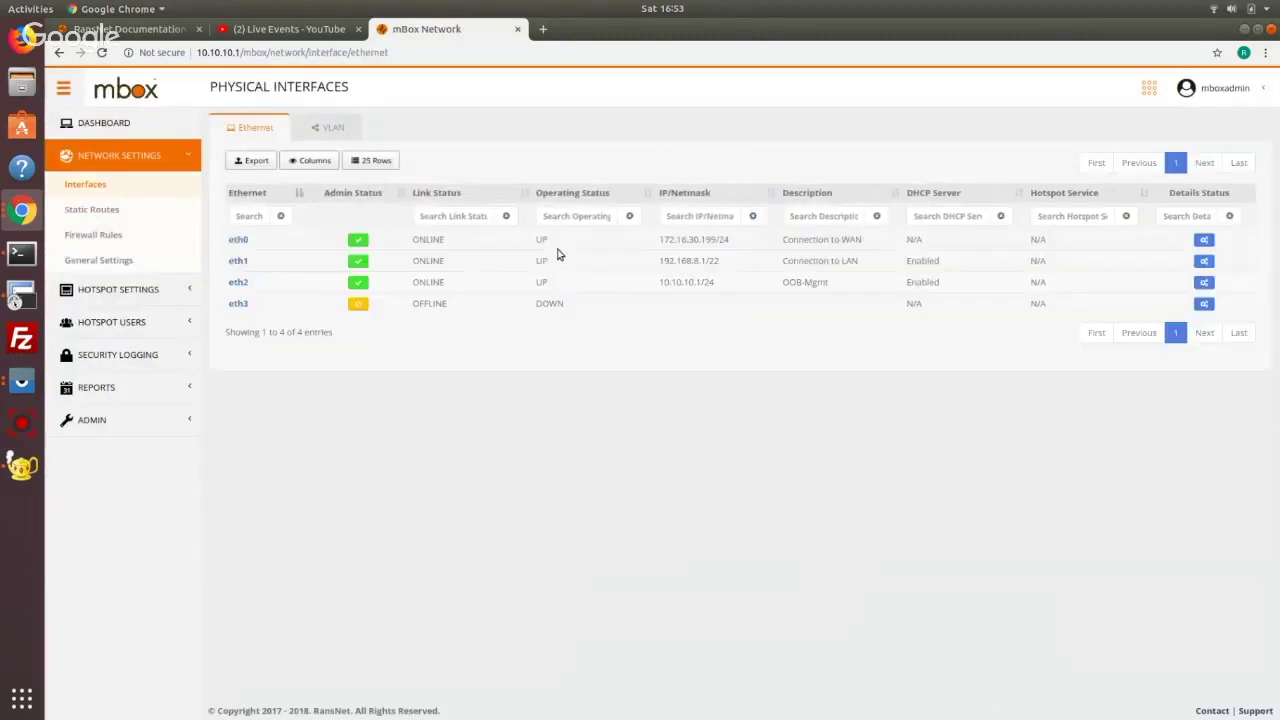
Check eth0's live status showing 172.16.30.199, glance at the documentation, and return to mBox
click(1204, 240)
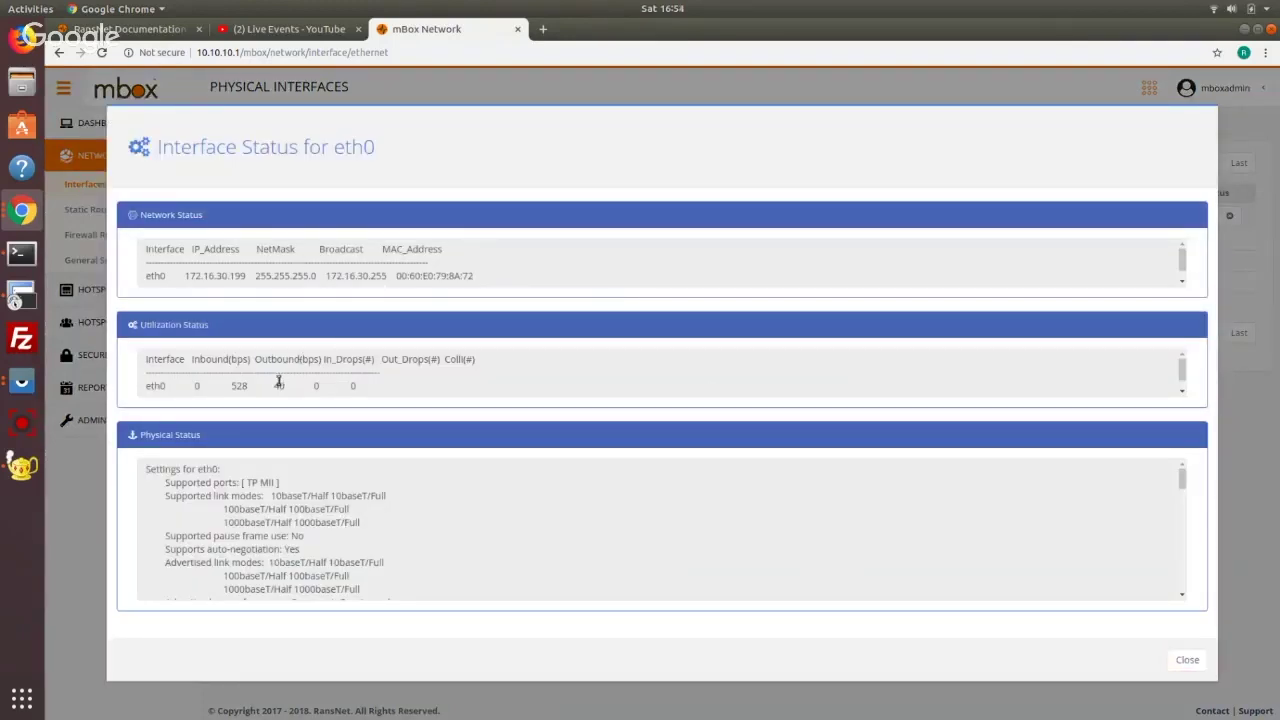
scroll(462, 498, down, 5)
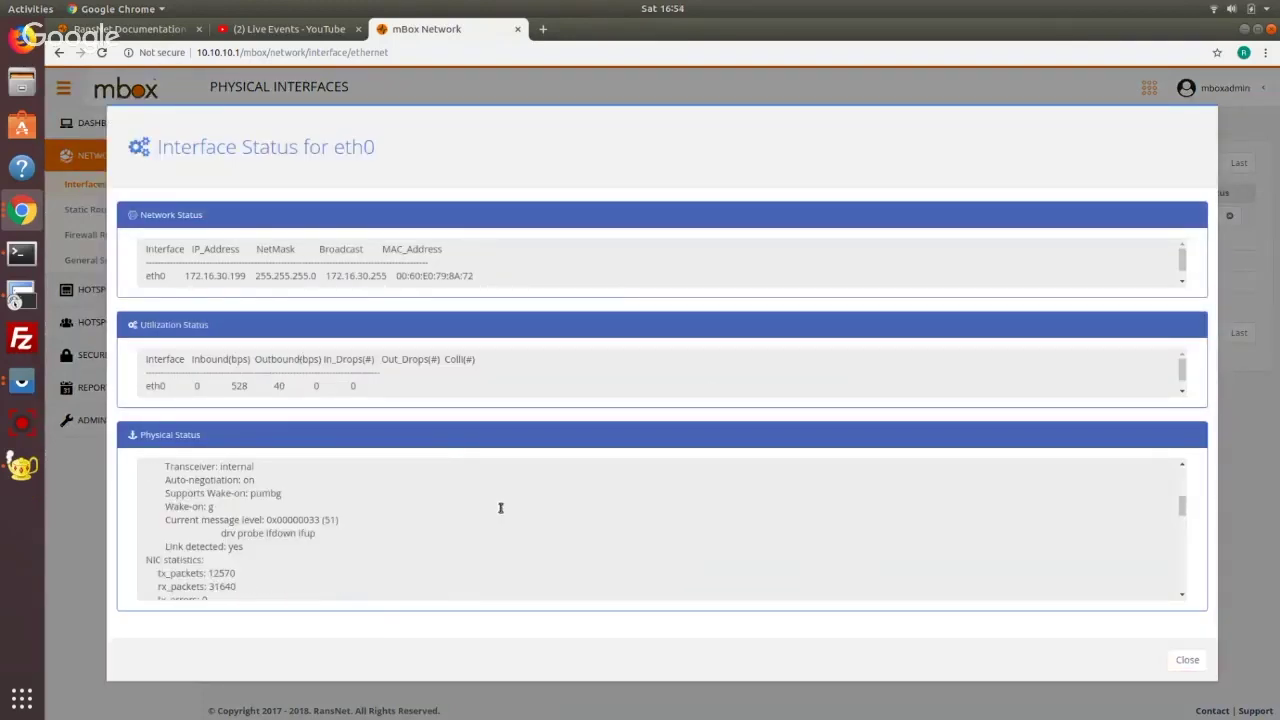
click(1168, 660)
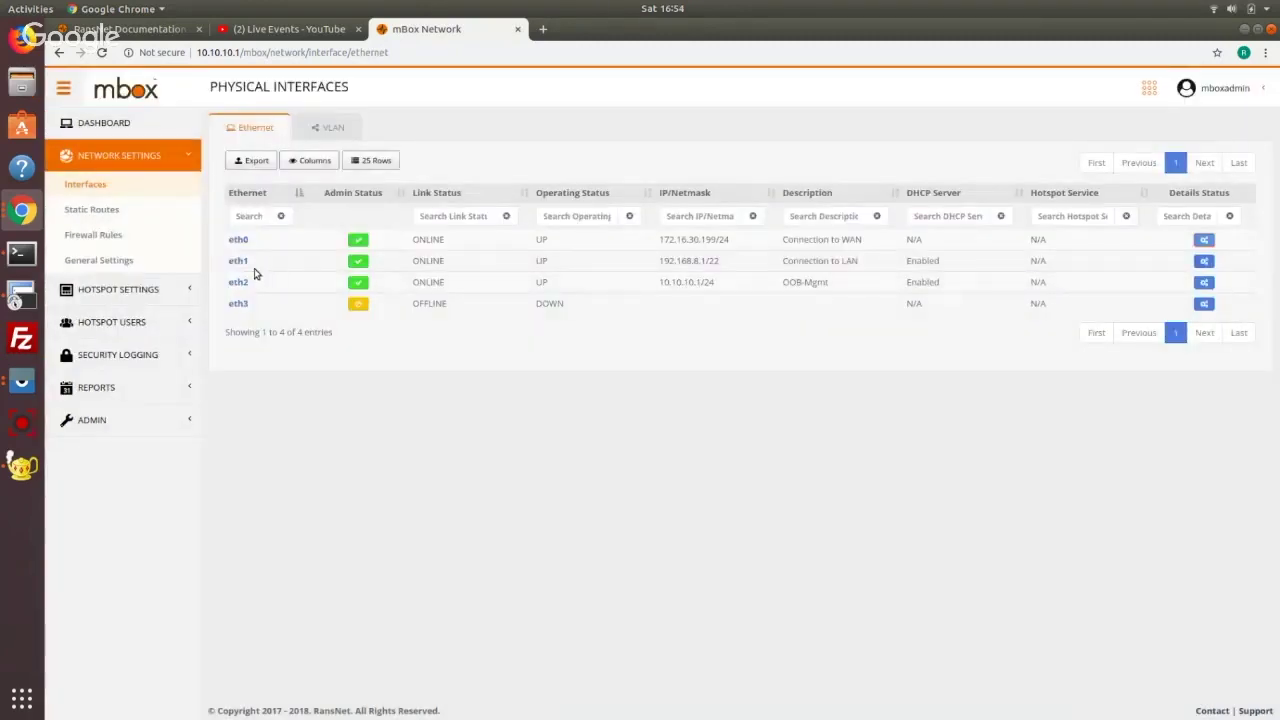
click(130, 29)
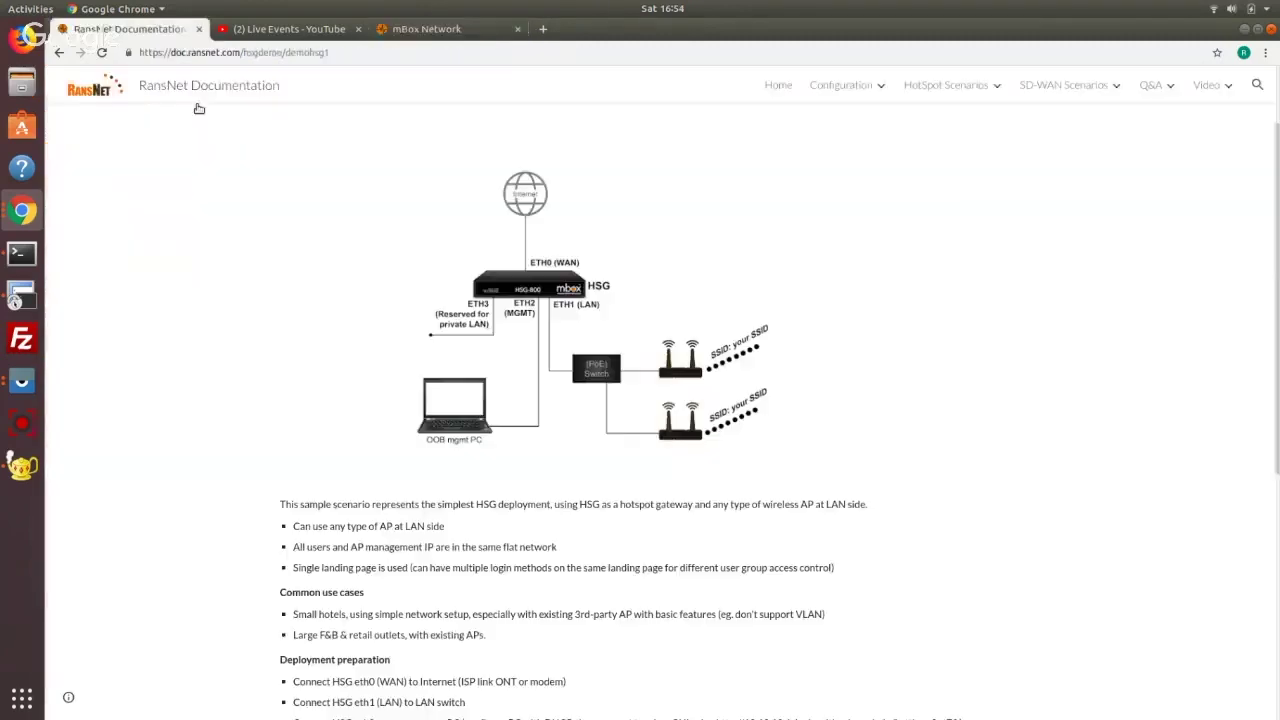
click(457, 29)
Open eth1 for editing, keeping its existing 192.168.8.1/22 address unchanged
drag(719, 261, 668, 263)
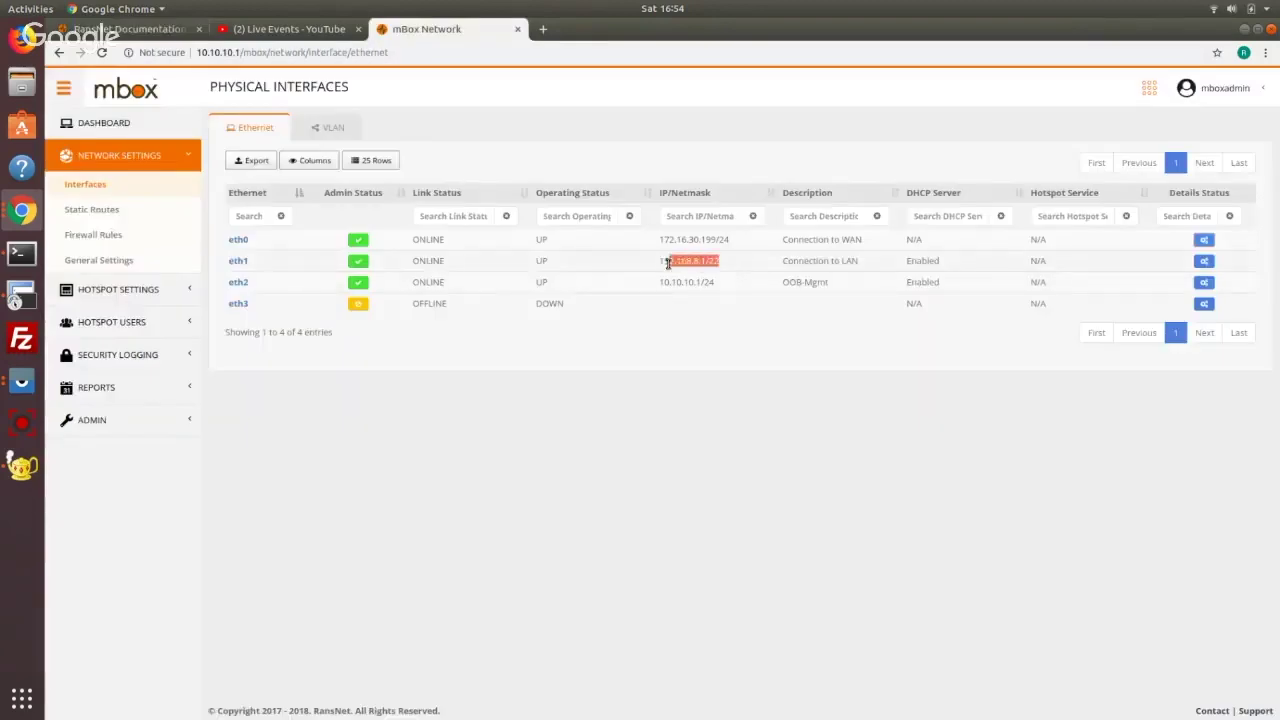
click(243, 260)
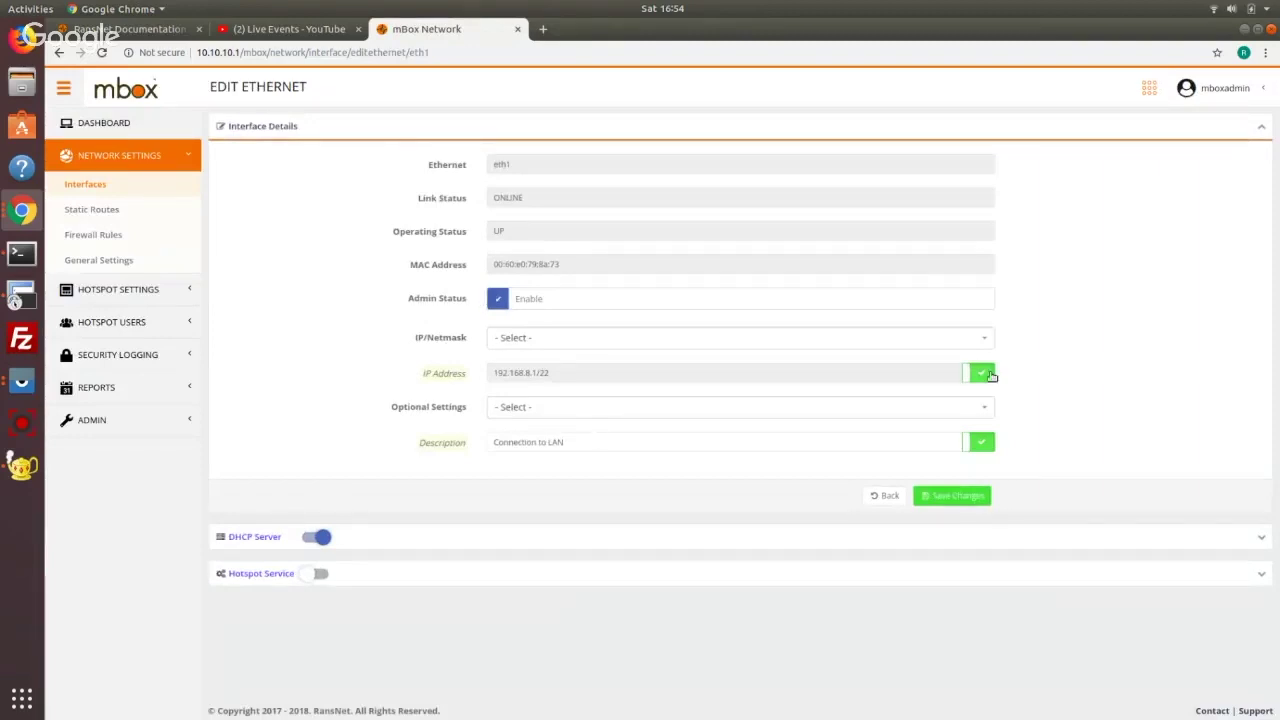
click(980, 373)
click(960, 341)
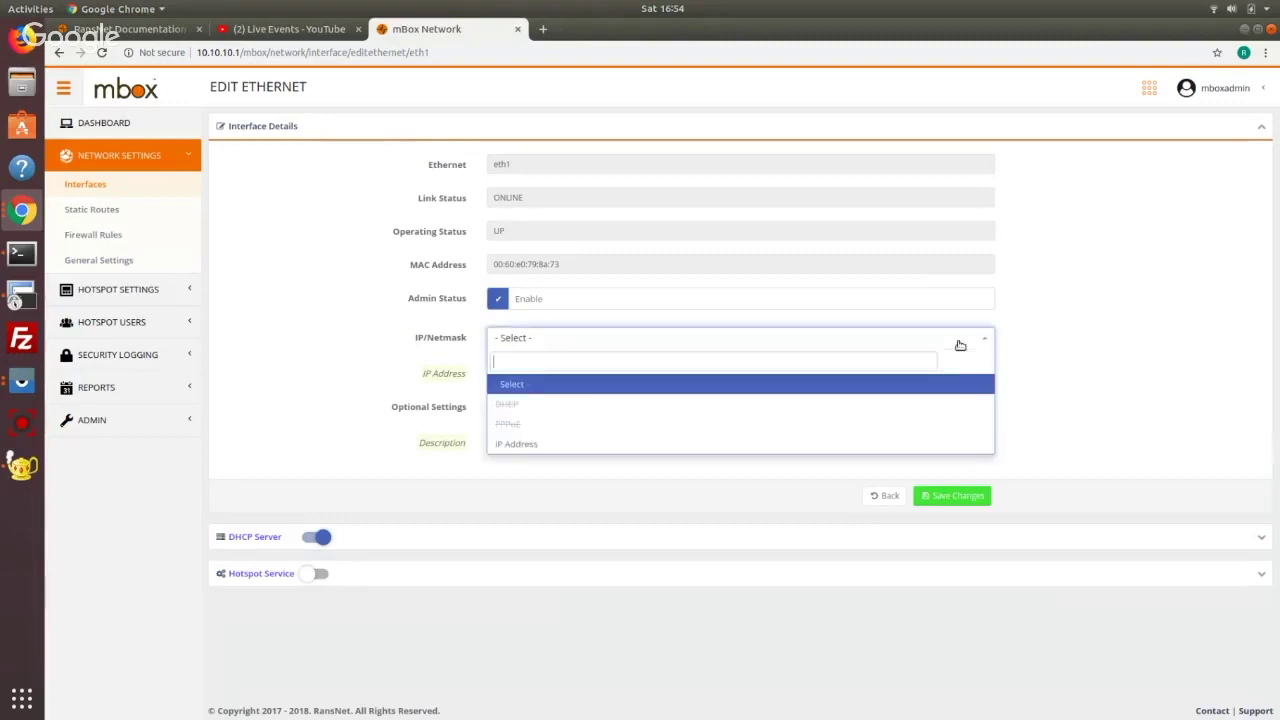
click(903, 420)
click(978, 373)
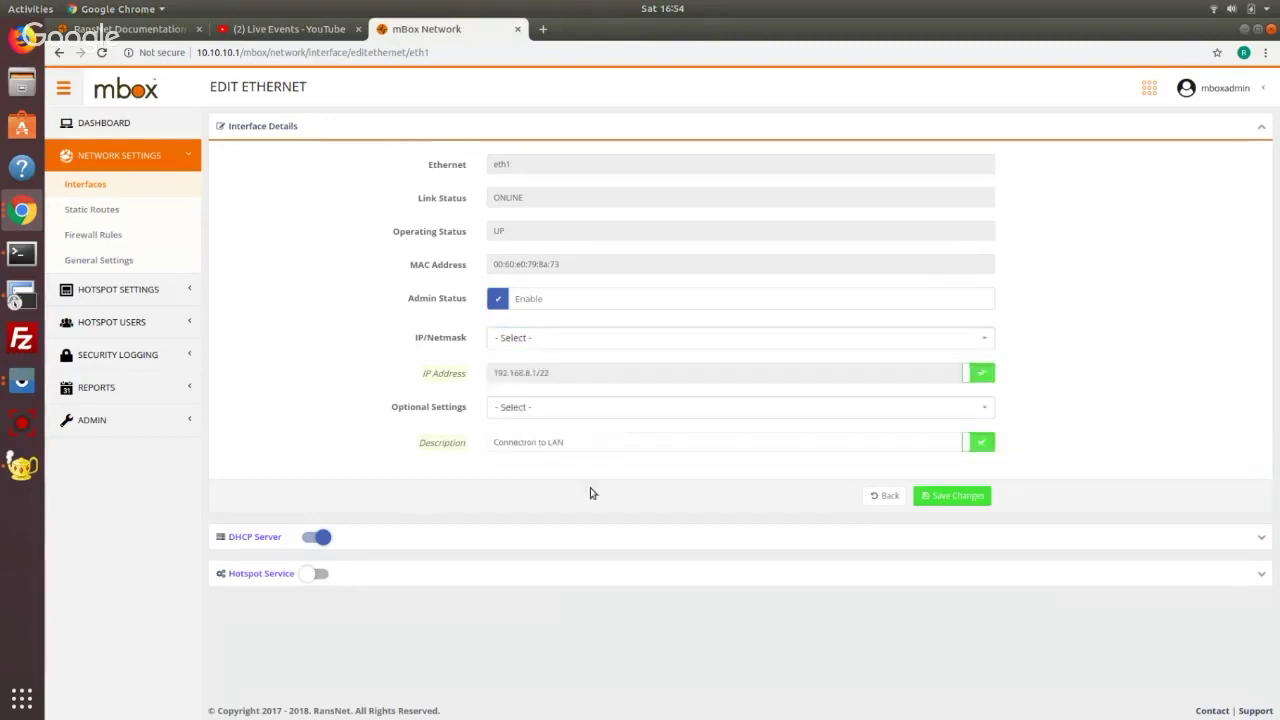
Expand and review eth1's DHCP Server settings, then collapse the panel
click(254, 537)
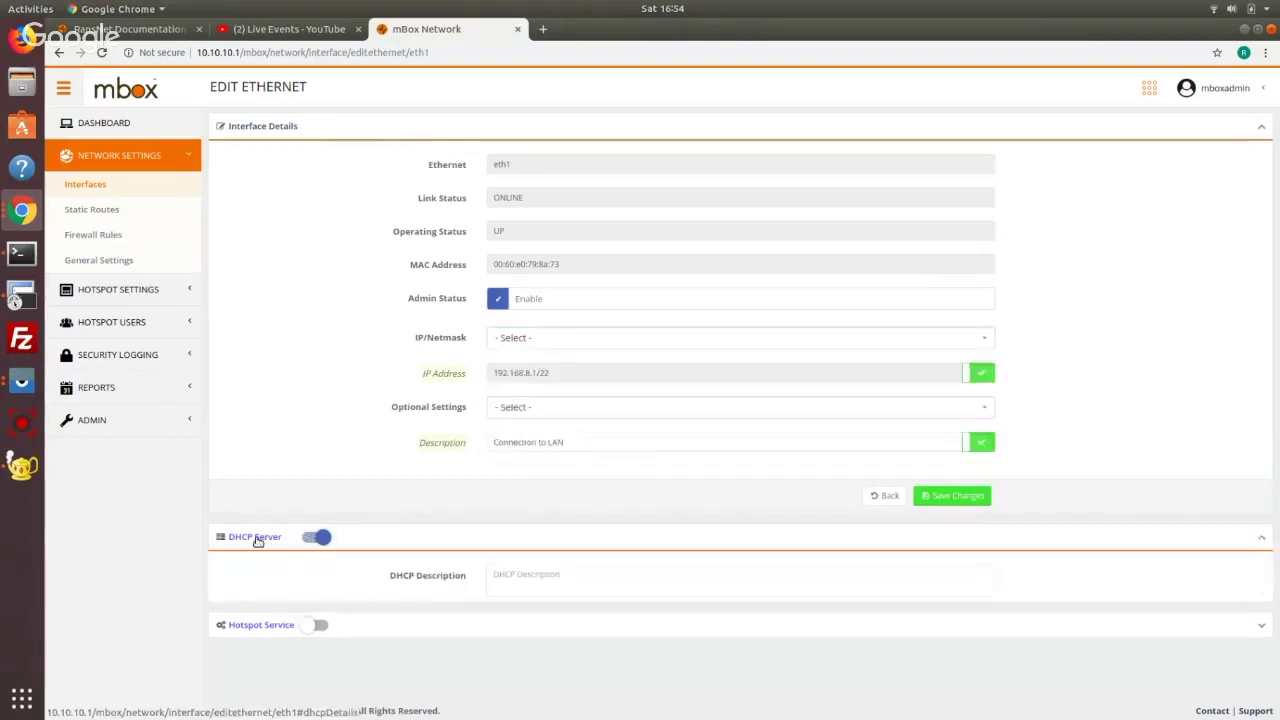
scroll(305, 420, down, 3)
scroll(305, 420, down, 1)
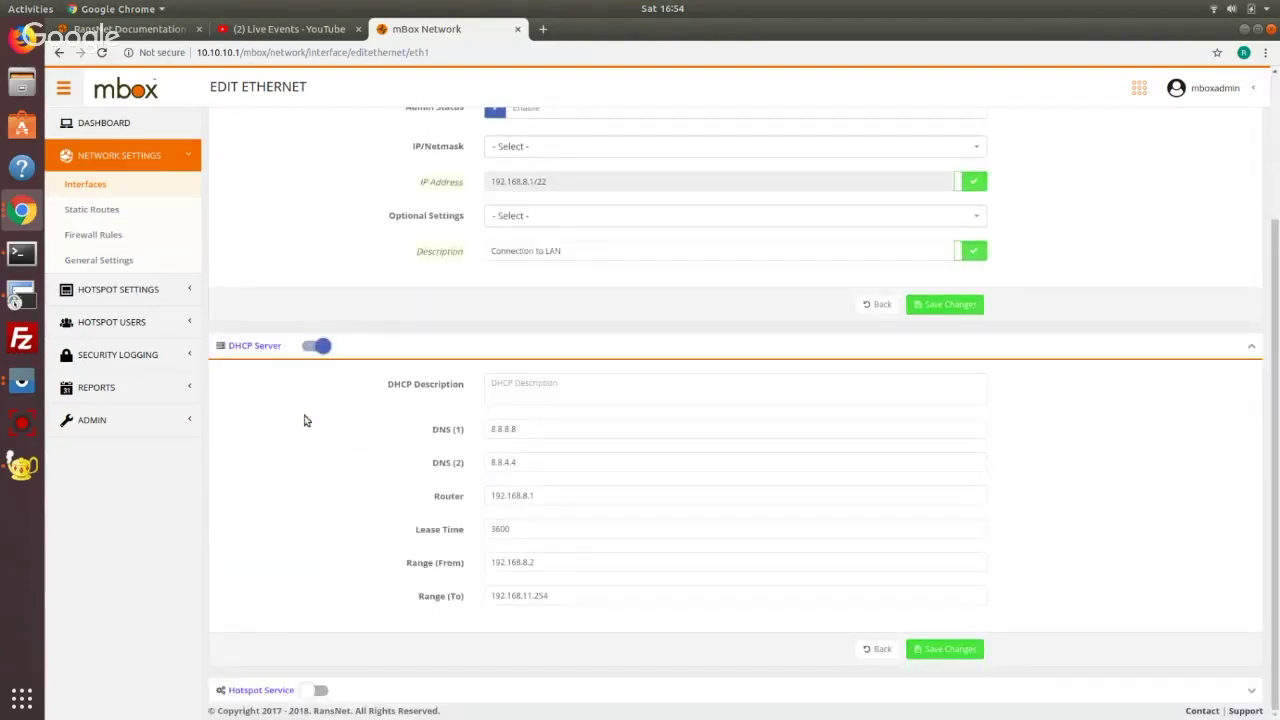
click(240, 346)
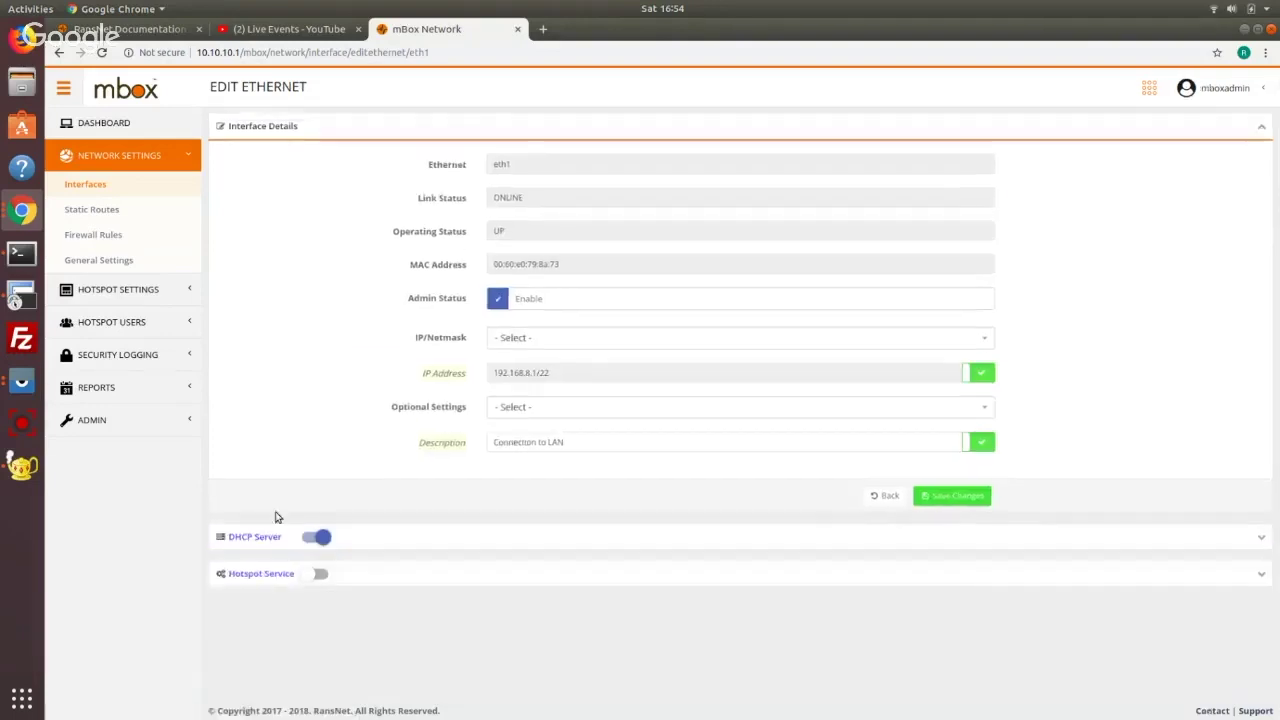
Turn on Hotspot Service for eth1, accepting DHCP shutdown, and open its hotspot instance
click(320, 577)
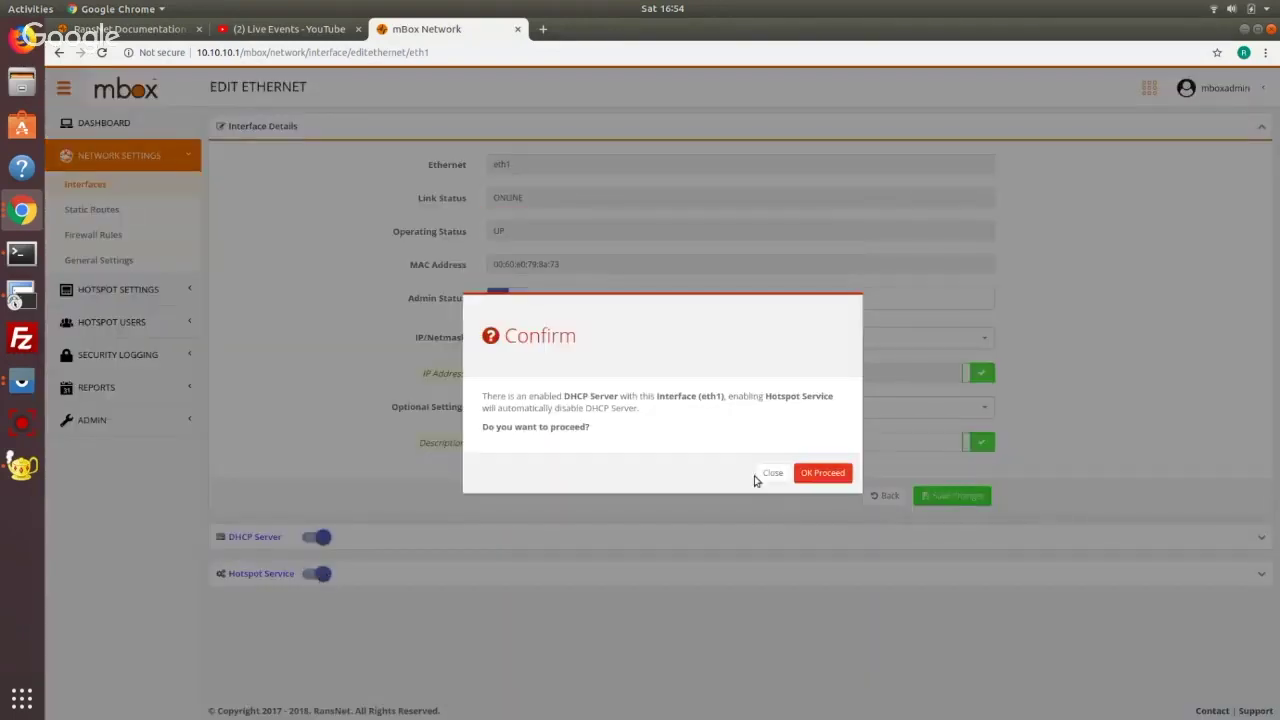
click(818, 474)
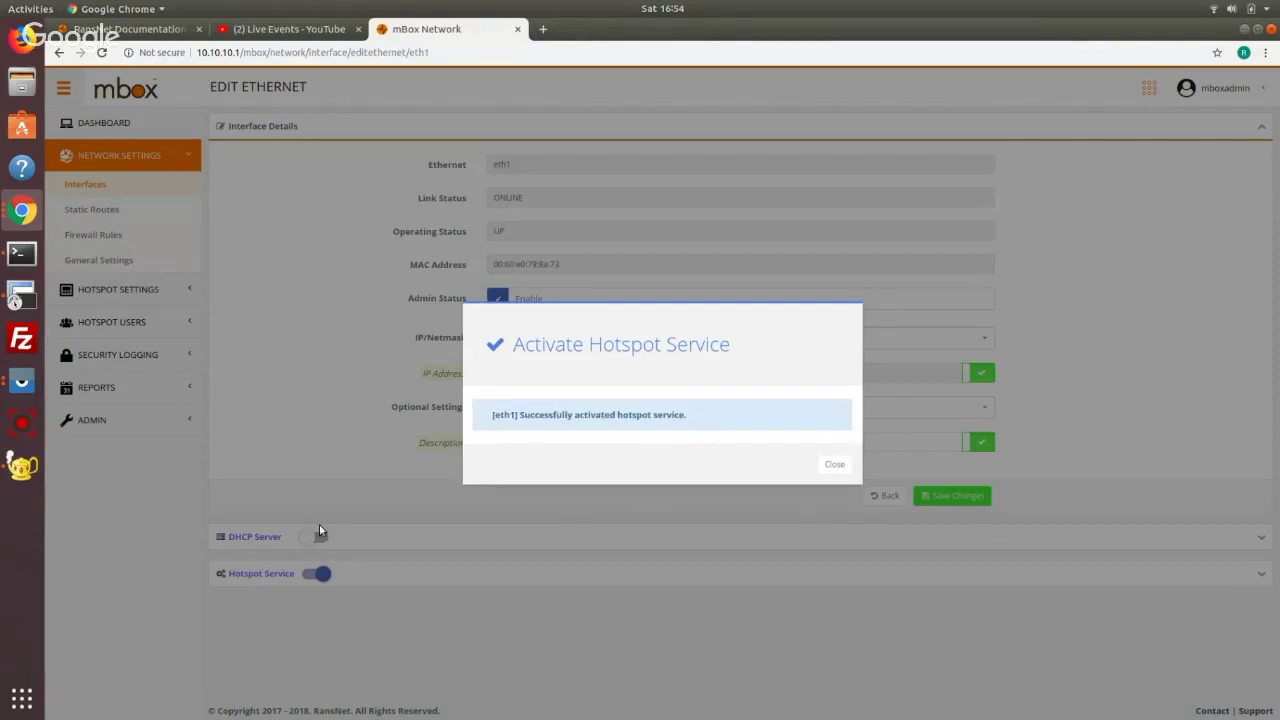
click(836, 464)
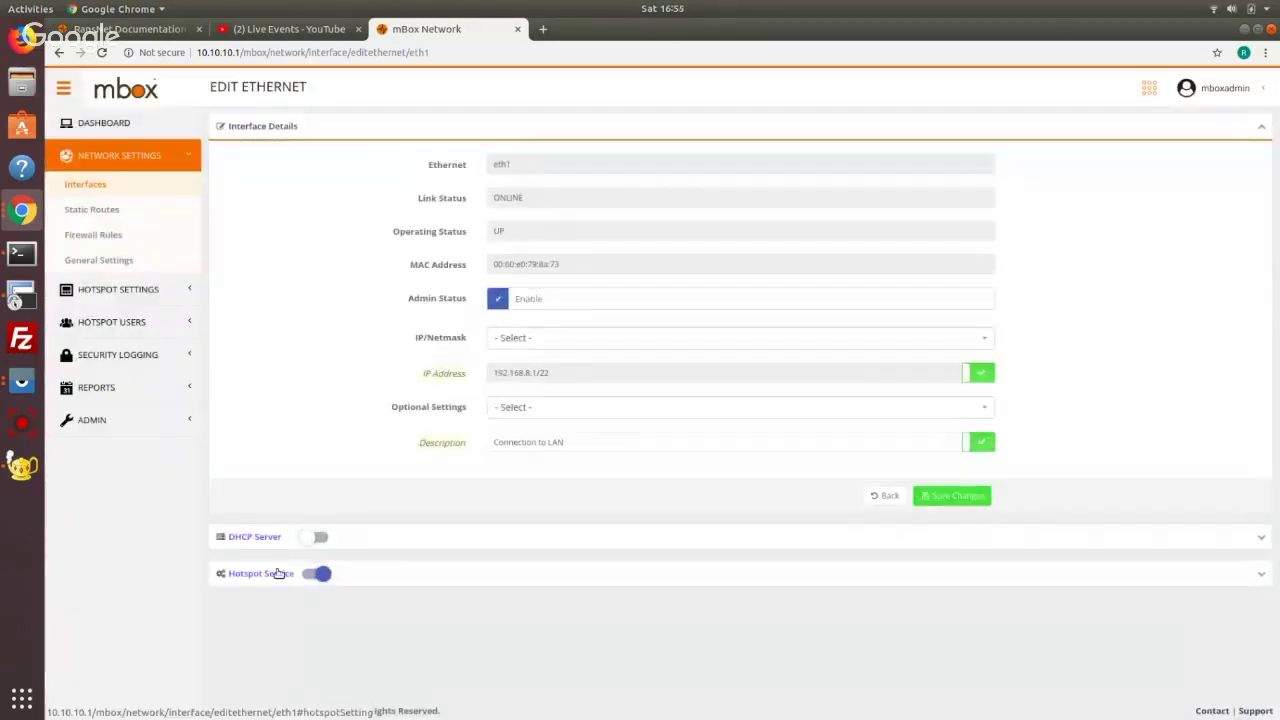
click(279, 573)
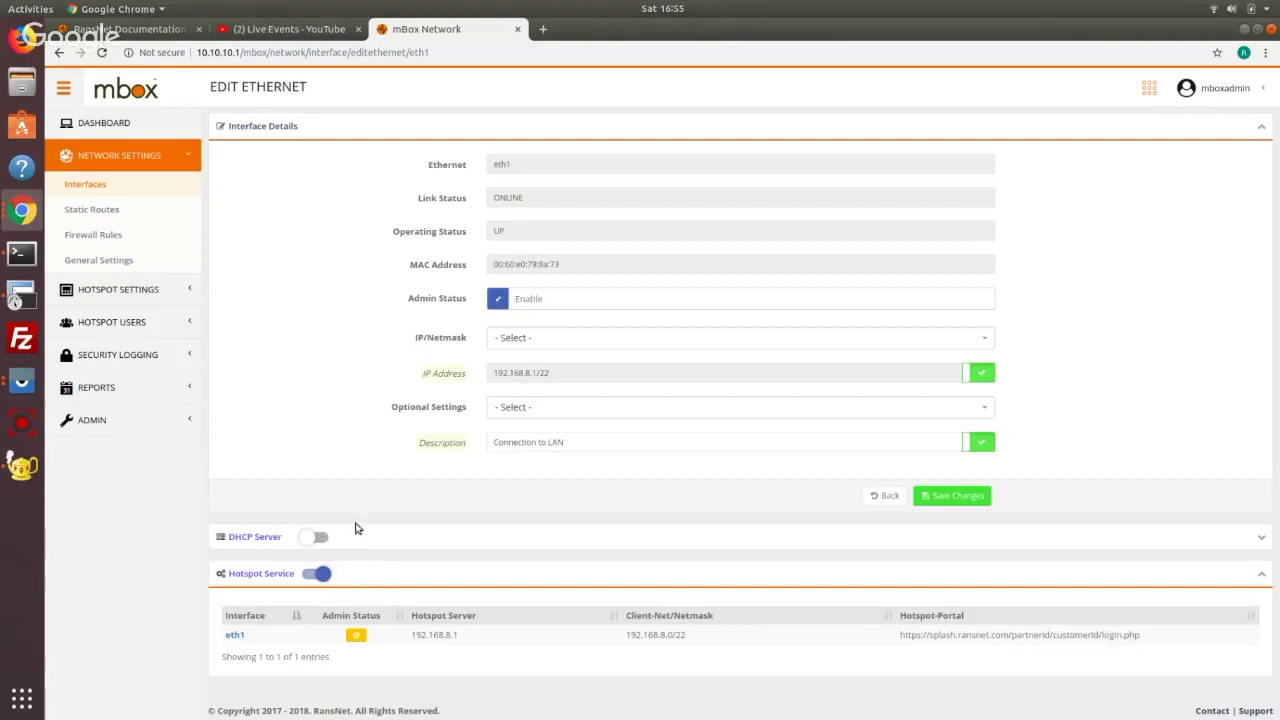
click(237, 636)
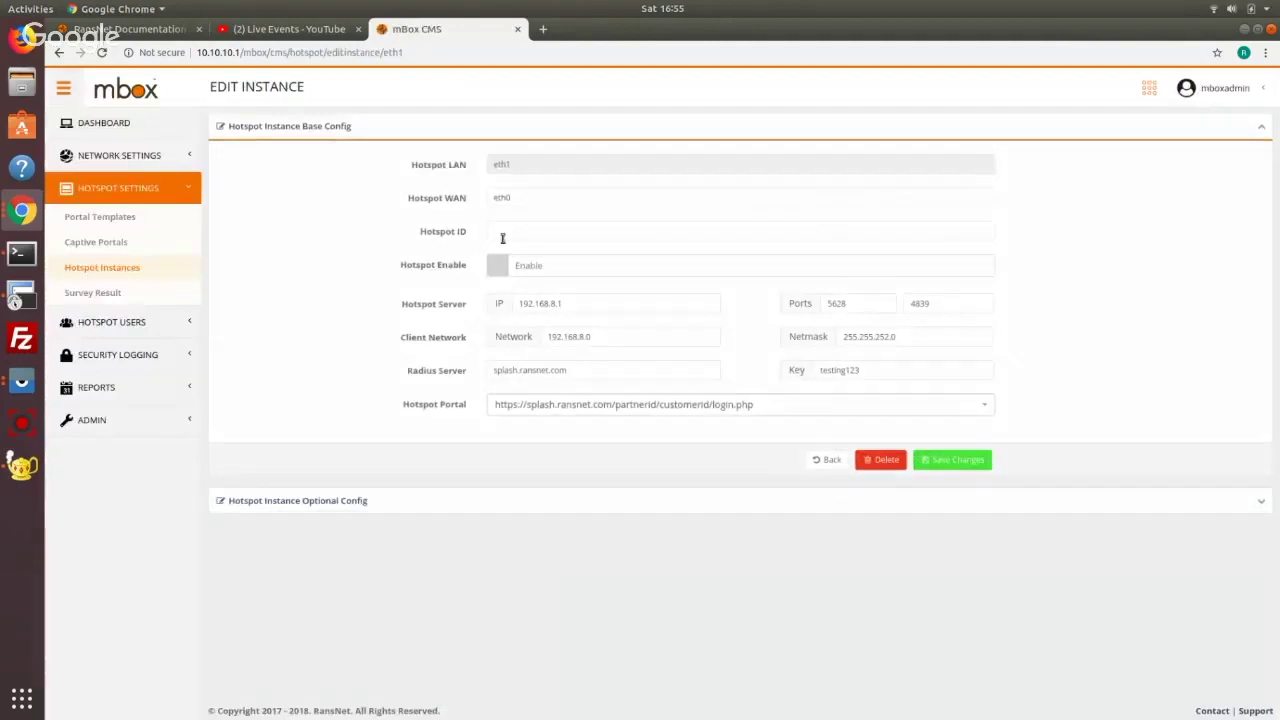
Tick Hotspot Enable on the eth1 instance and open Captive Portals in a separate tab
click(598, 268)
click(675, 410)
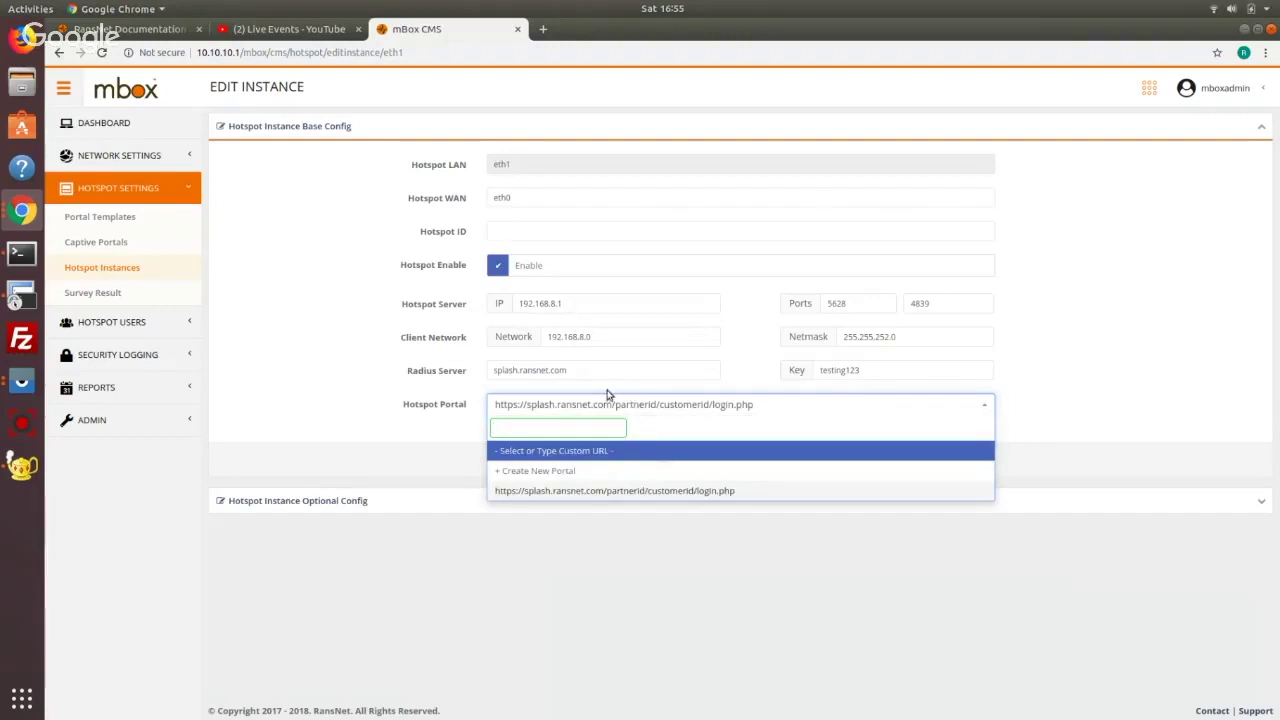
text(https)
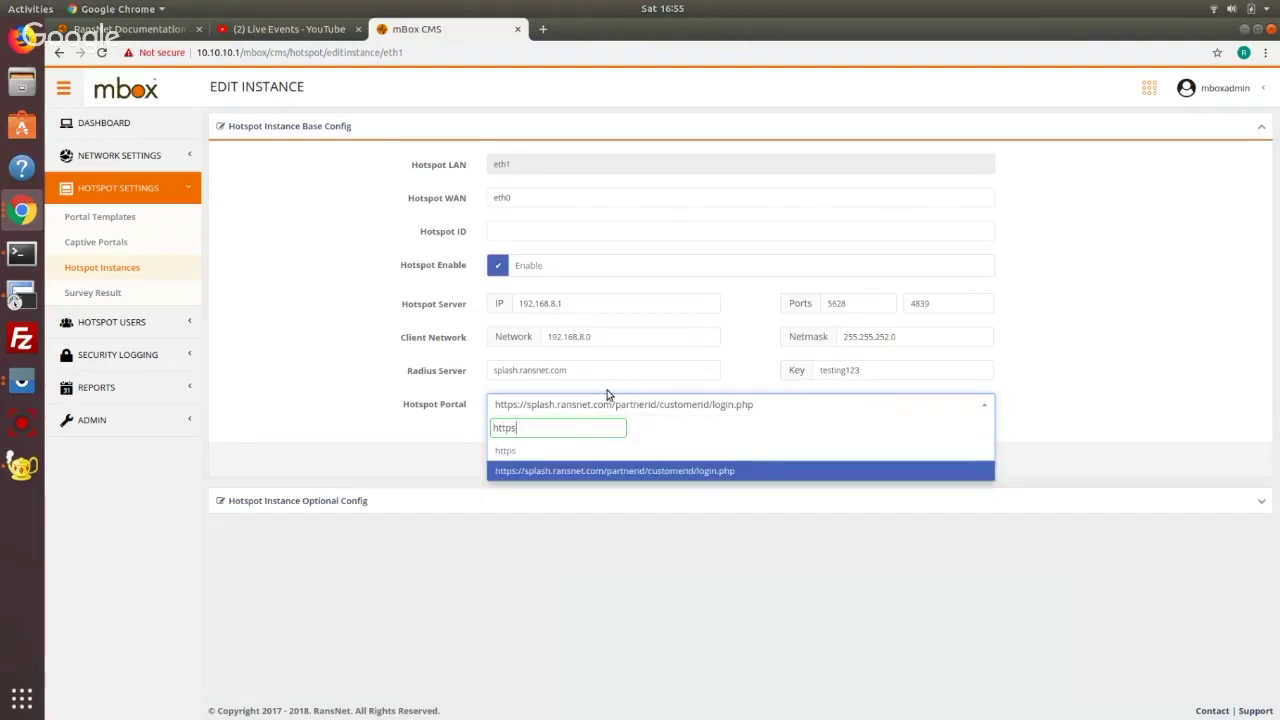
text(://adadfaf)
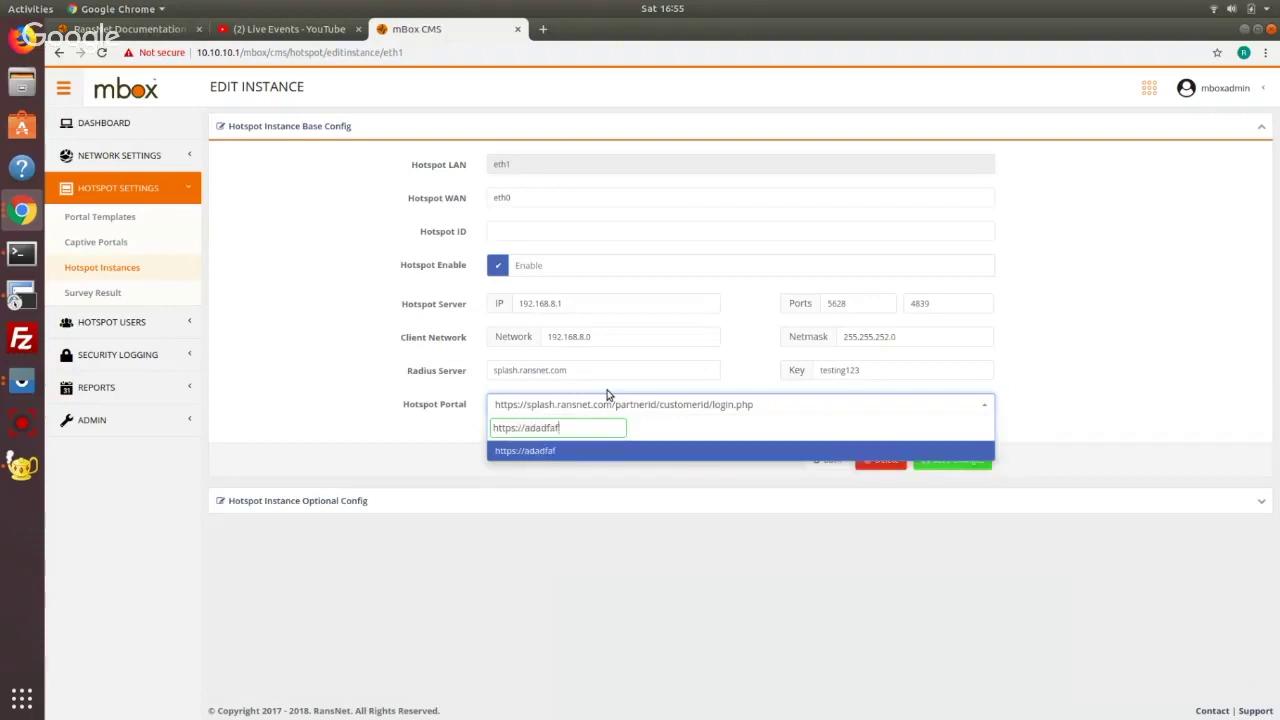
click(606, 395)
click(618, 410)
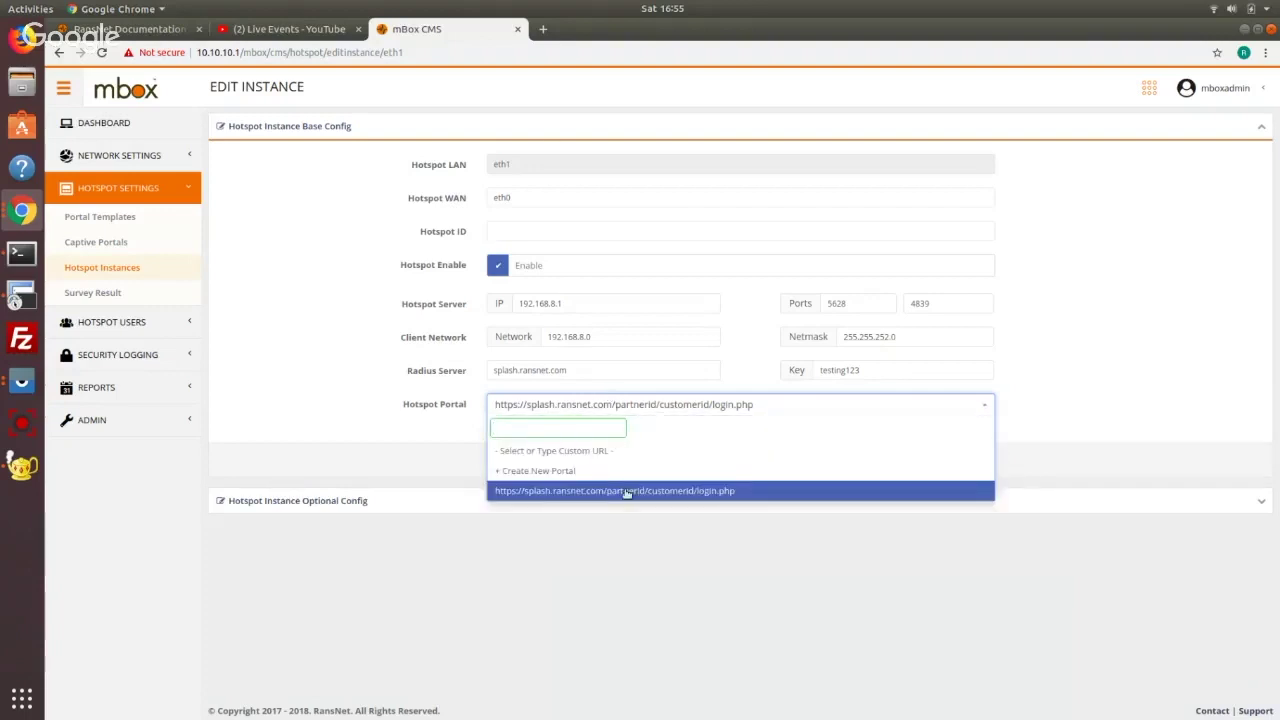
click(627, 491)
right_click(145, 247)
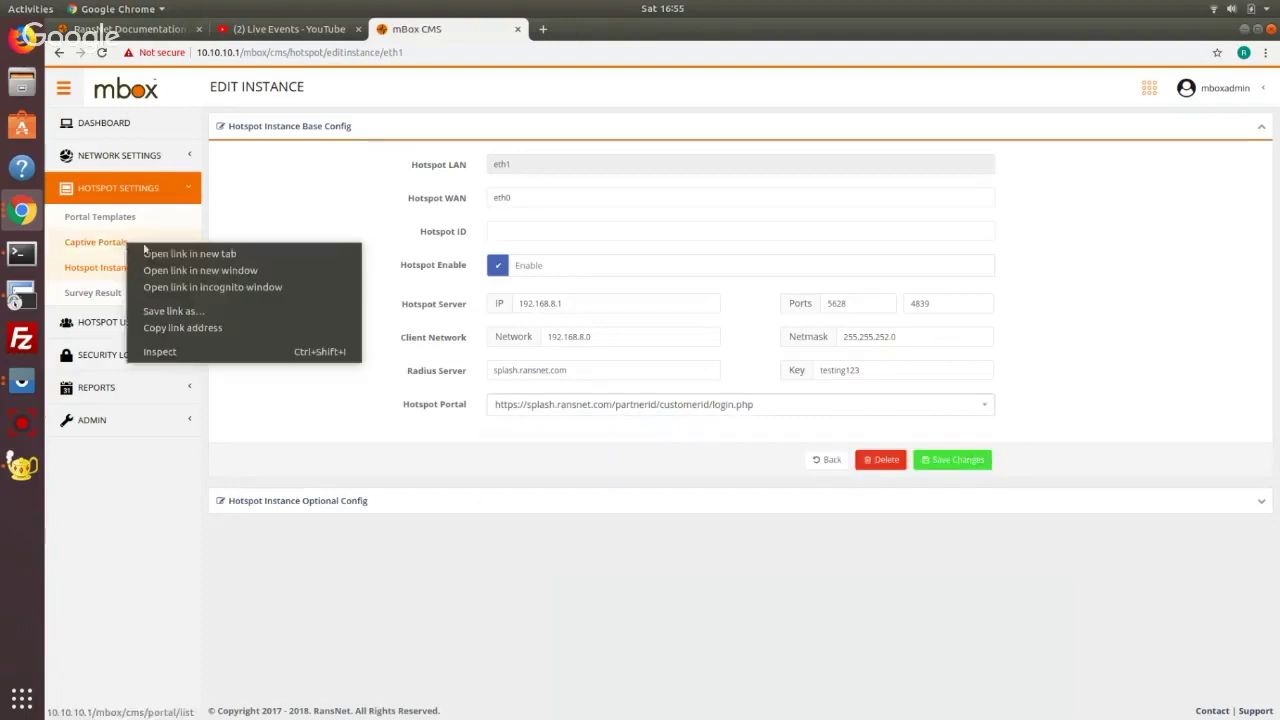
click(150, 253)
click(578, 30)
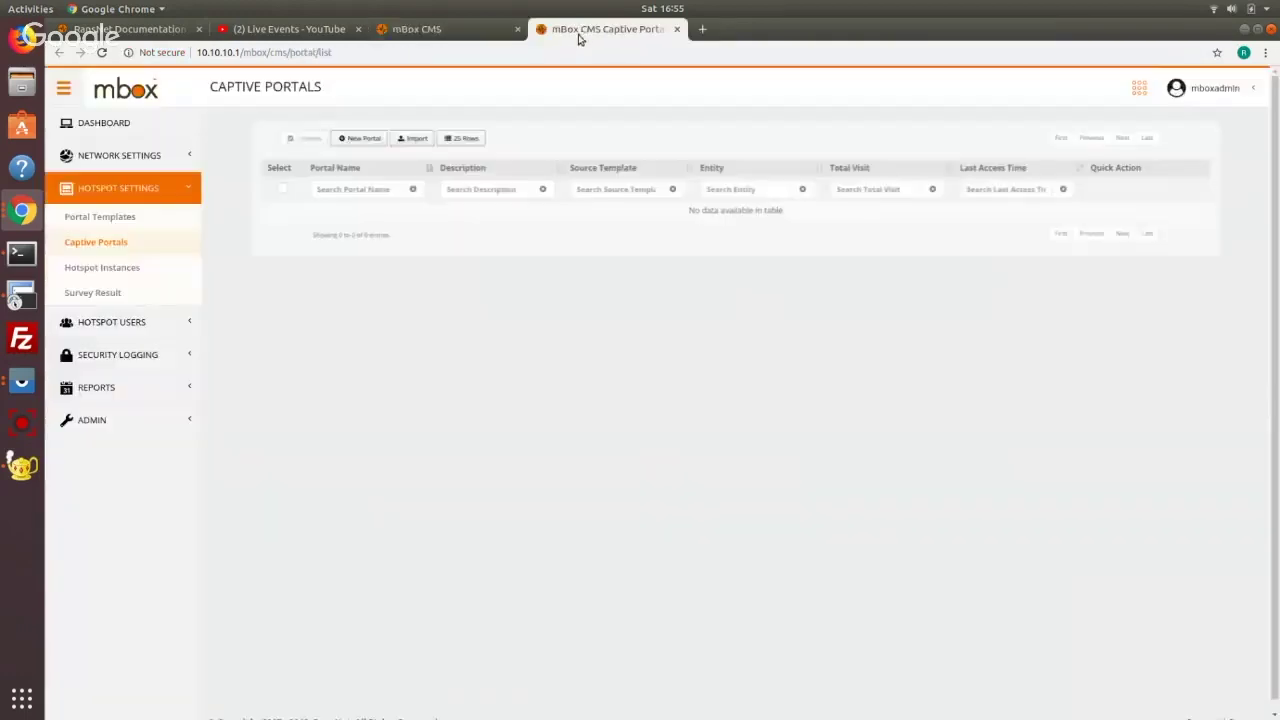
click(466, 34)
Create a new captive portal named hotelwifi from the Central template and save it
click(680, 404)
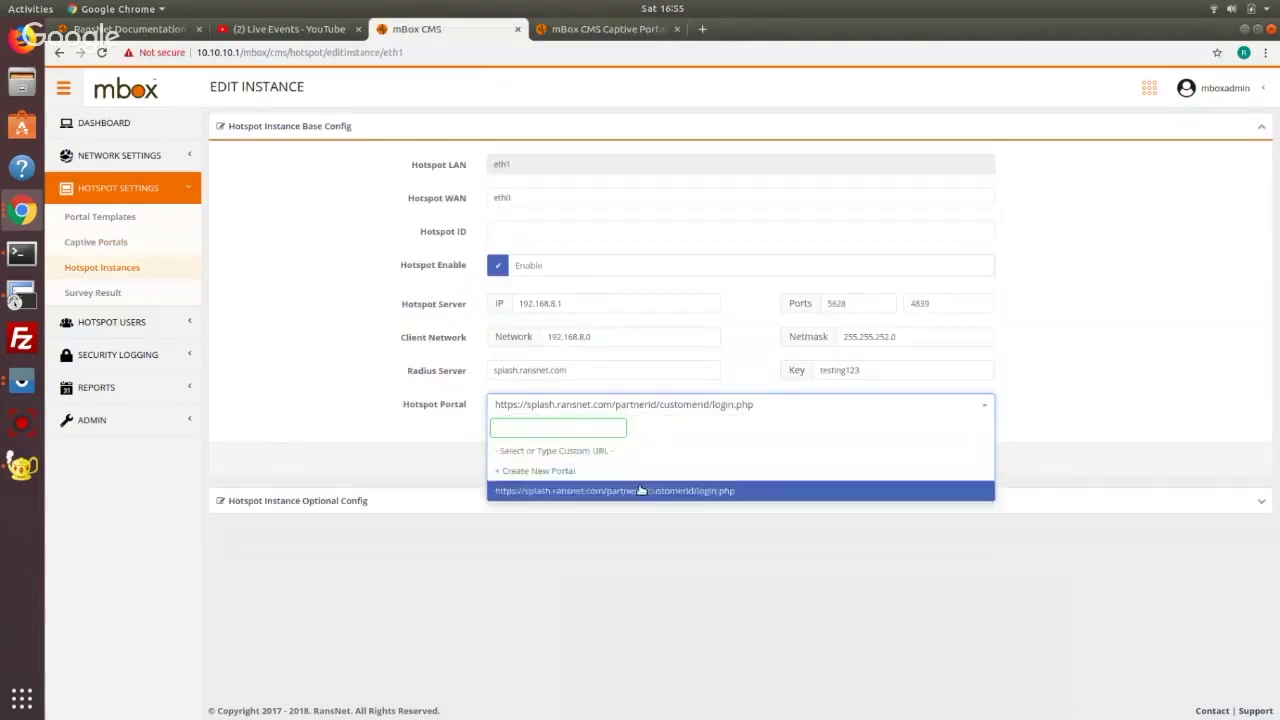
click(640, 471)
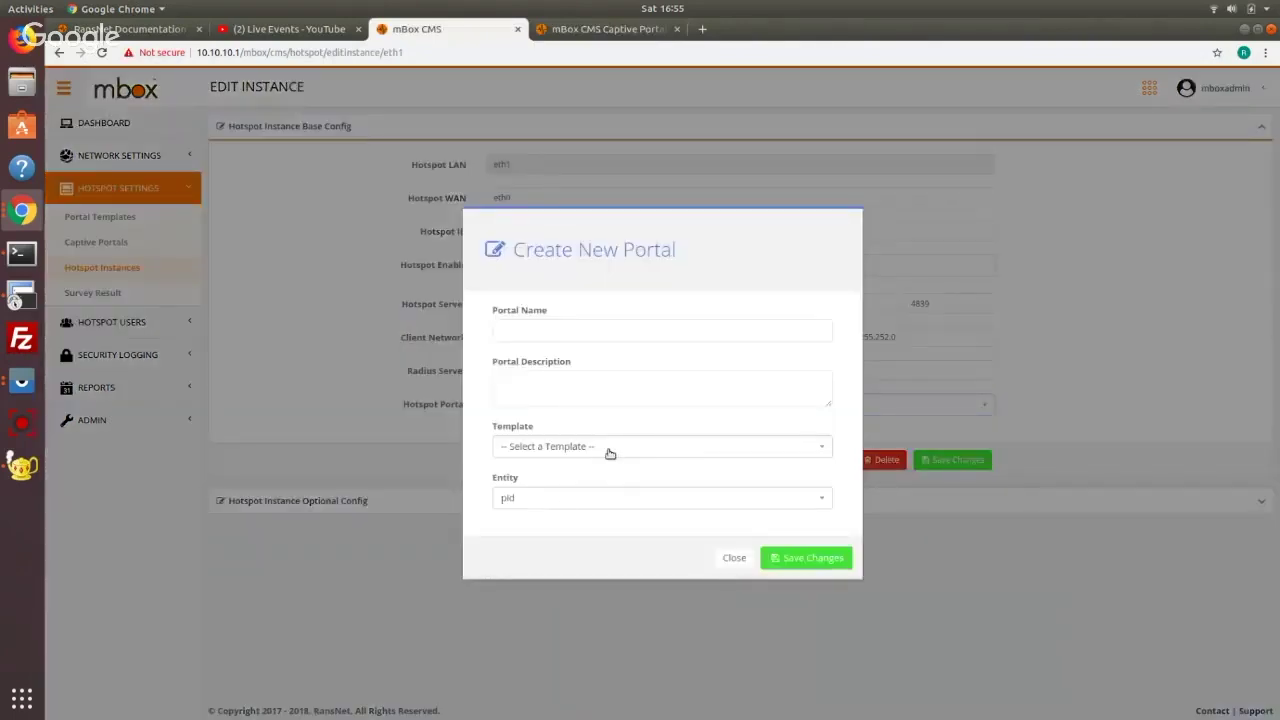
click(608, 451)
scroll(645, 534, down, 1)
scroll(645, 536, up, 2)
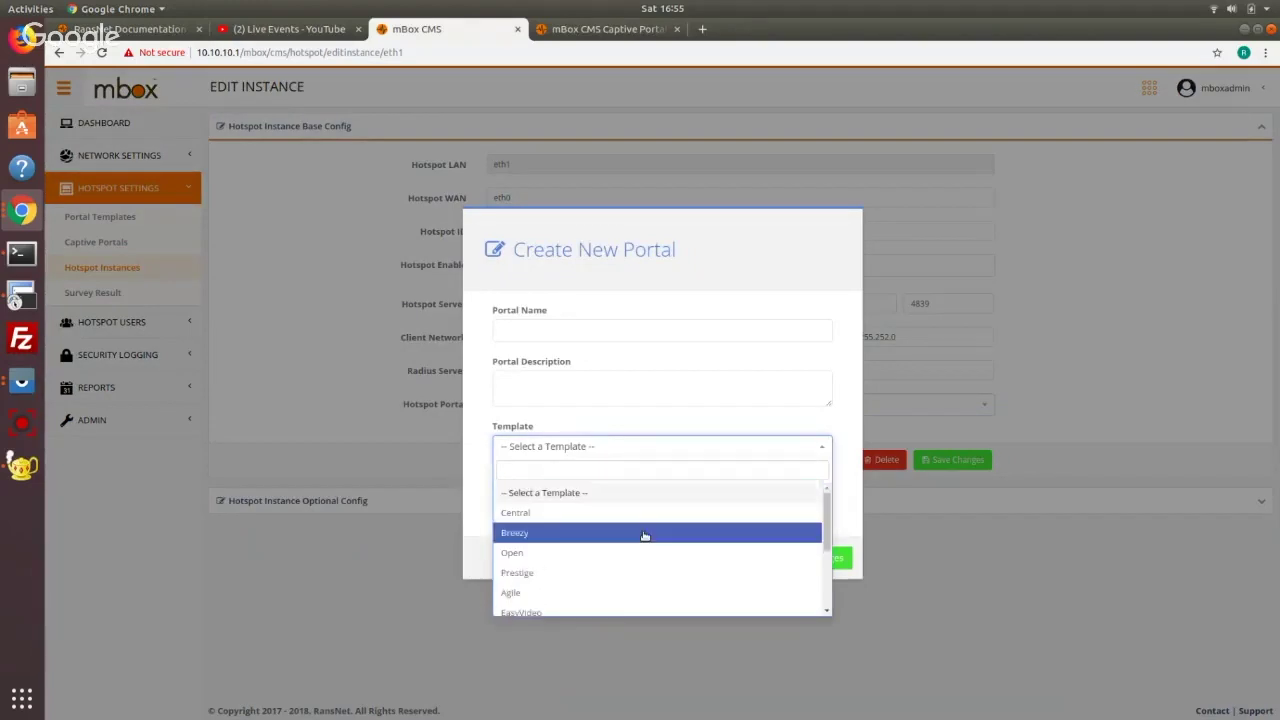
click(640, 514)
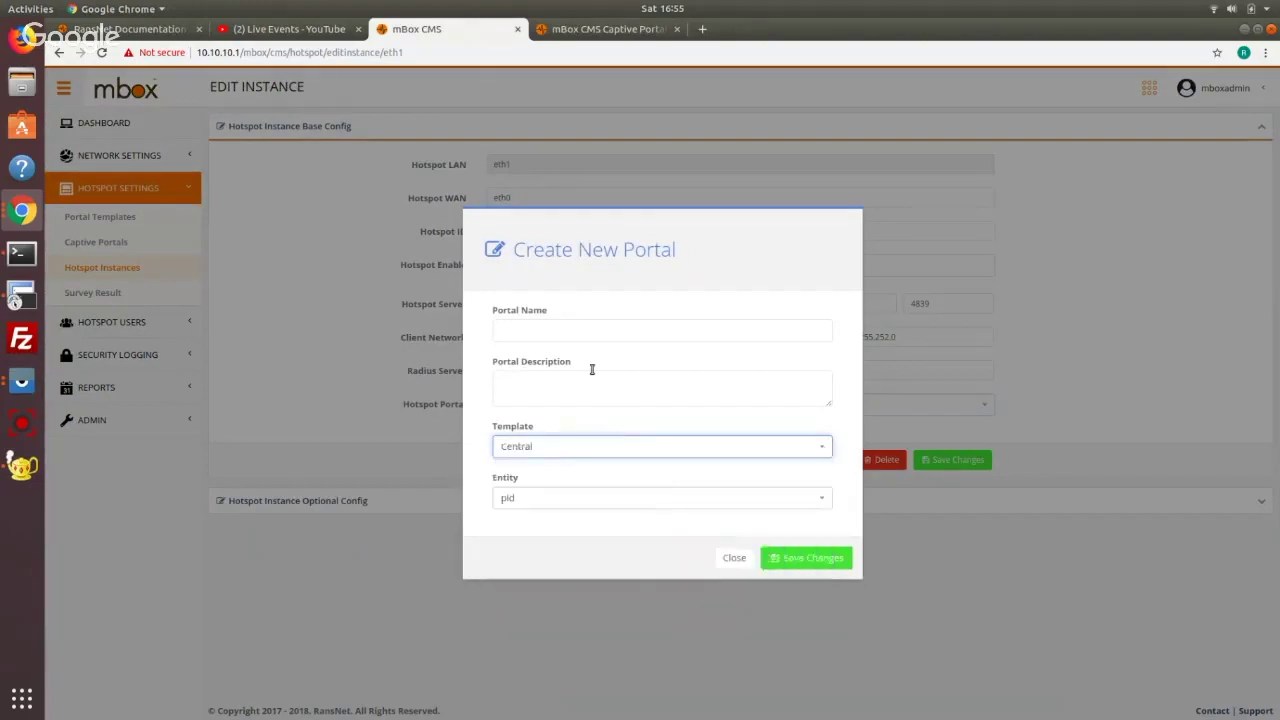
click(589, 335)
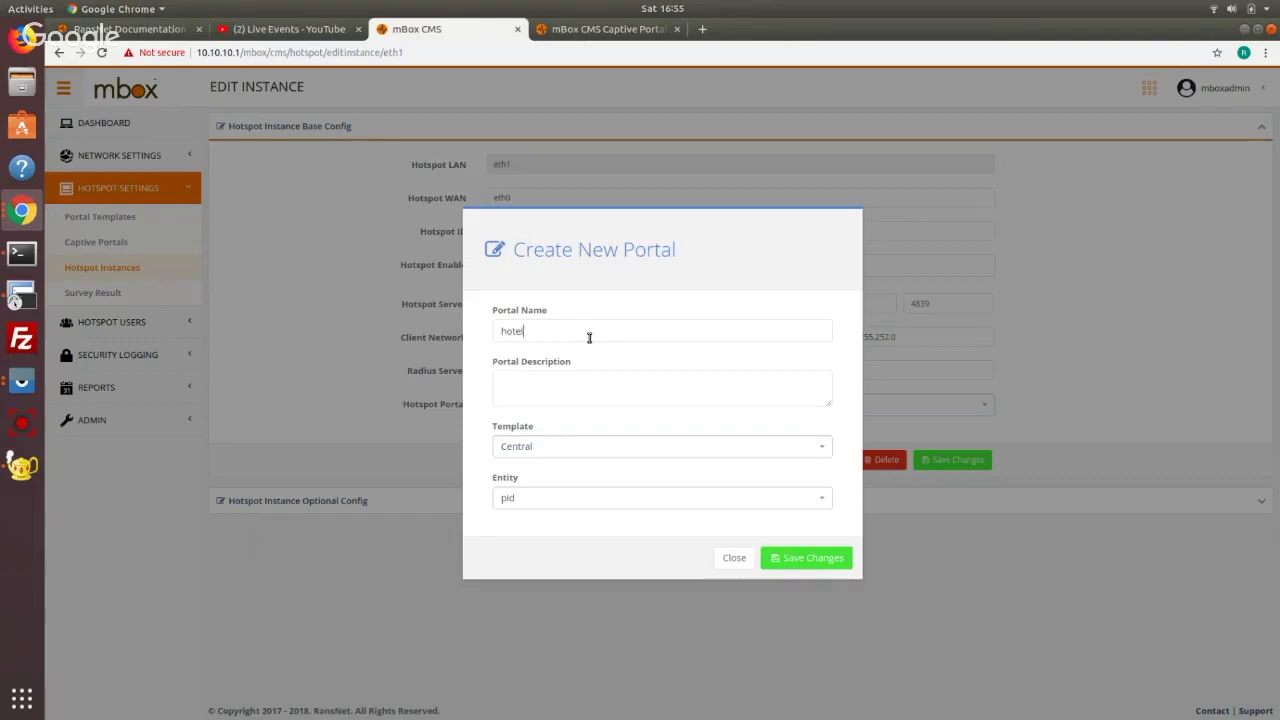
text(hotelwifi)
click(832, 560)
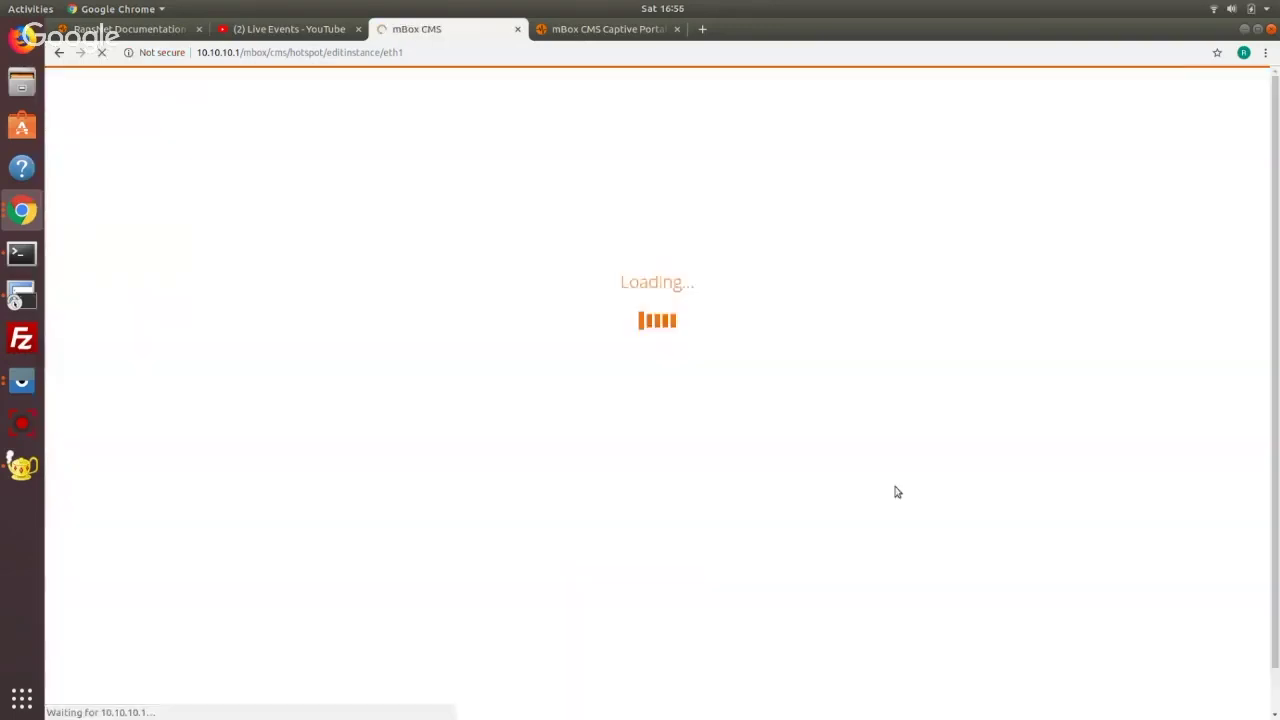
click(722, 407)
click(684, 490)
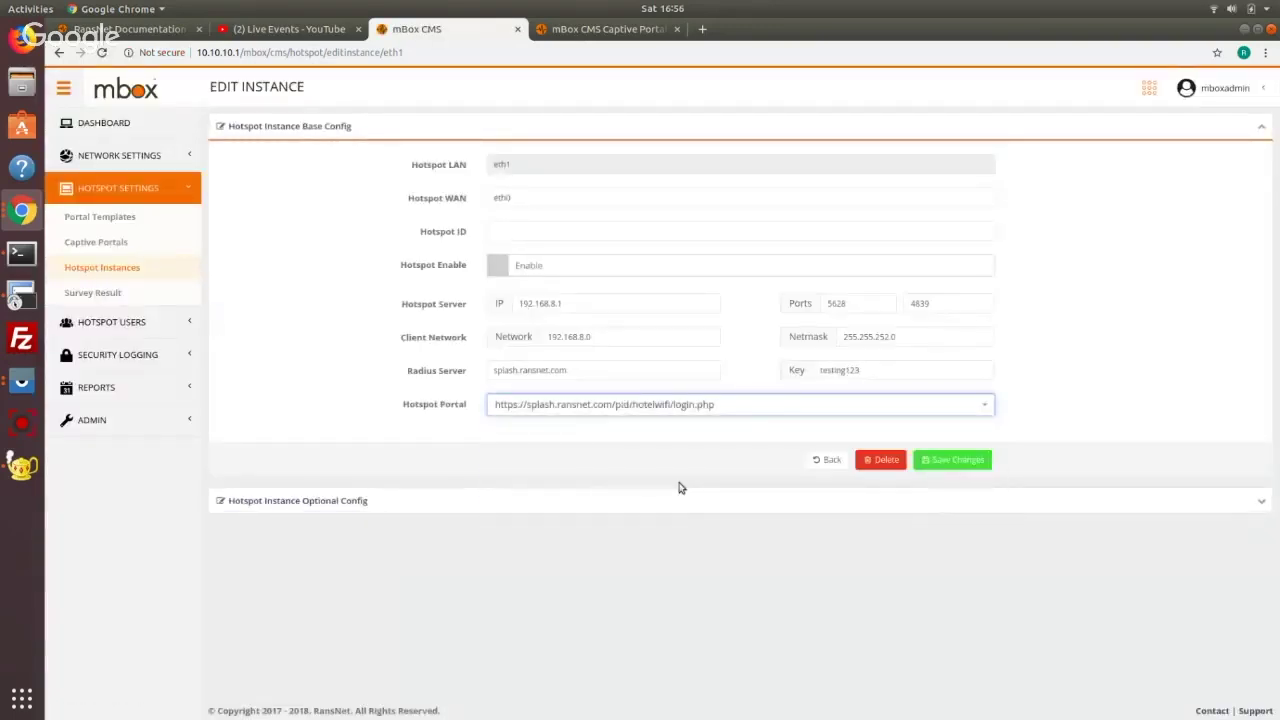
drag(582, 378, 489, 363)
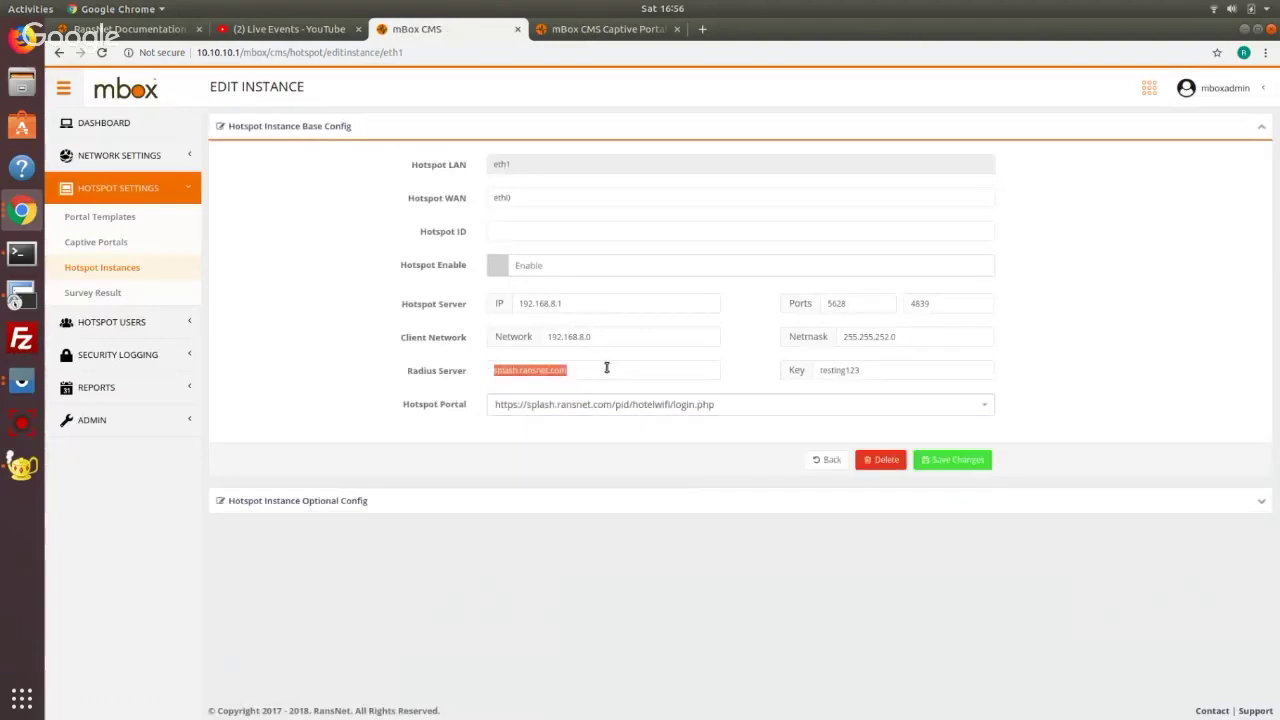
click(600, 371)
drag(590, 371, 366, 362)
click(895, 368)
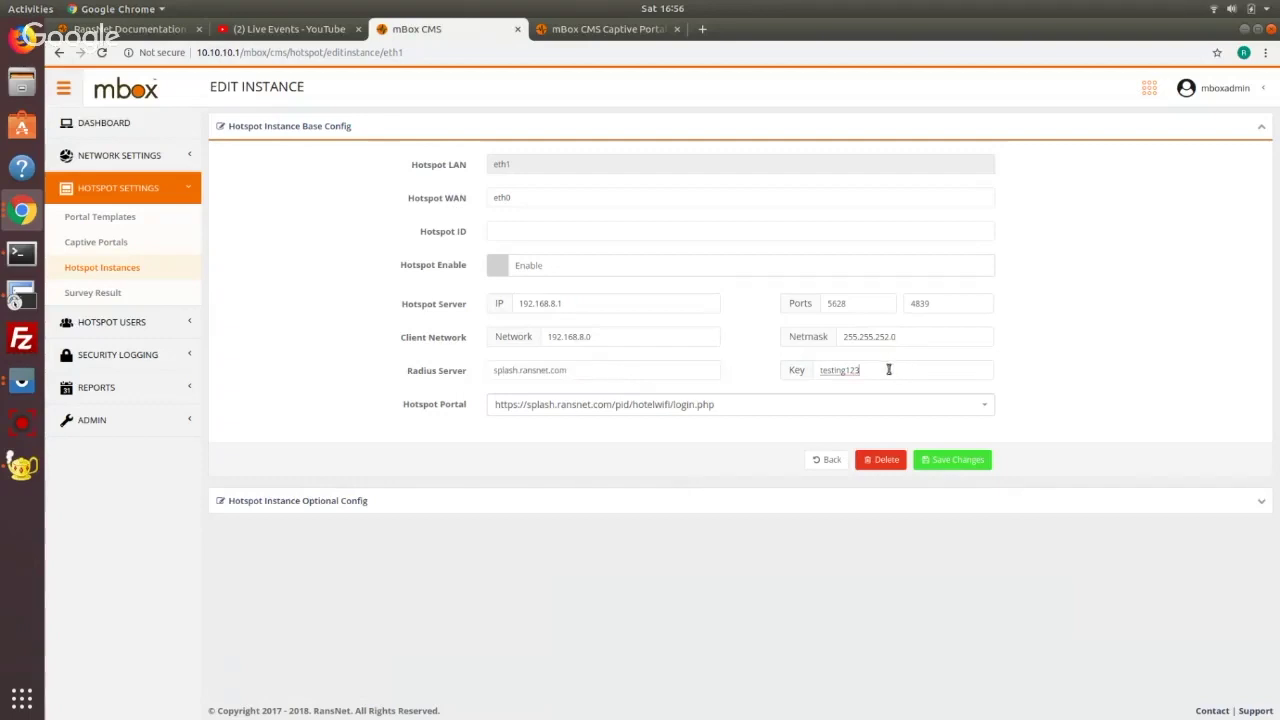
Recheck the portal list and keep the hotelwifi login.php URL selected
click(533, 407)
text(test)
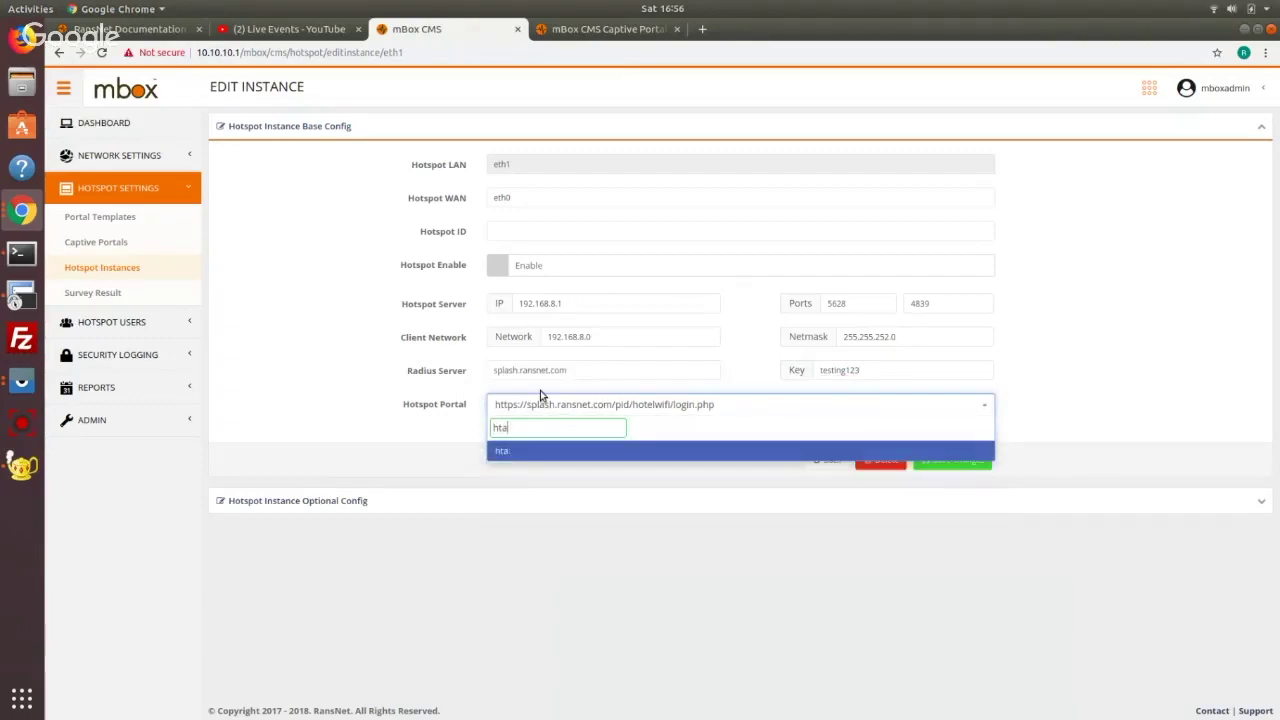
key(BackSpace)
key(BackSpace)
key(BackSpace)
key(BackSpace)
click(470, 388)
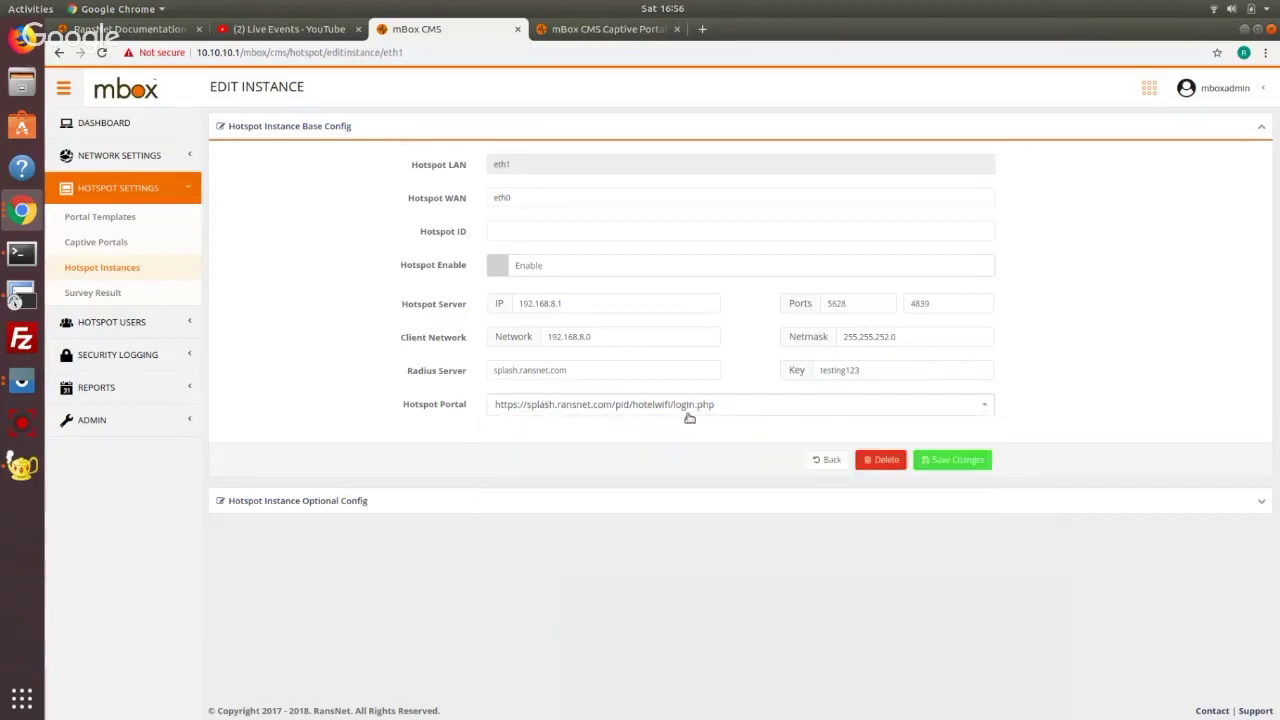
click(678, 410)
click(675, 490)
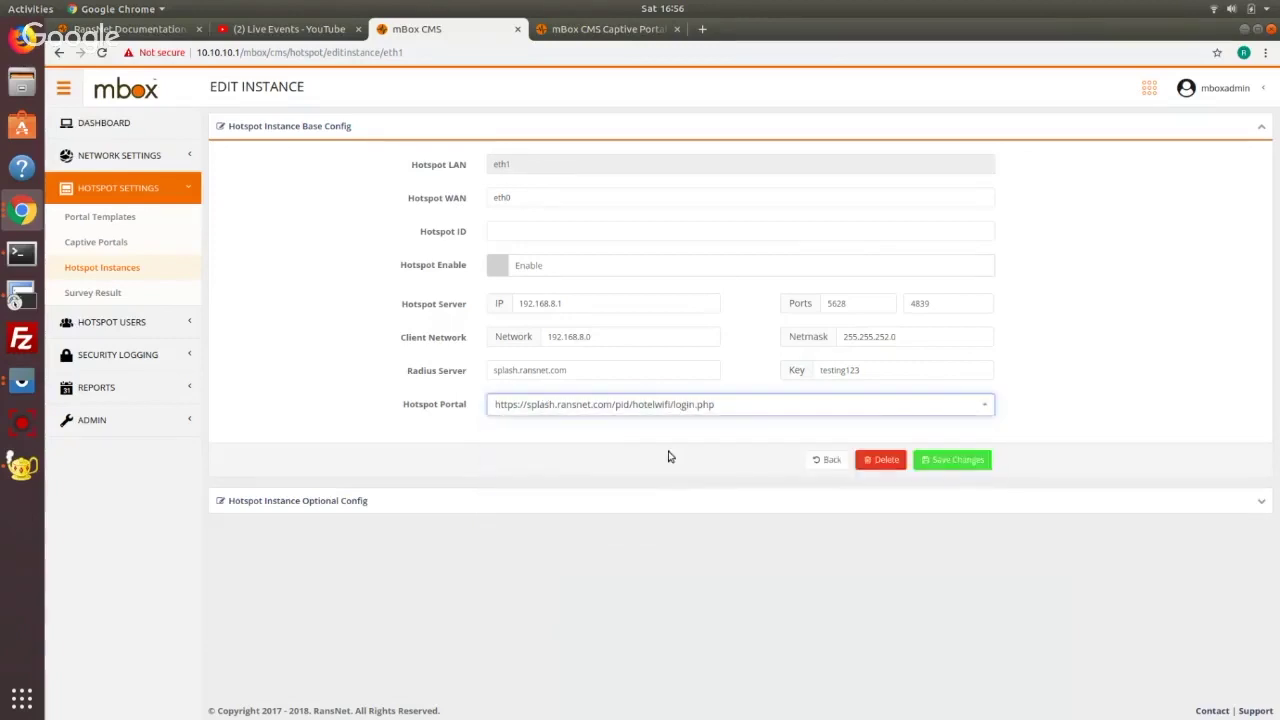
drag(615, 372, 405, 363)
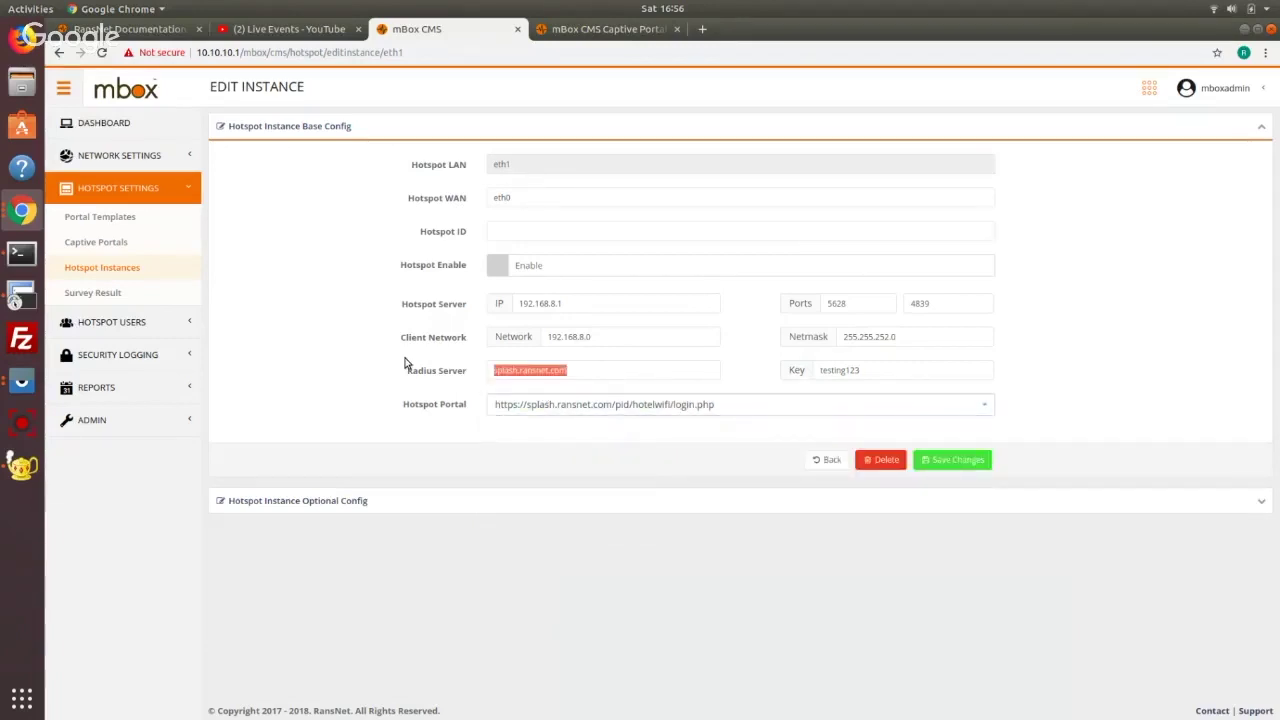
Expand the hotspot instance's optional settings and browse the client parameter list without adding one
click(318, 501)
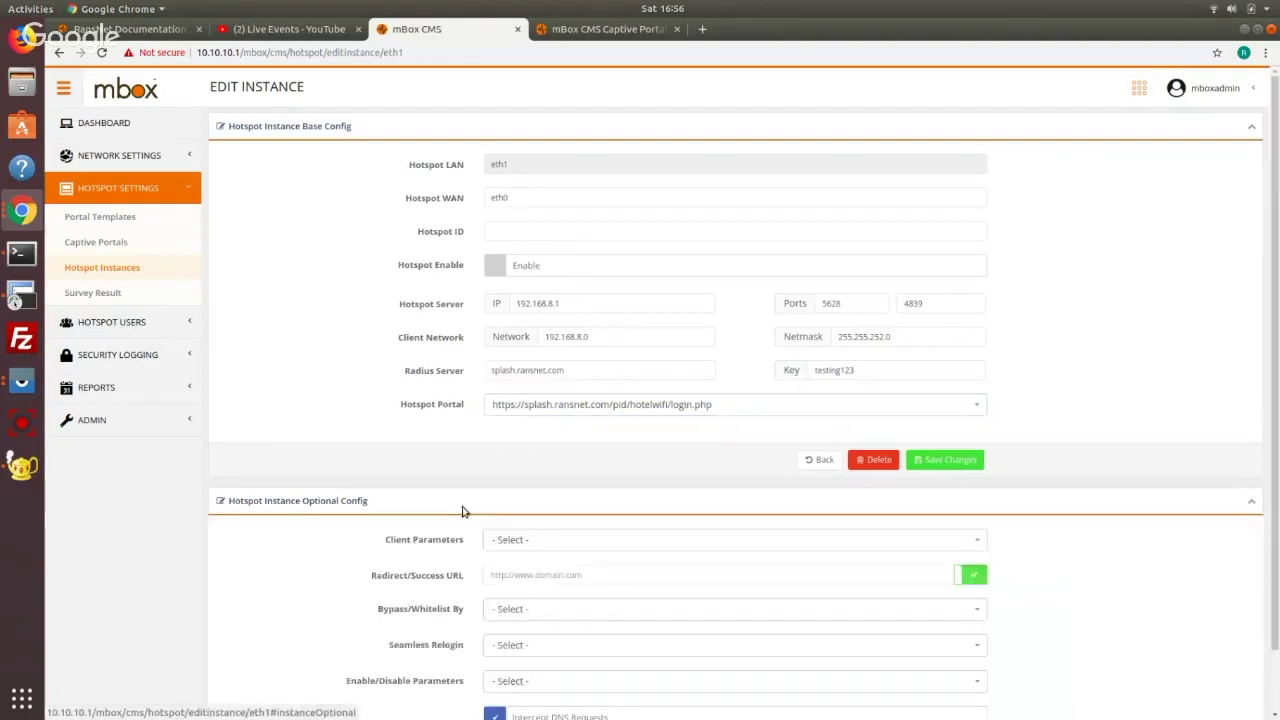
scroll(437, 453, down, 1)
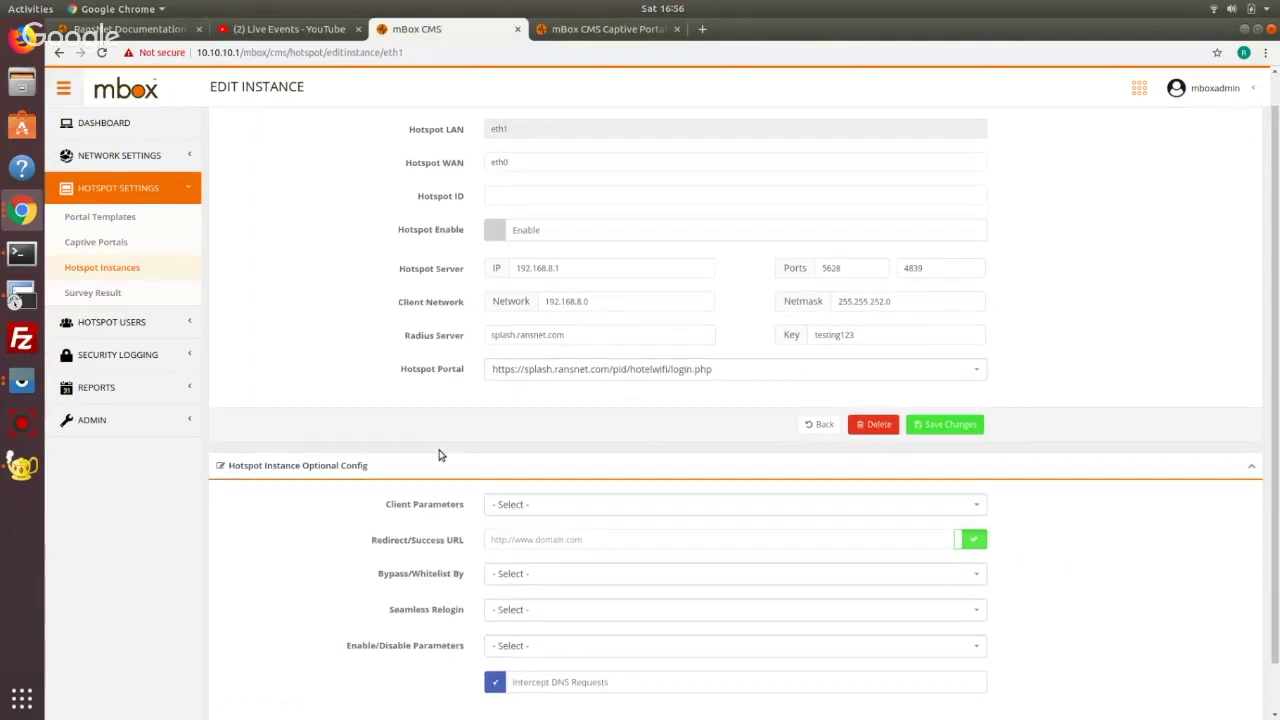
click(557, 507)
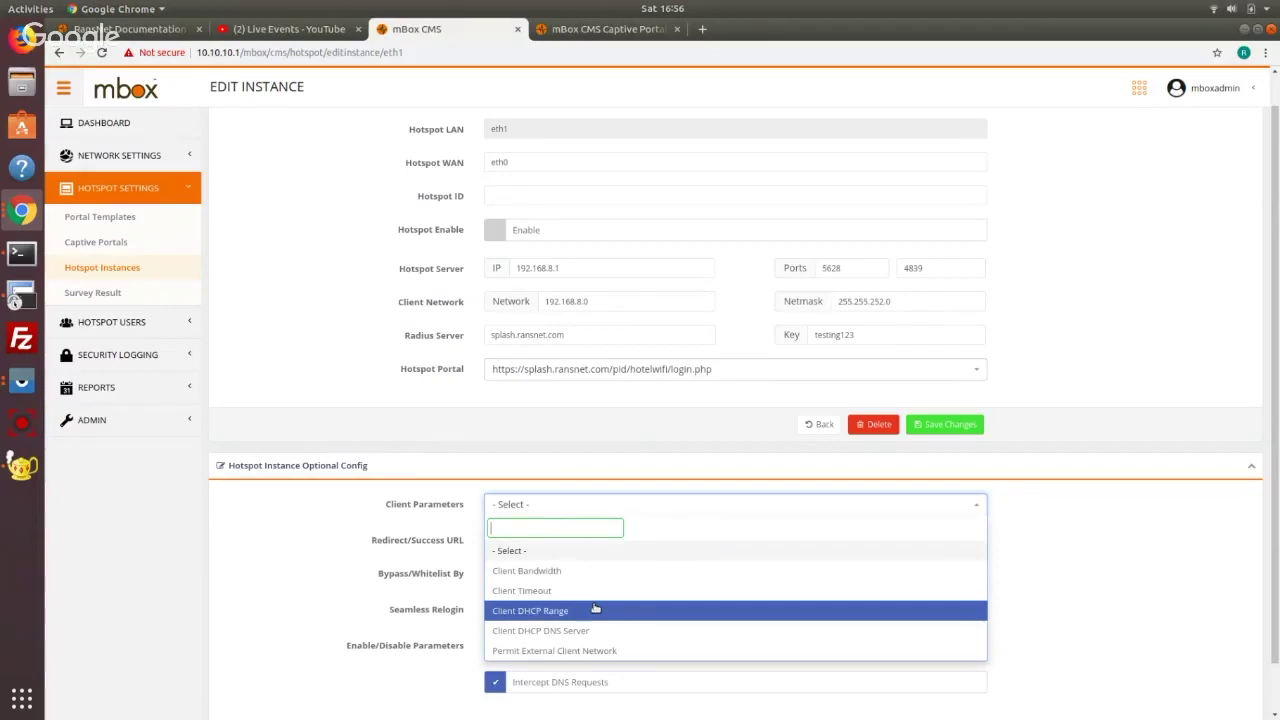
click(424, 318)
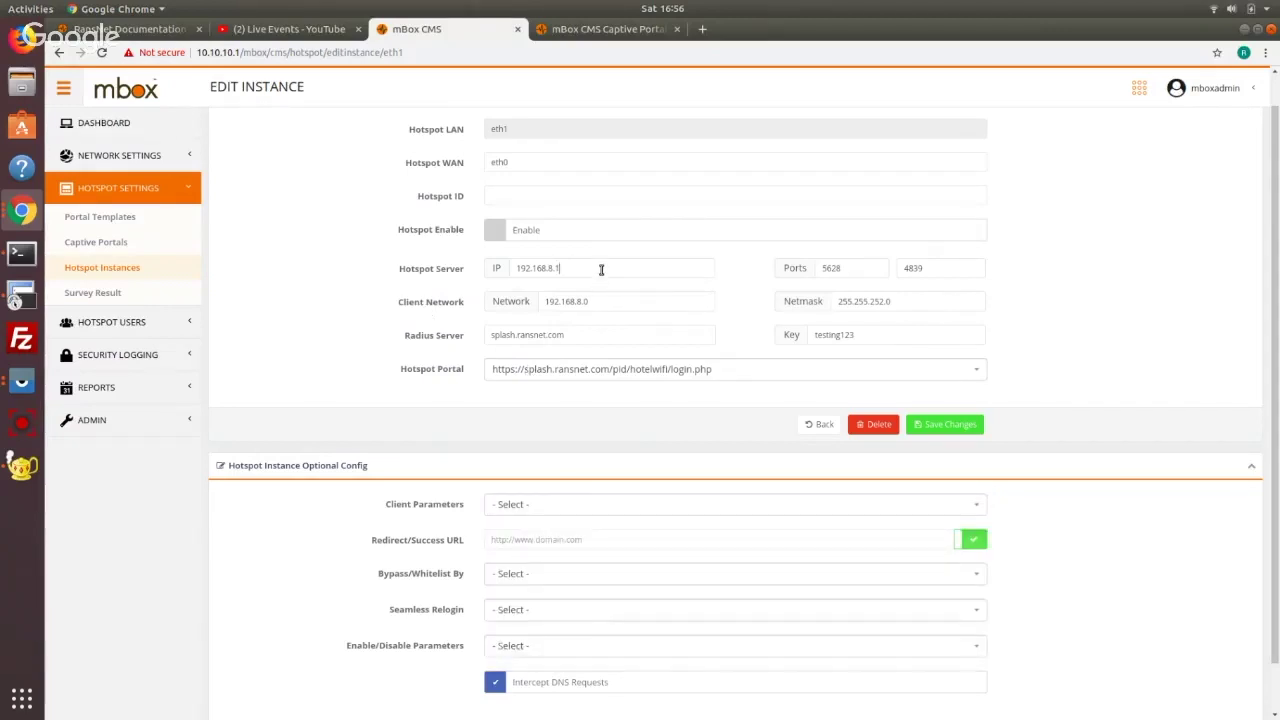
drag(565, 267, 555, 268)
Add and remove Client DHCP Range and Client Bandwidth, then list the Bypass/Whitelist By options
click(560, 512)
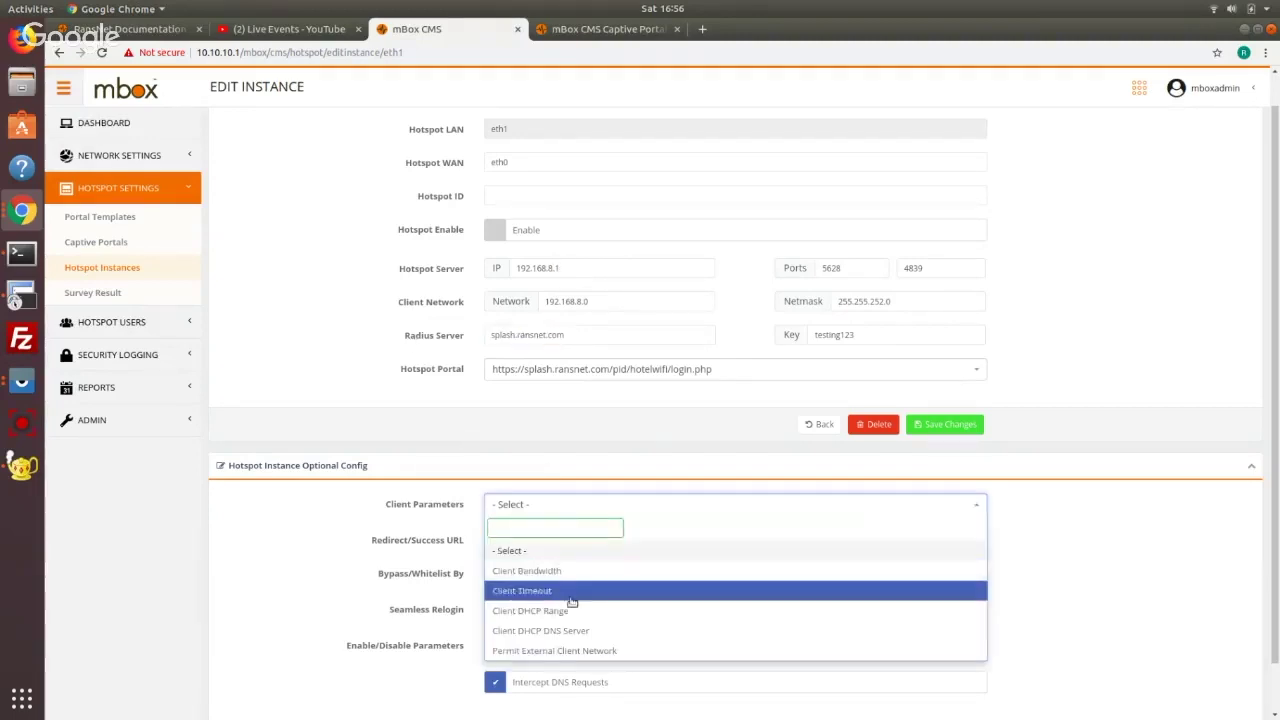
click(580, 612)
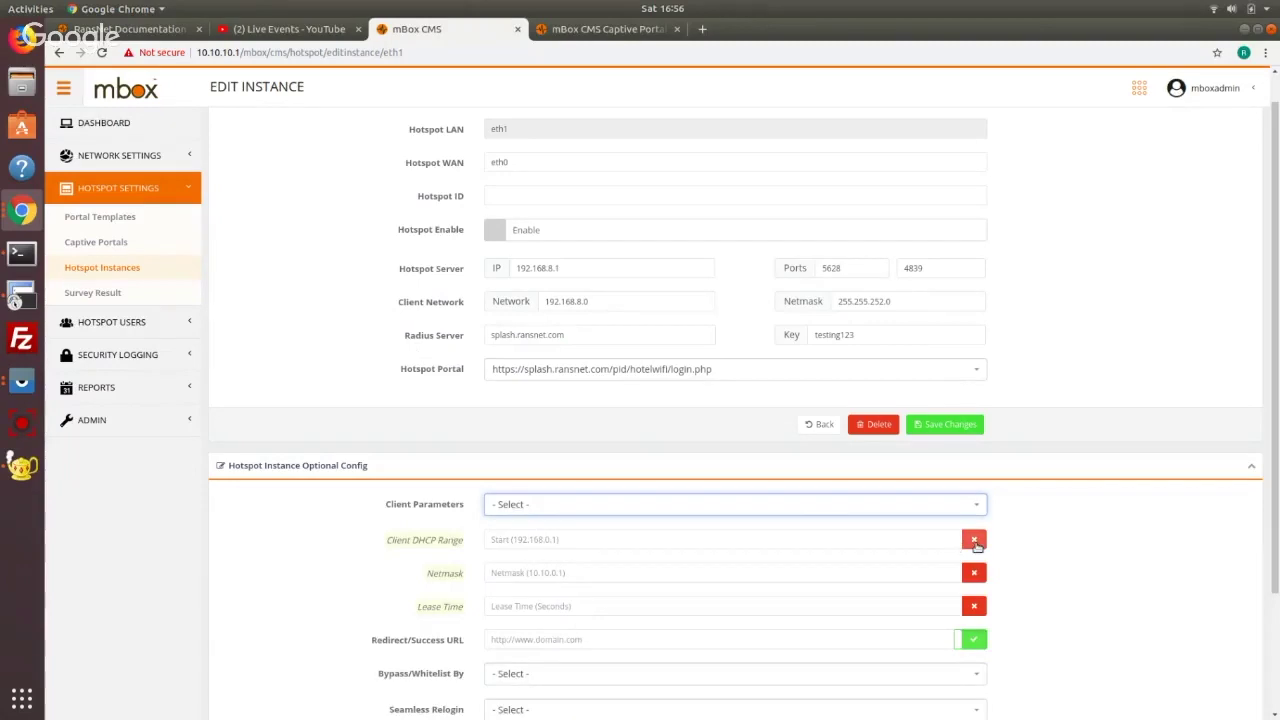
click(974, 540)
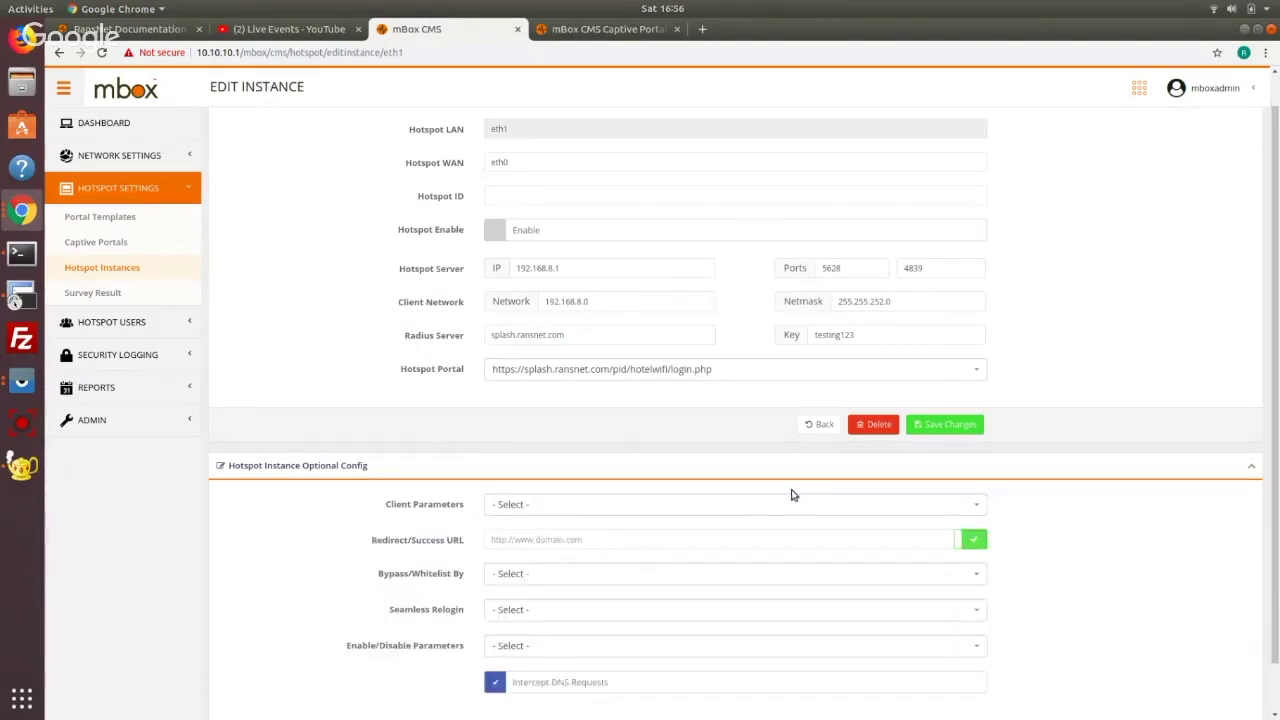
click(790, 503)
click(751, 577)
click(971, 541)
click(628, 576)
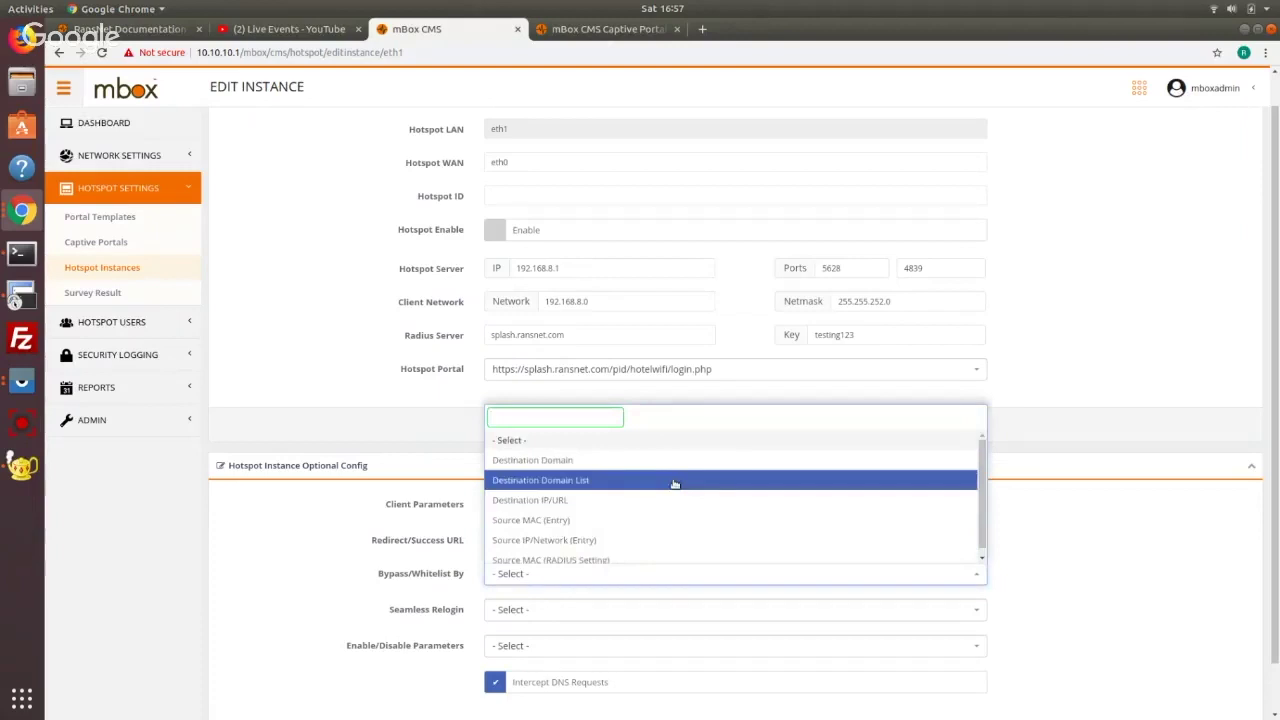
Look over the Bypass, Seamless Relogin and Enable/Disable choices, then set bypass to Destination Domain
scroll(675, 484, down, 1)
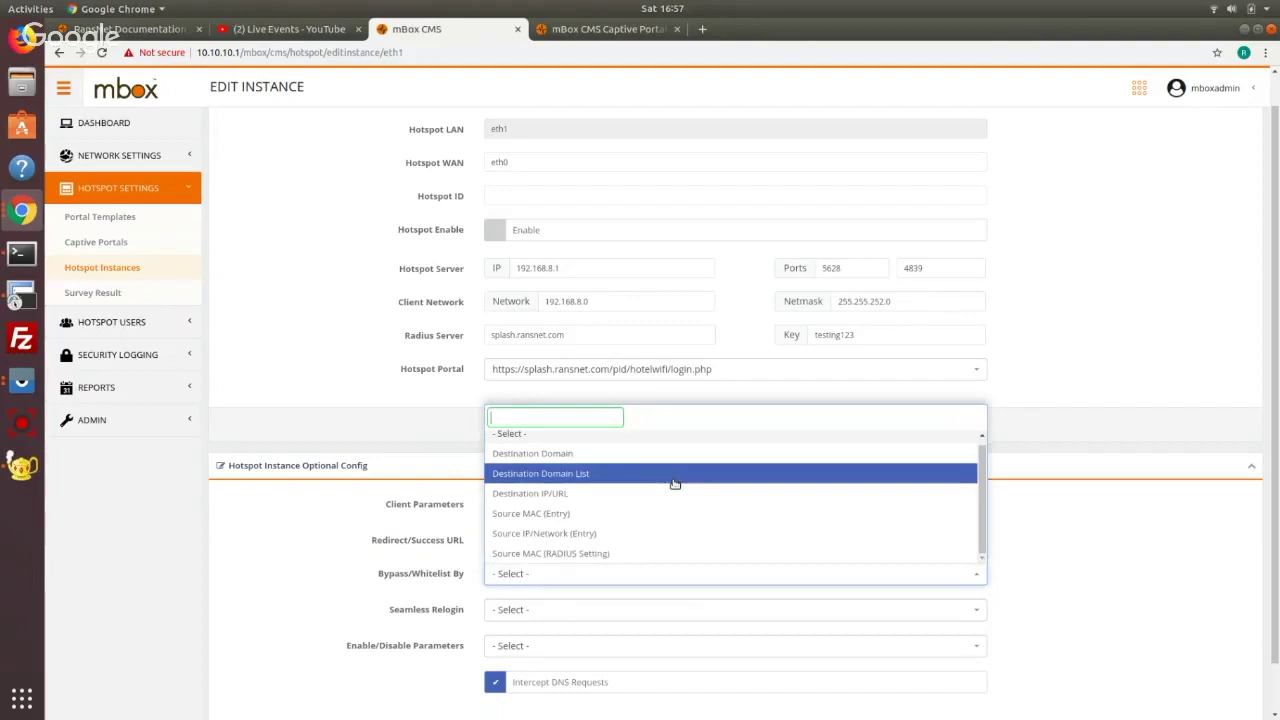
click(455, 567)
click(527, 610)
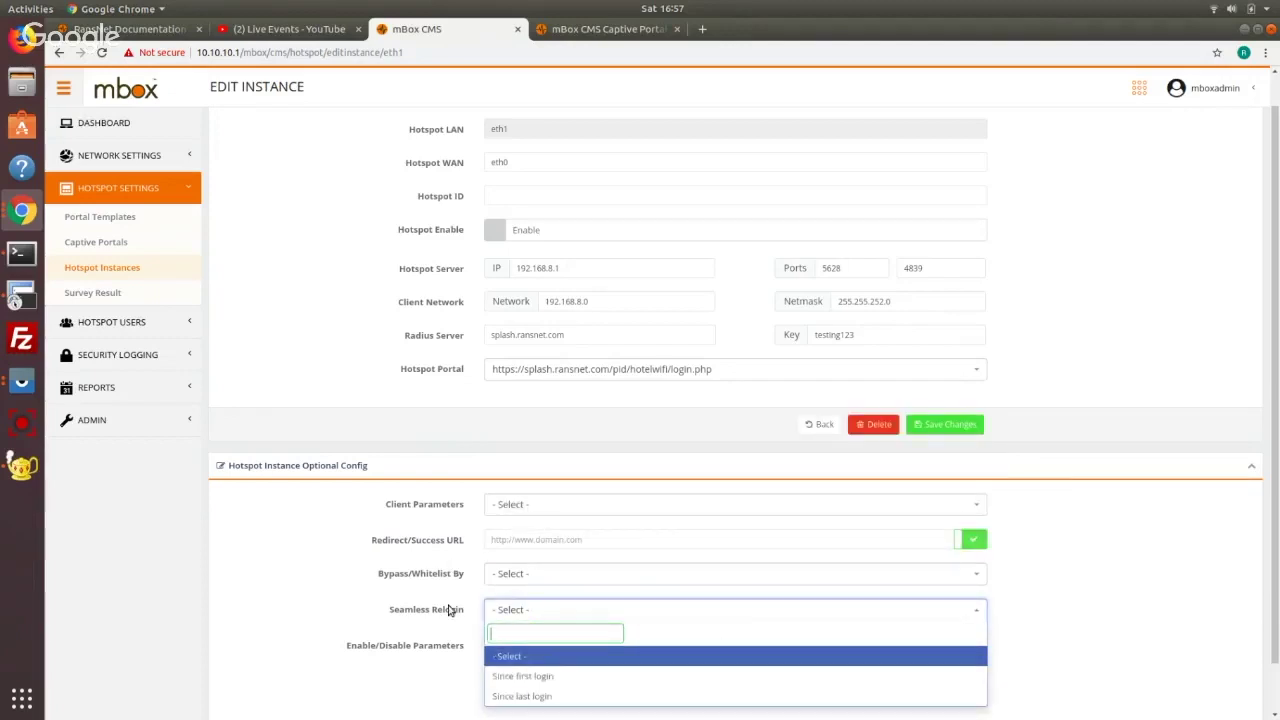
click(449, 610)
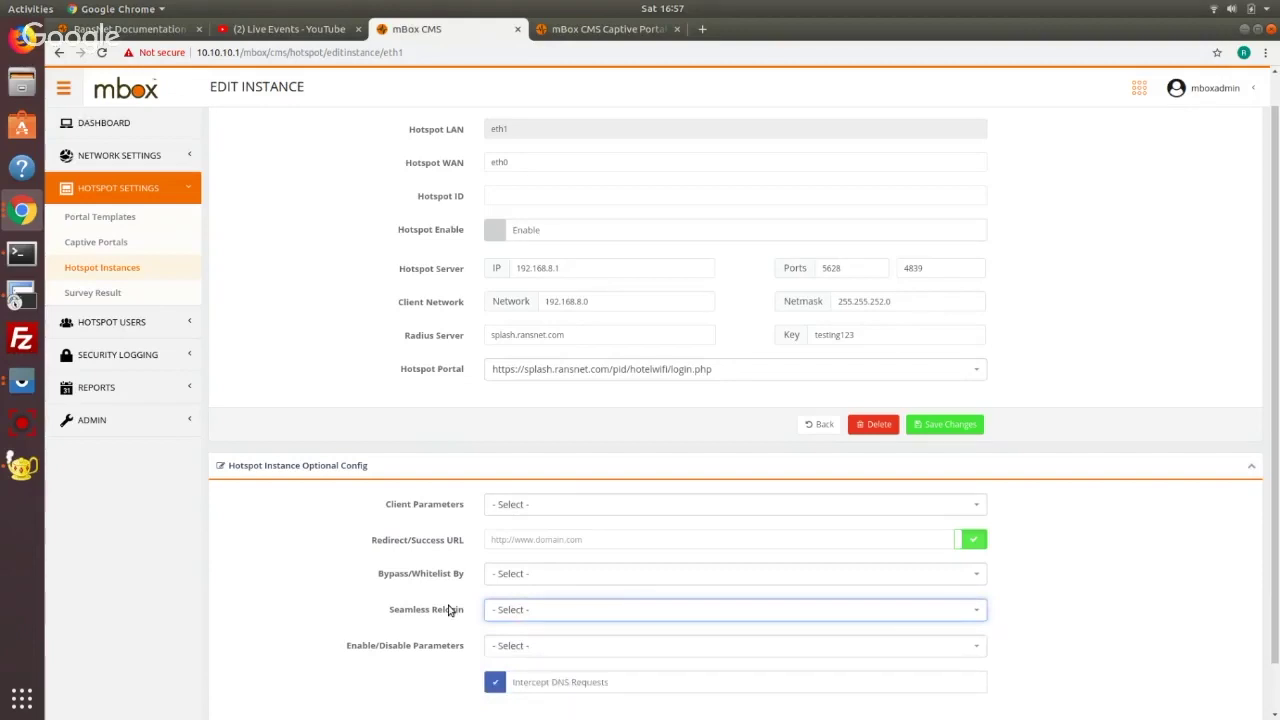
click(529, 648)
click(345, 558)
scroll(378, 561, down, 1)
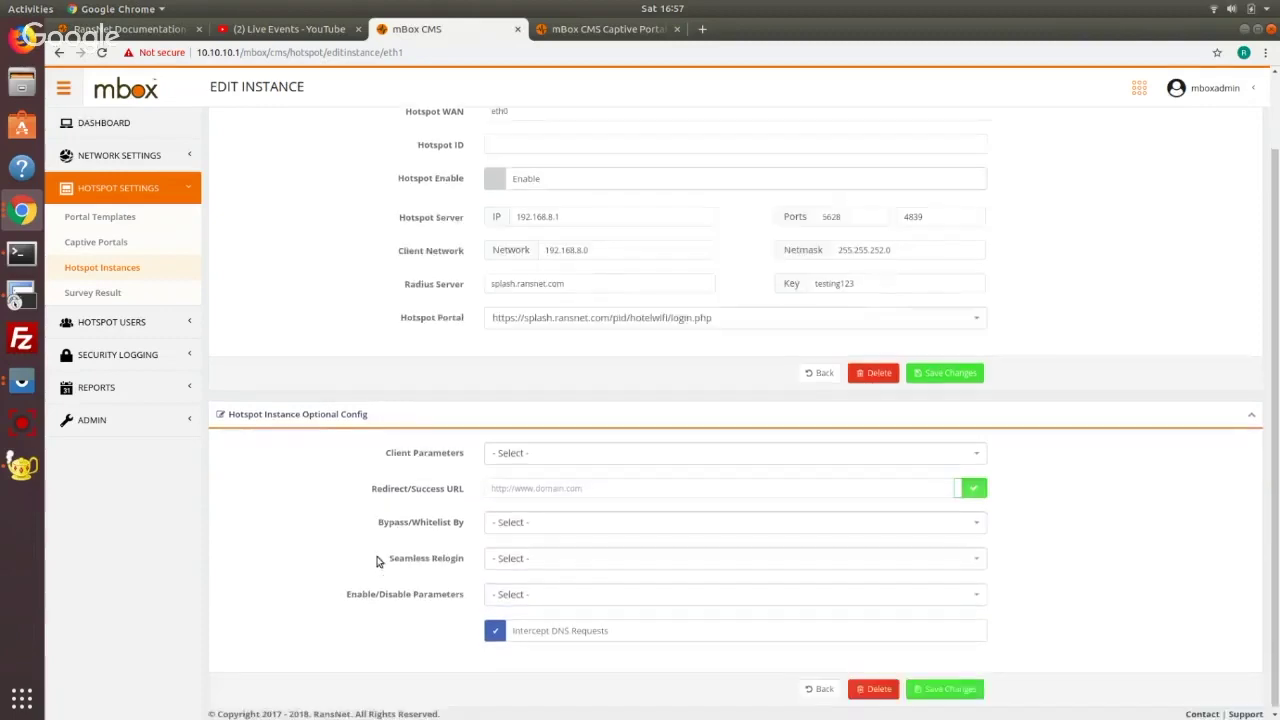
key(Down)
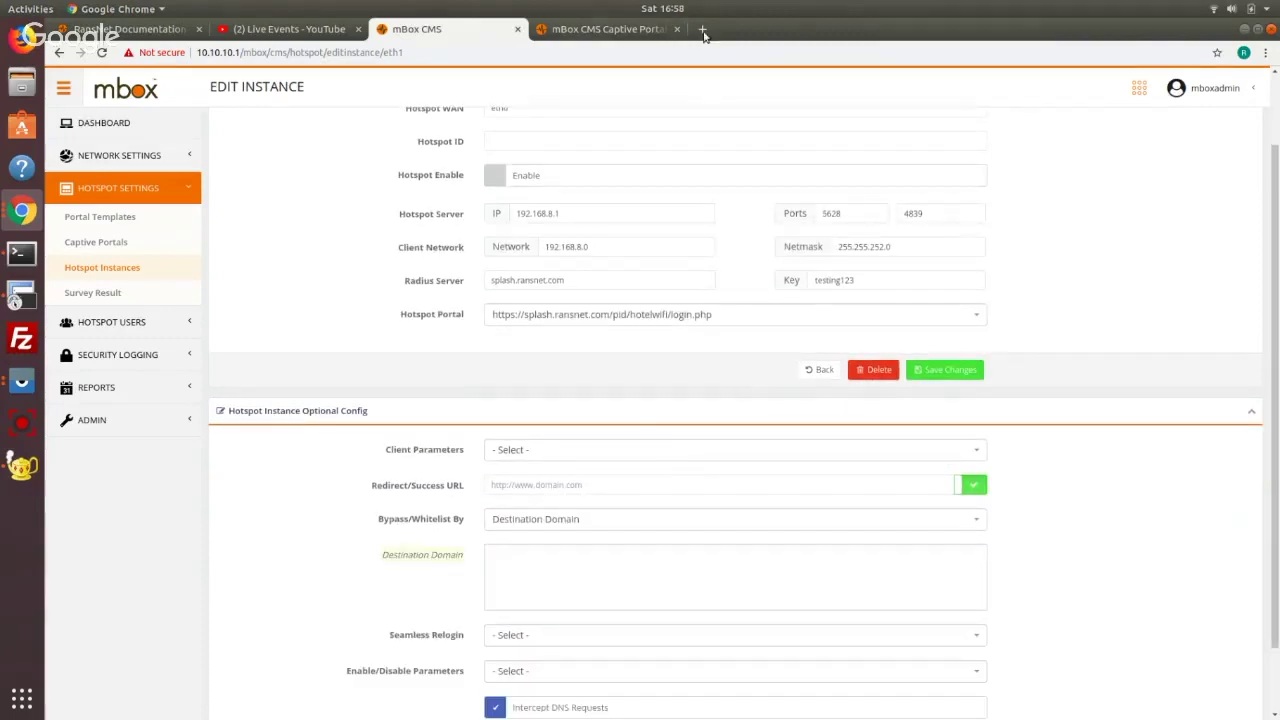
click(702, 29)
Search doc.ransnet.com for 'social media signin bypass' and select akamai.net on the result page
text(doc)
key(Return)
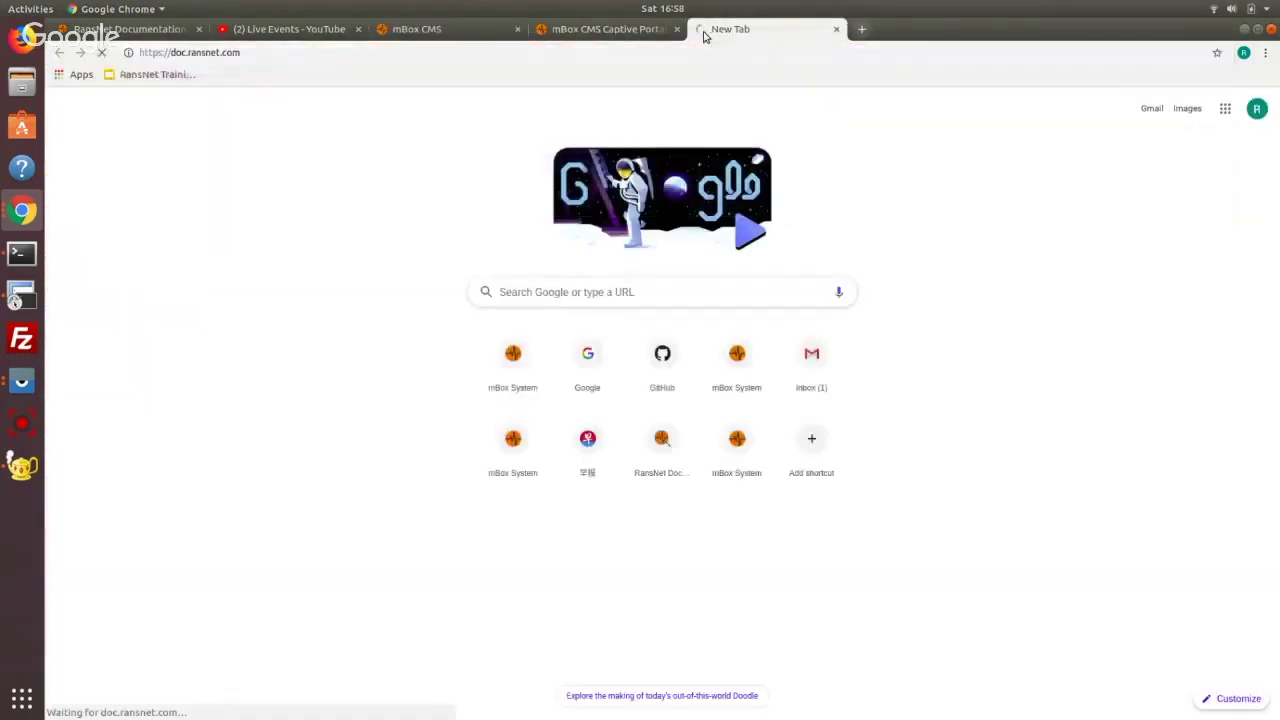
click(1265, 89)
text(social )
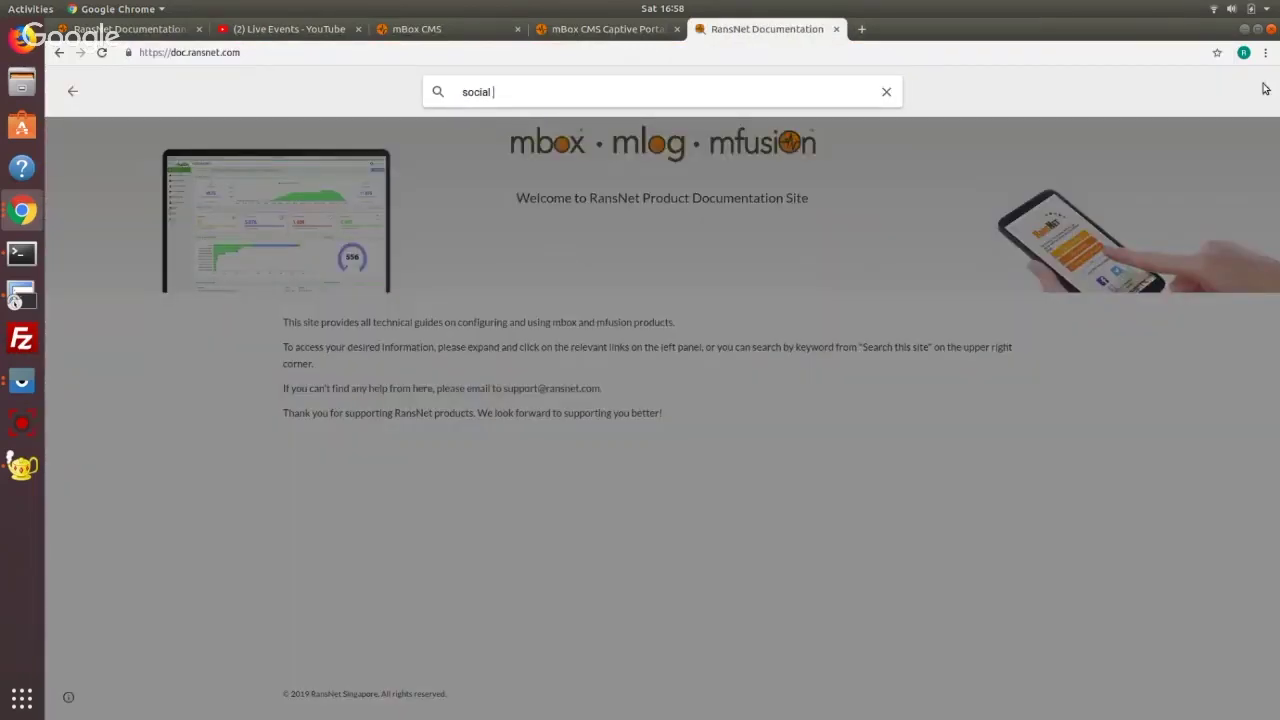
text(media signin bypass)
key(Return)
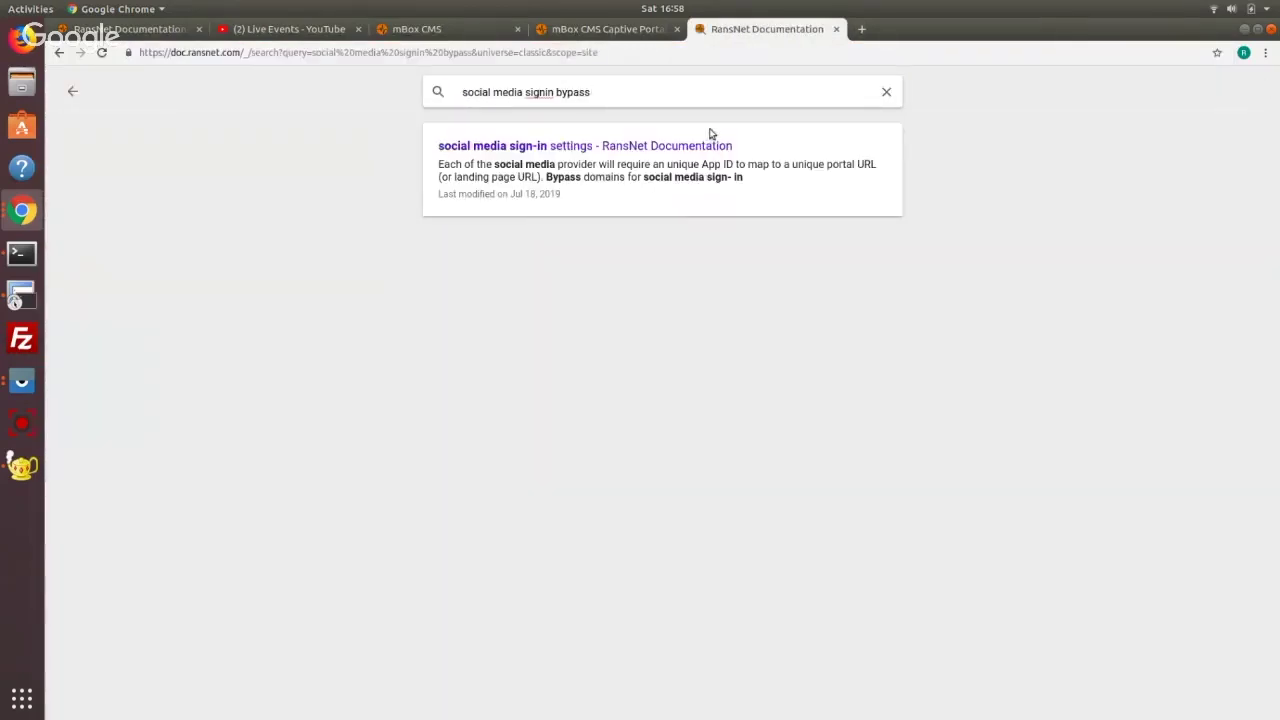
click(680, 149)
scroll(549, 406, down, 2)
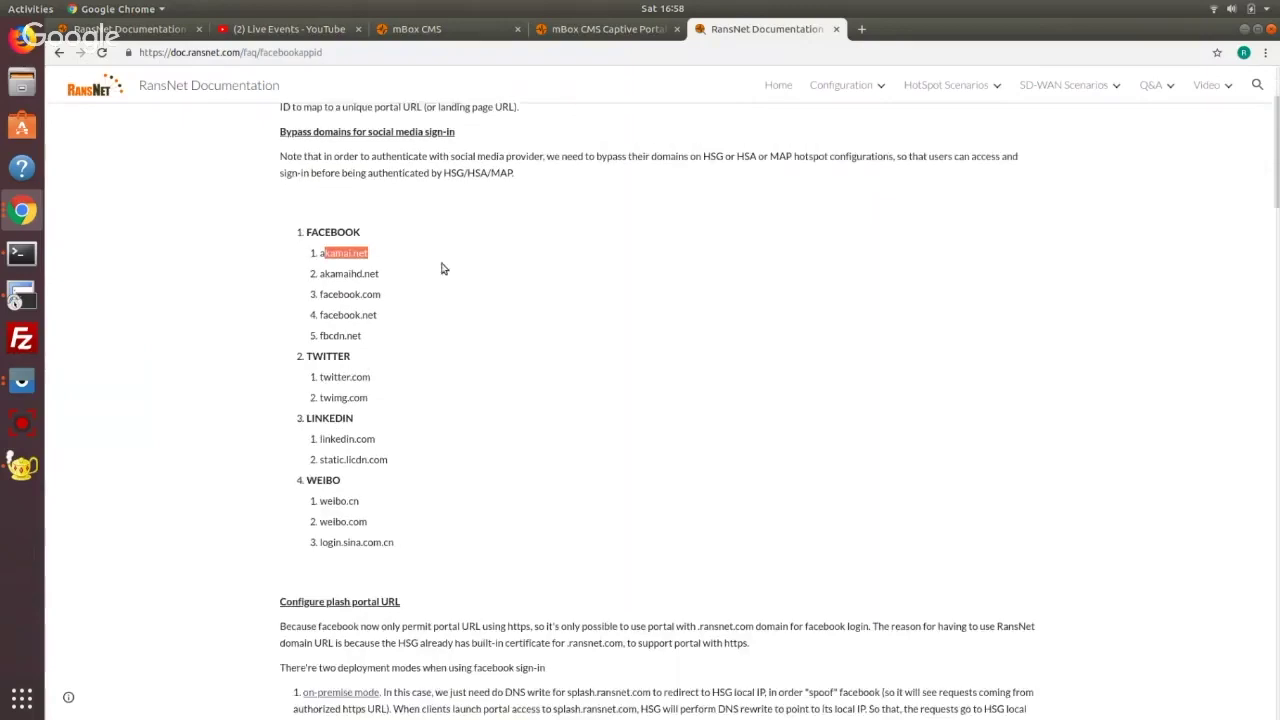
drag(394, 260, 320, 253)
key(ctrl+c)
Copy akamai.net and akamaihd.net from the documentation into the Destination Domain list
click(440, 29)
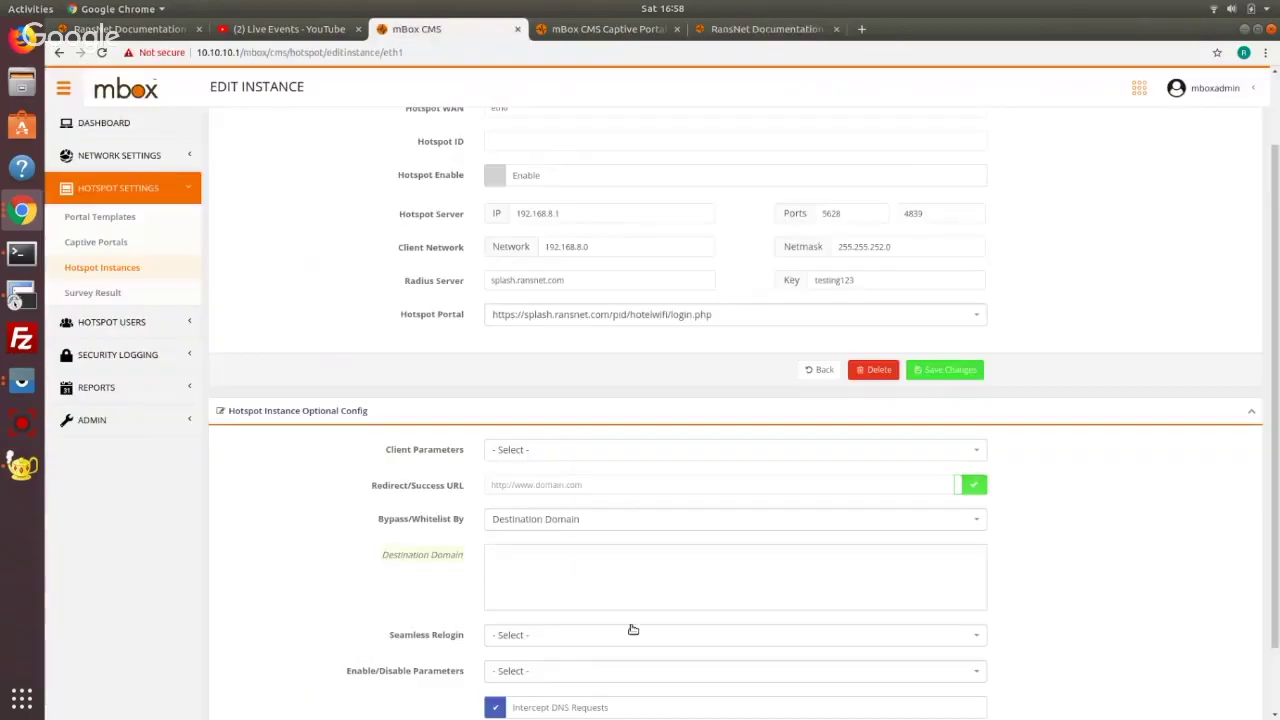
click(633, 595)
key(ctrl+v)
click(767, 29)
drag(380, 273, 332, 273)
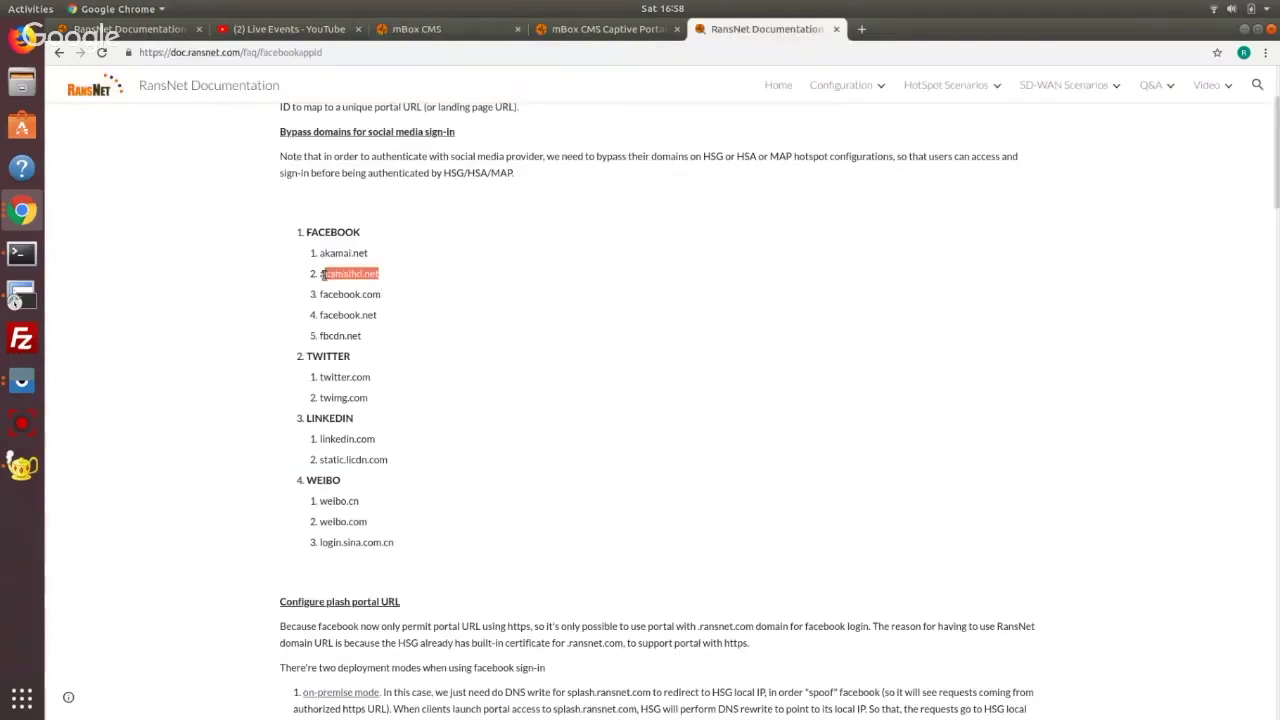
key(ctrl+c)
click(430, 29)
key(ctrl+v)
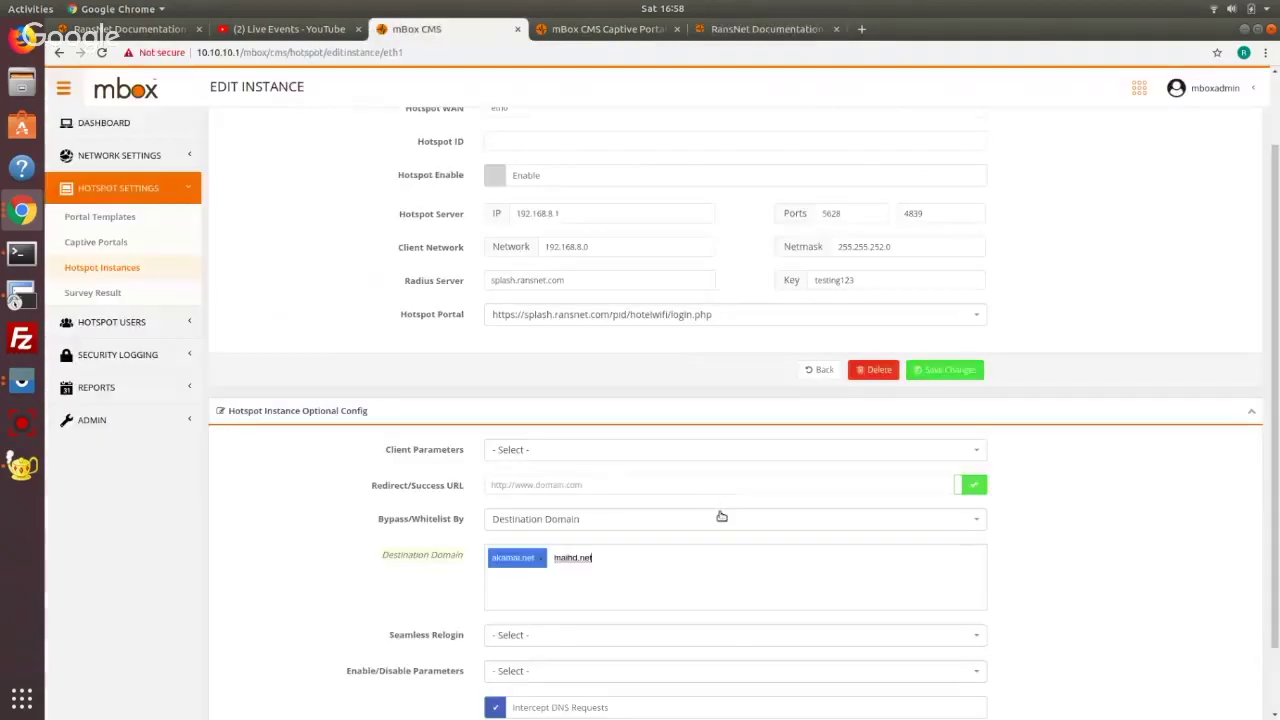
Save the eth1 hotspot instance with the two bypass domains
scroll(1046, 503, down, 2)
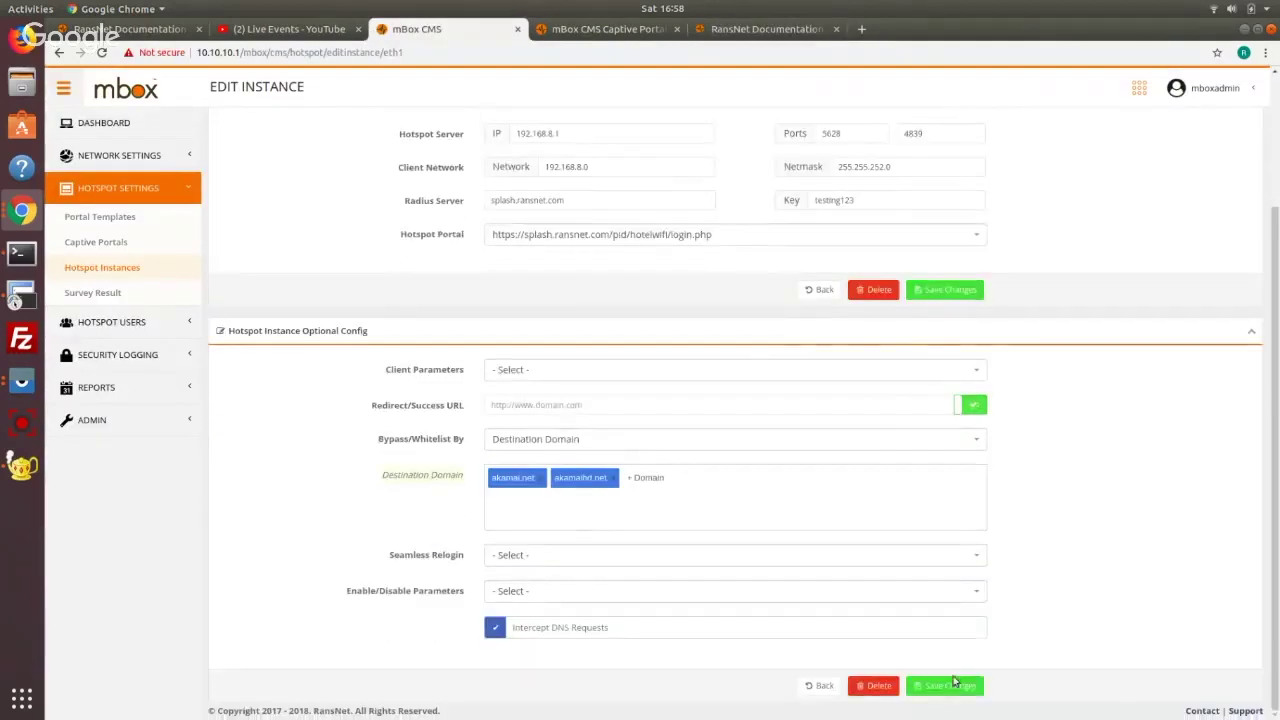
click(948, 686)
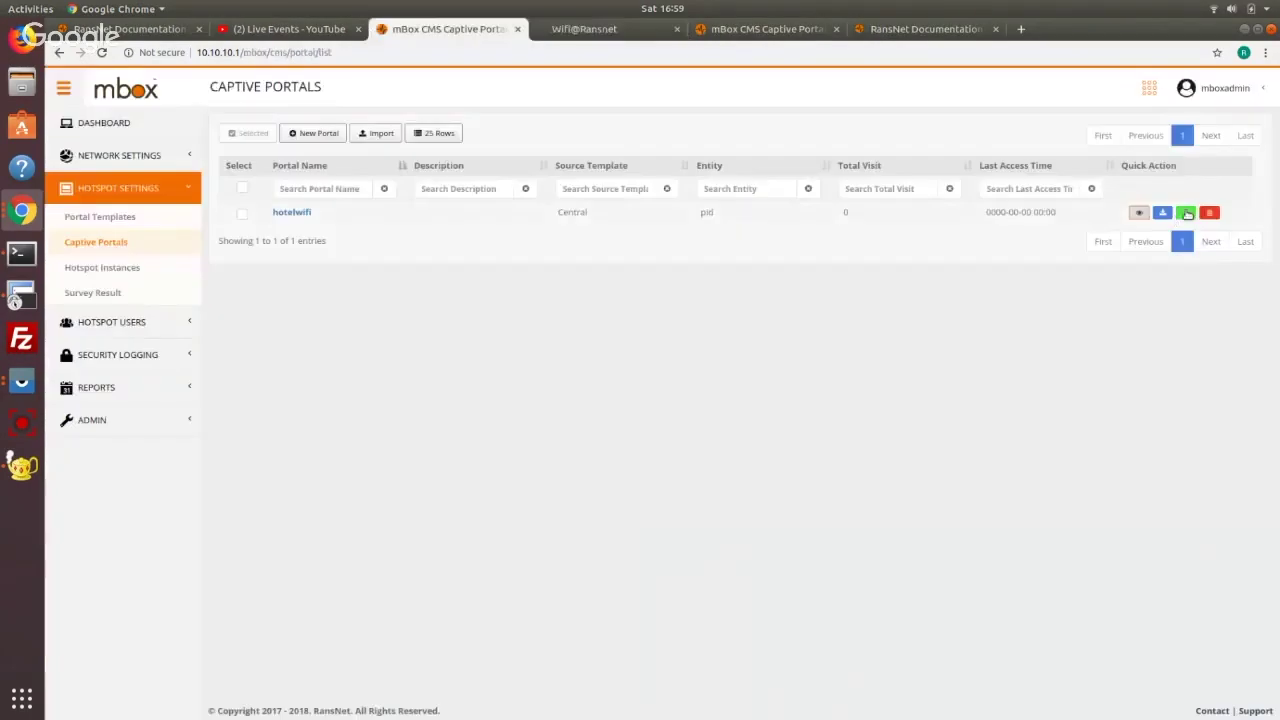
key(ctrl+Page_Up)
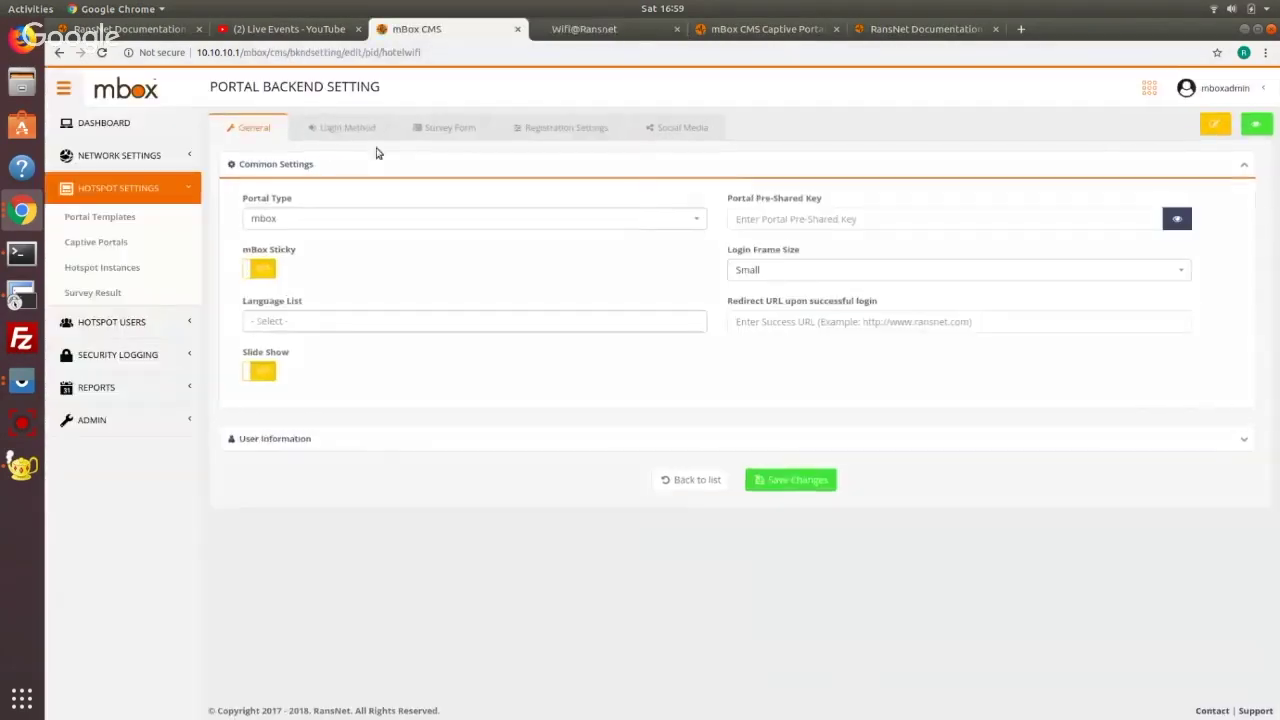
Turn off Direct Access in hotelwifi's Login Method settings and save the changes
click(326, 125)
click(329, 165)
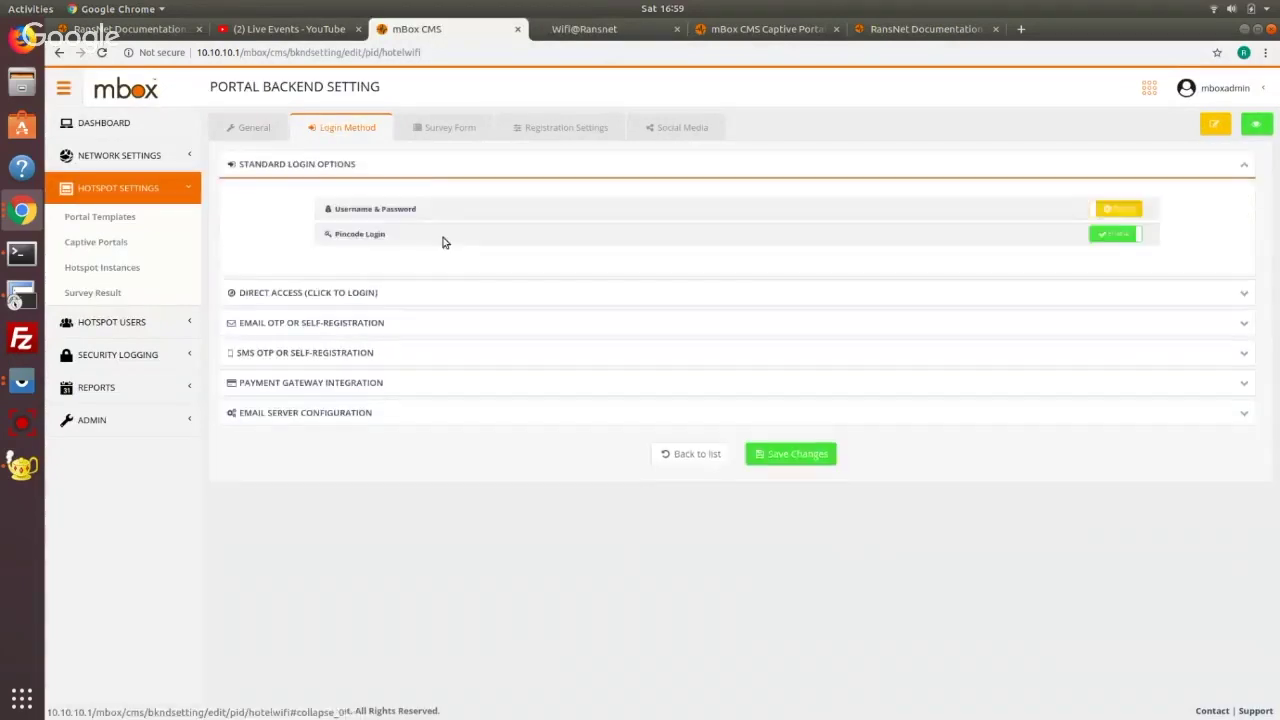
click(356, 291)
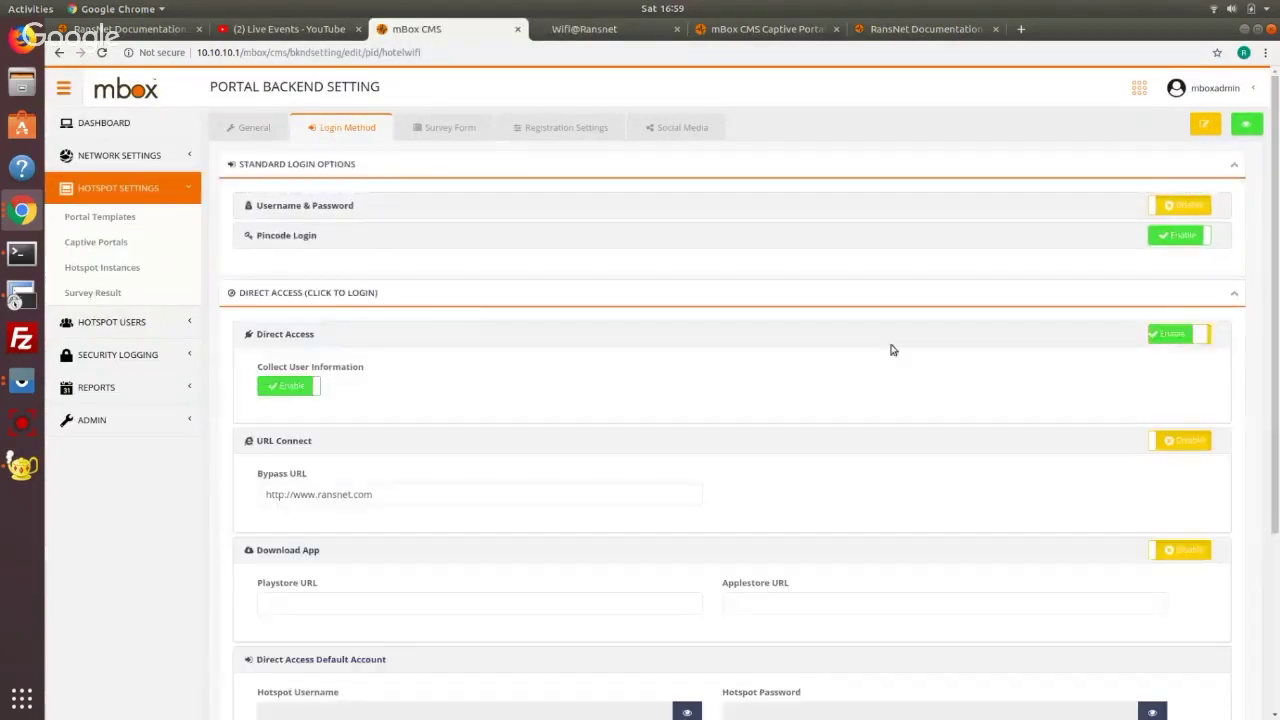
scroll(685, 472, down, 3)
click(582, 29)
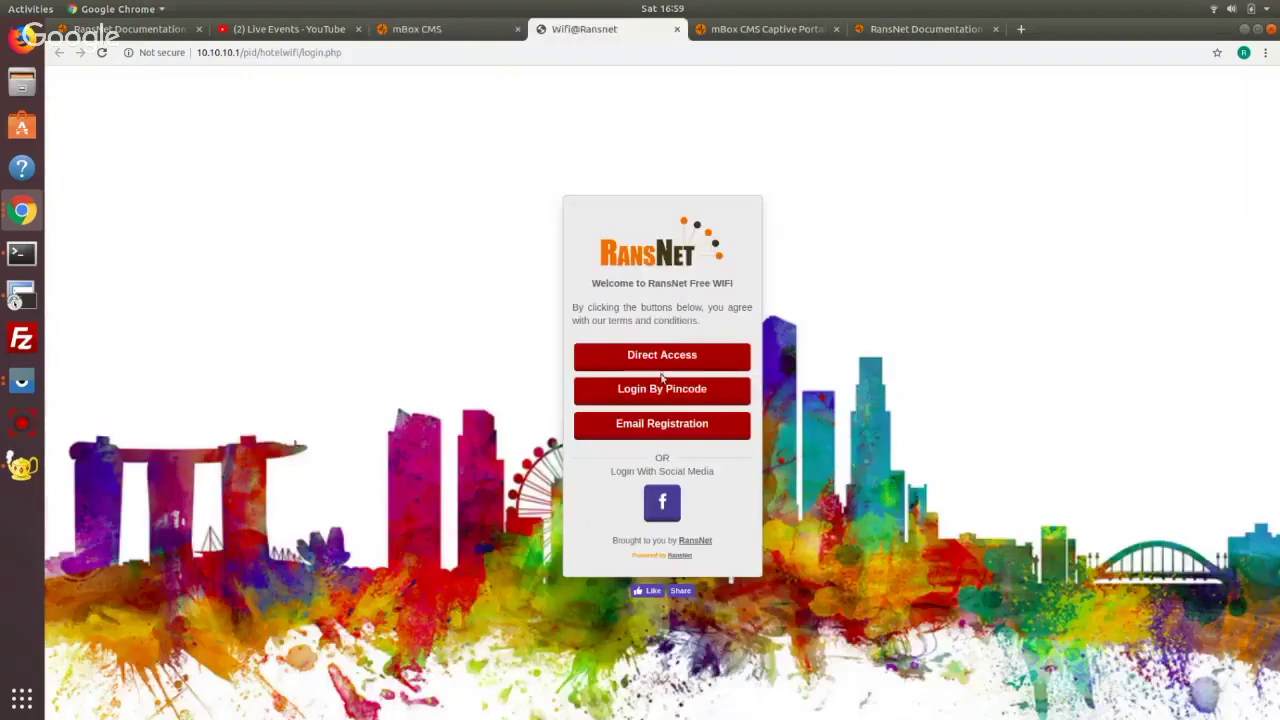
click(480, 32)
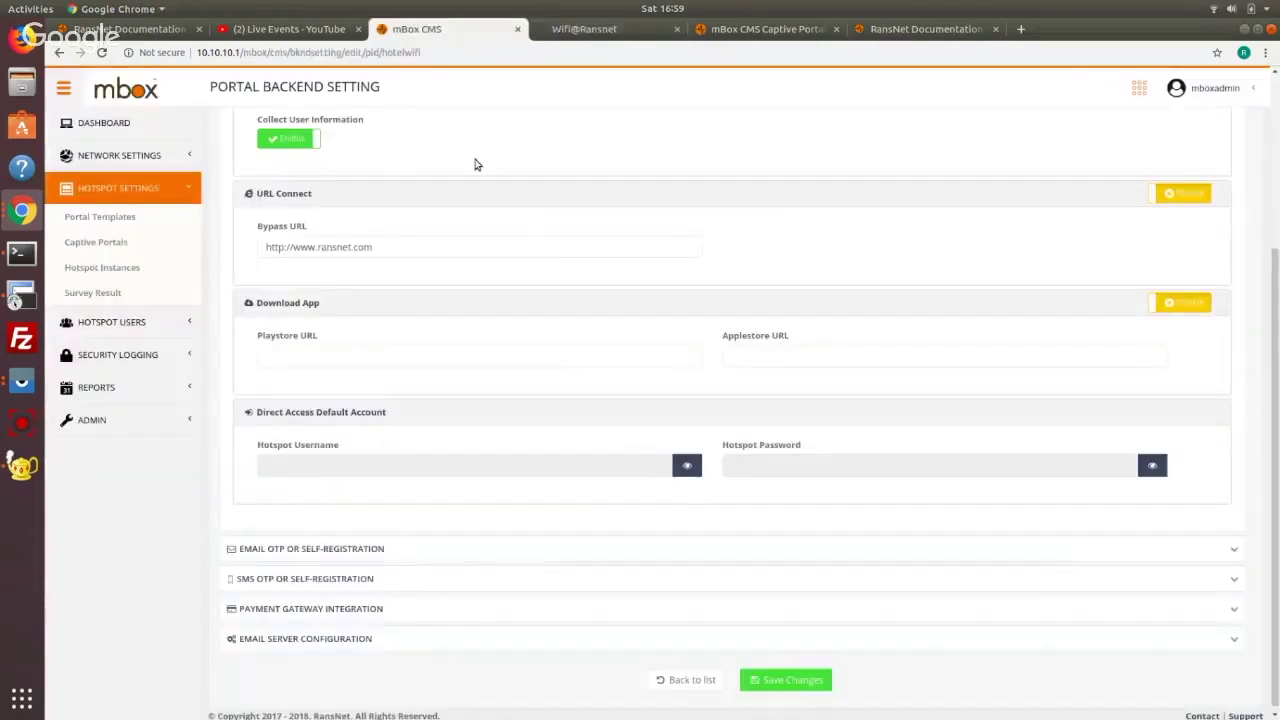
scroll(1183, 235, up, 3)
scroll(777, 614, down, 5)
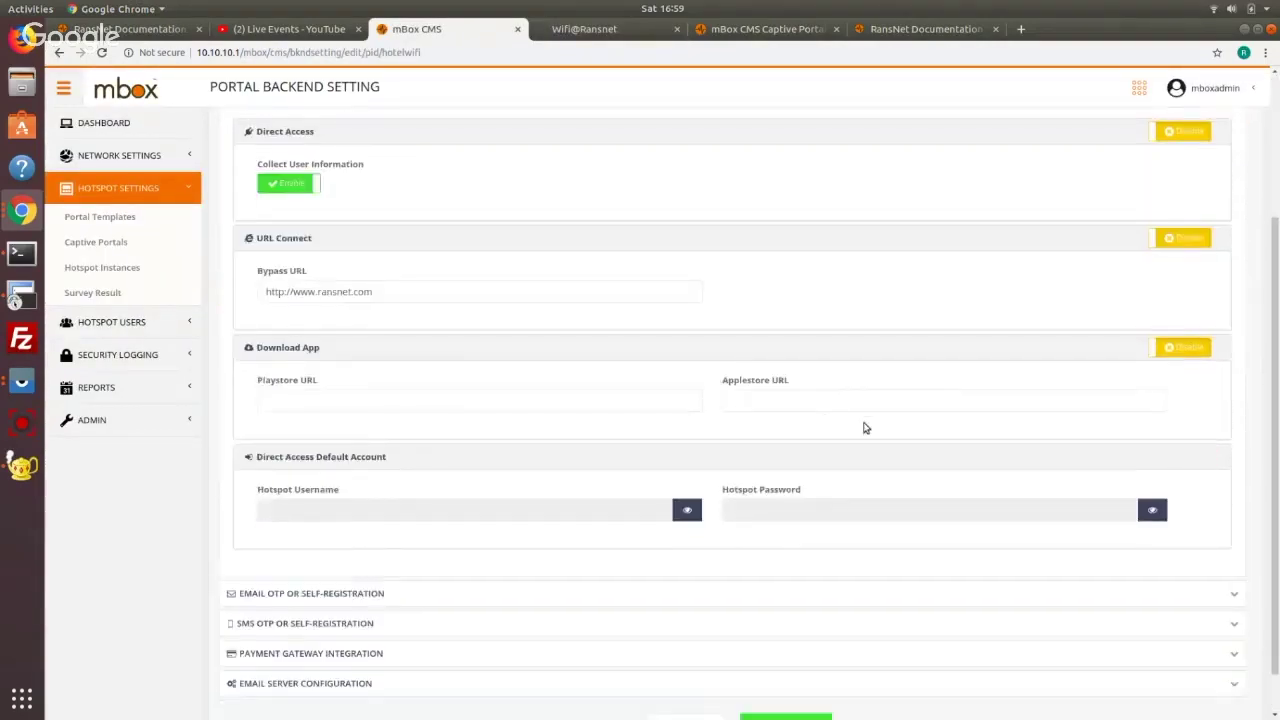
click(777, 673)
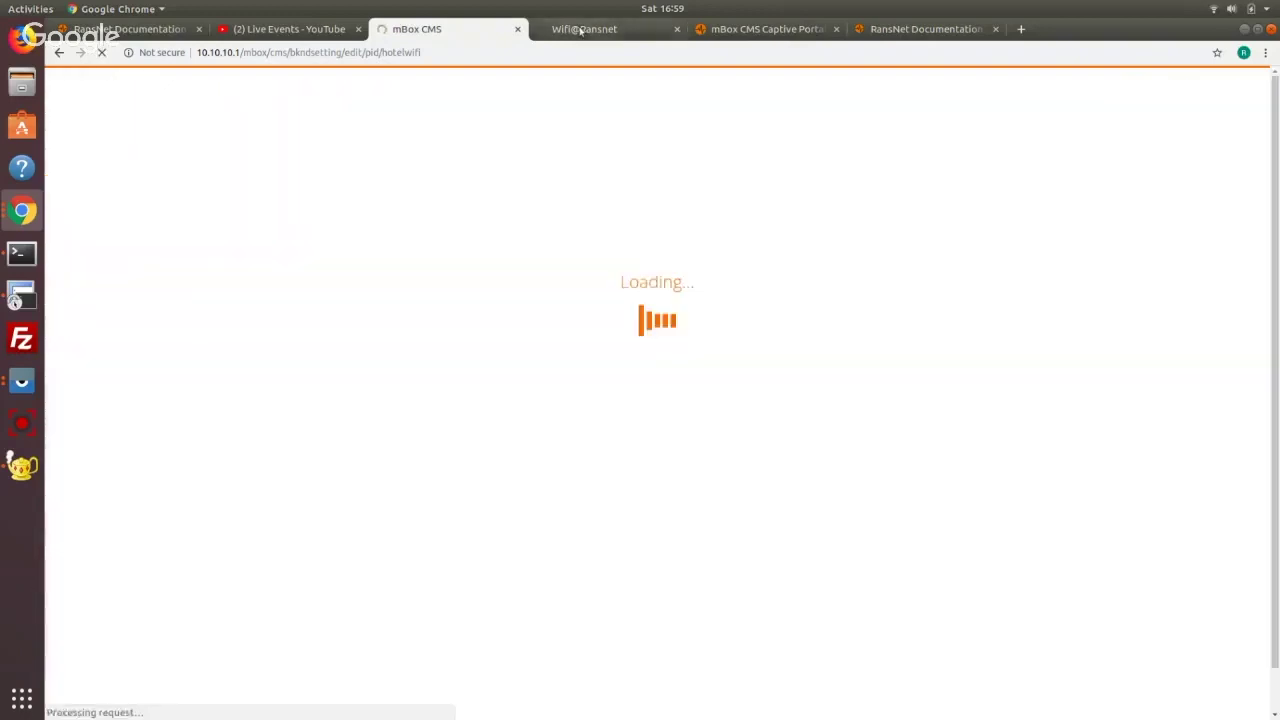
Reload the hotelwifi login page to check the change and try its sign-up form
click(581, 31)
click(102, 52)
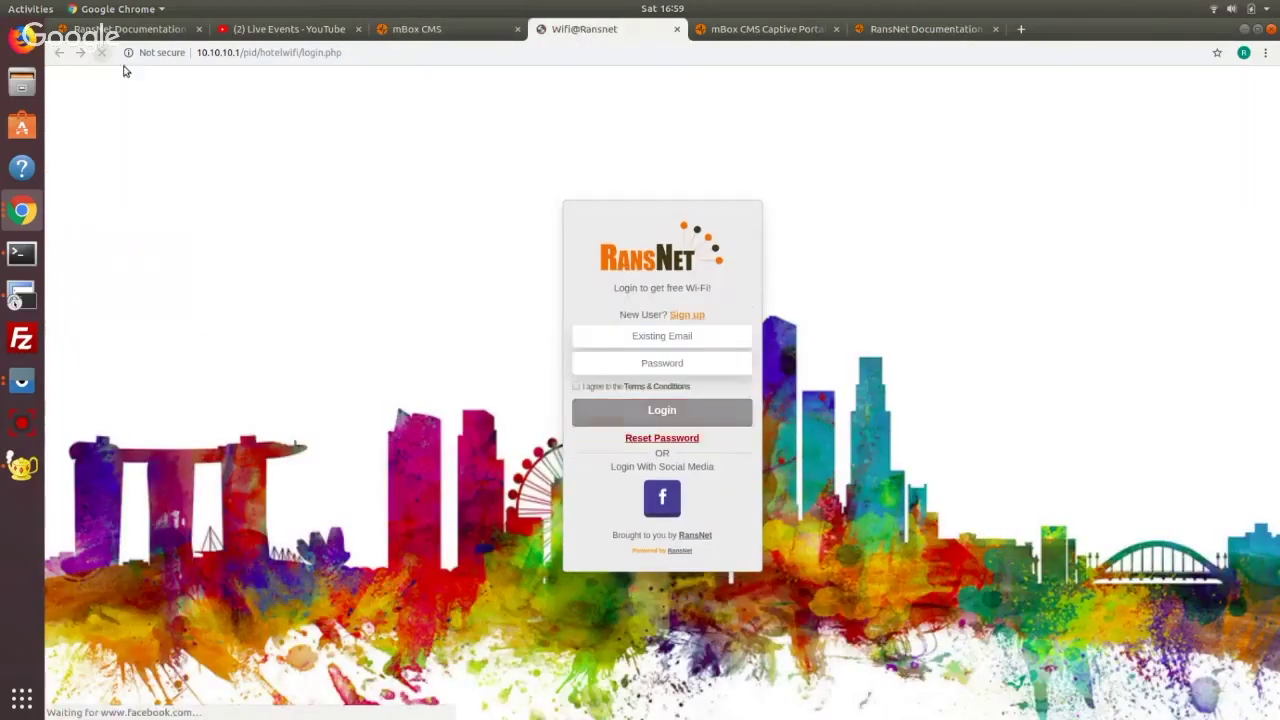
click(686, 314)
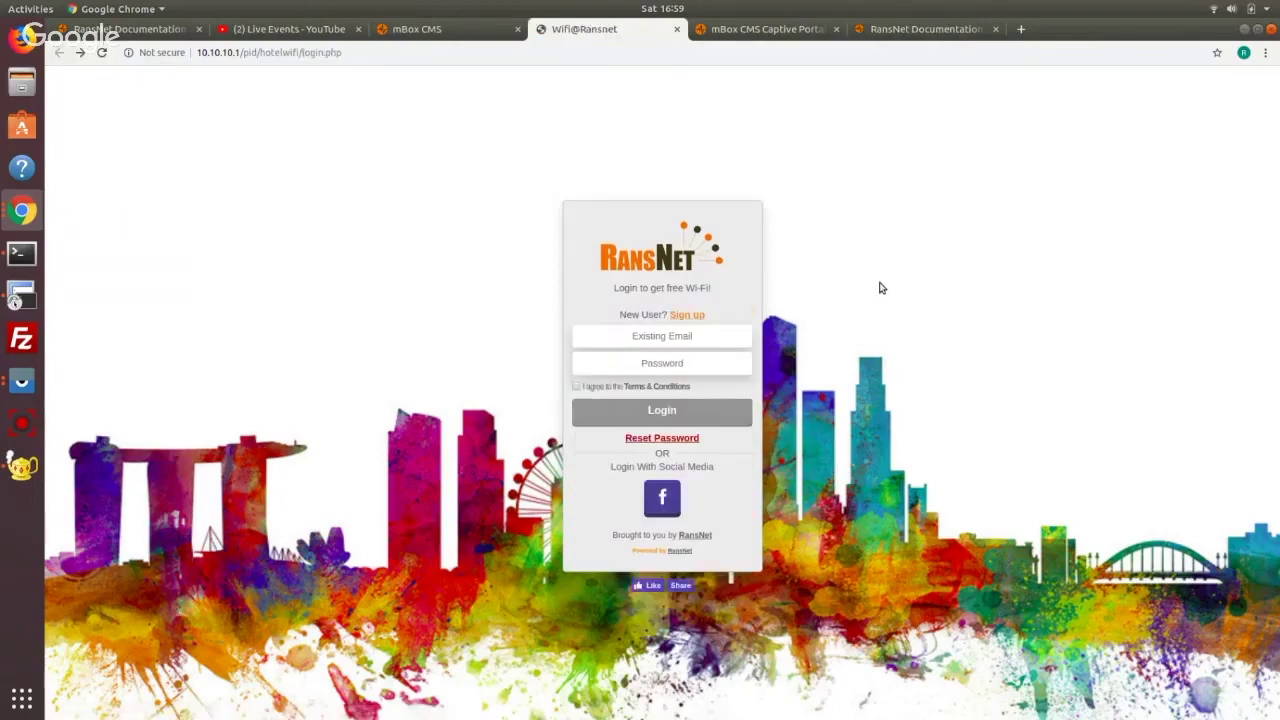
click(463, 27)
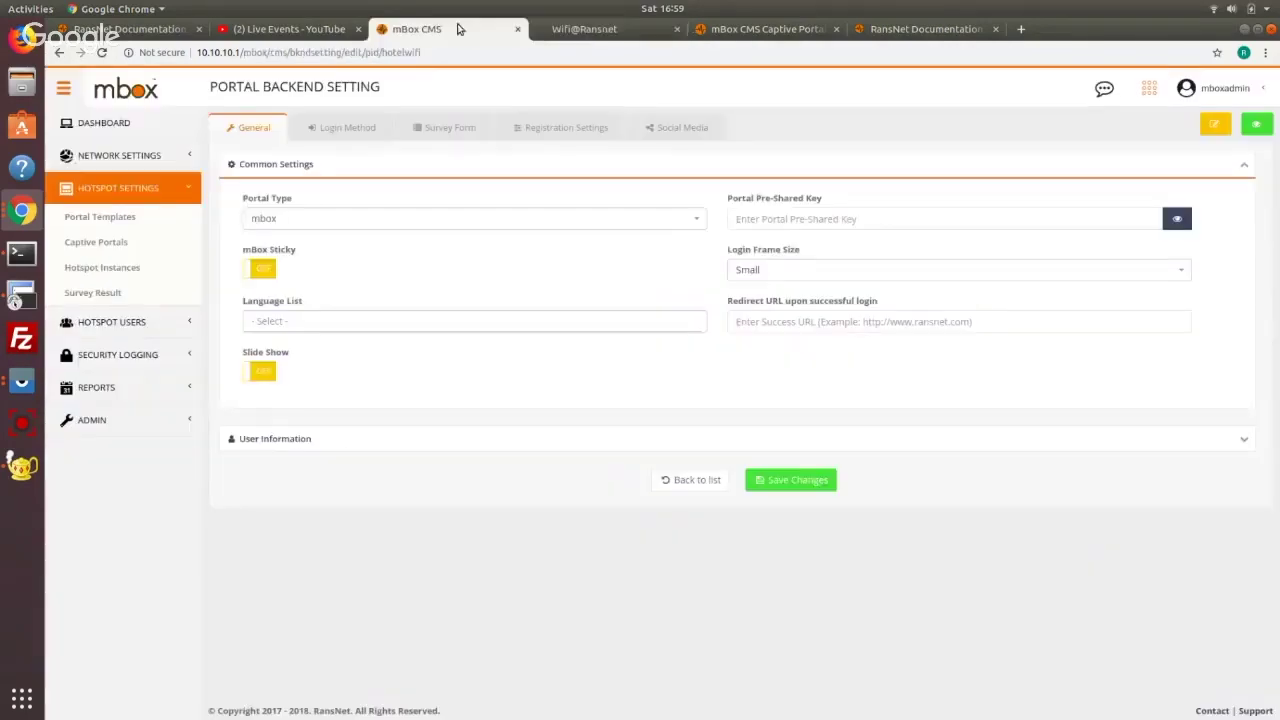
Glance at the Social Media login settings, including Instagram, then return to the captive portals list
click(362, 127)
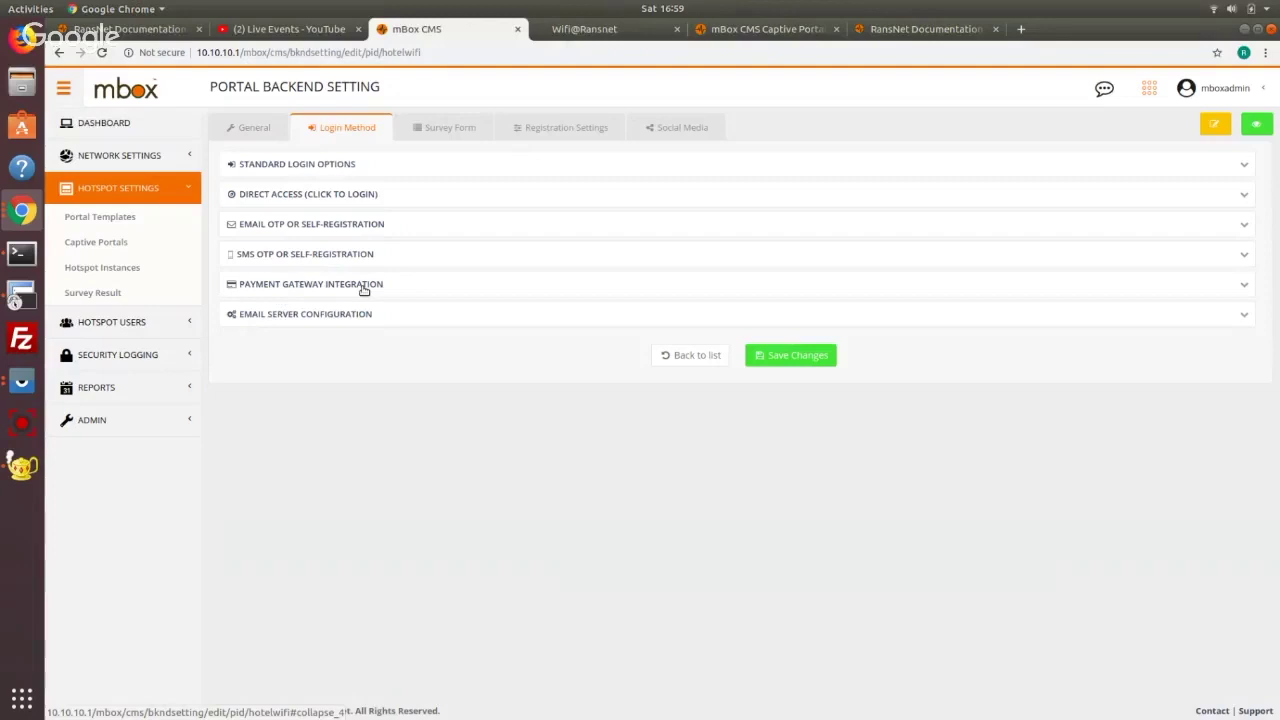
click(682, 127)
click(271, 195)
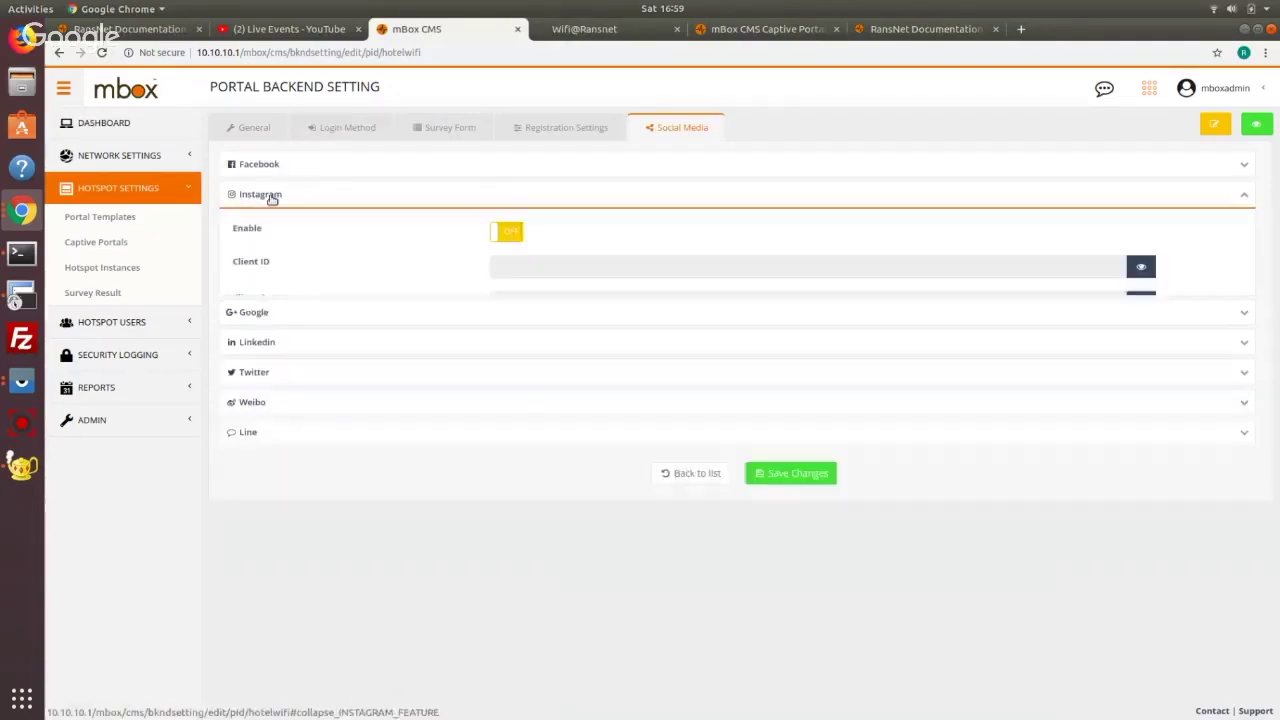
click(271, 197)
click(703, 388)
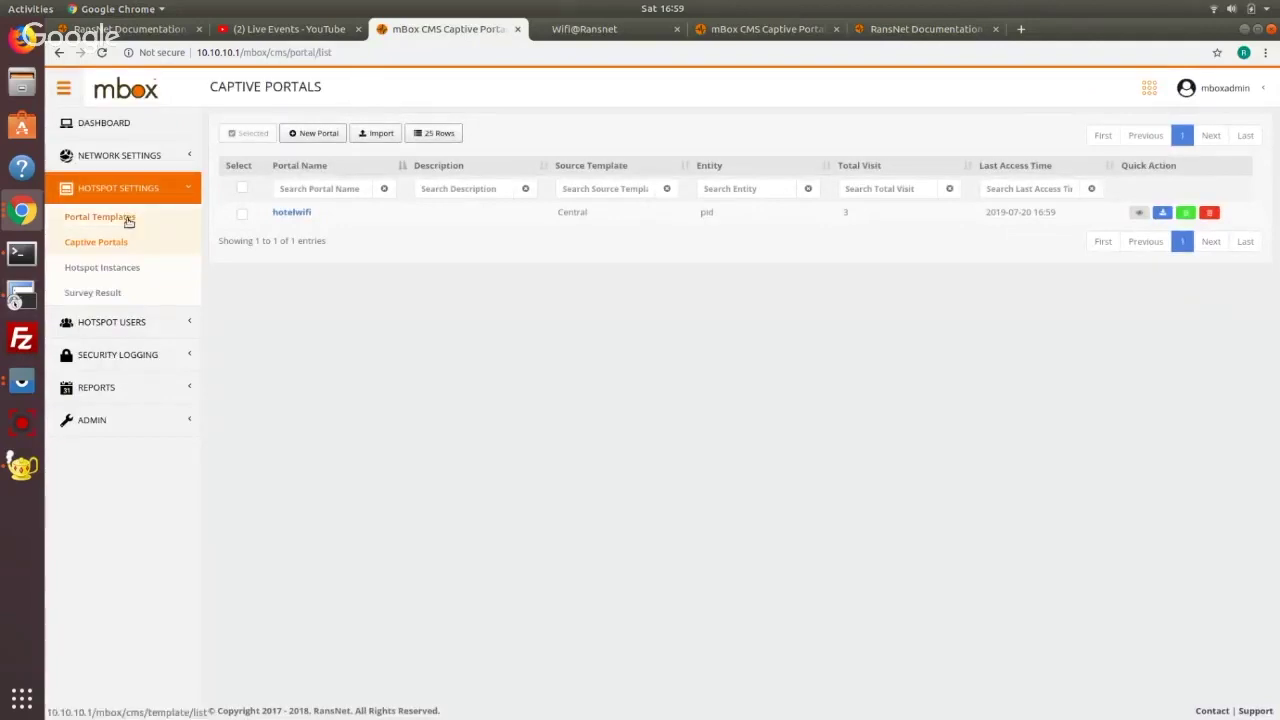
Check the phone's mboxstatus page in Vysor, then close the mirror to reveal Captive Portals
click(23, 382)
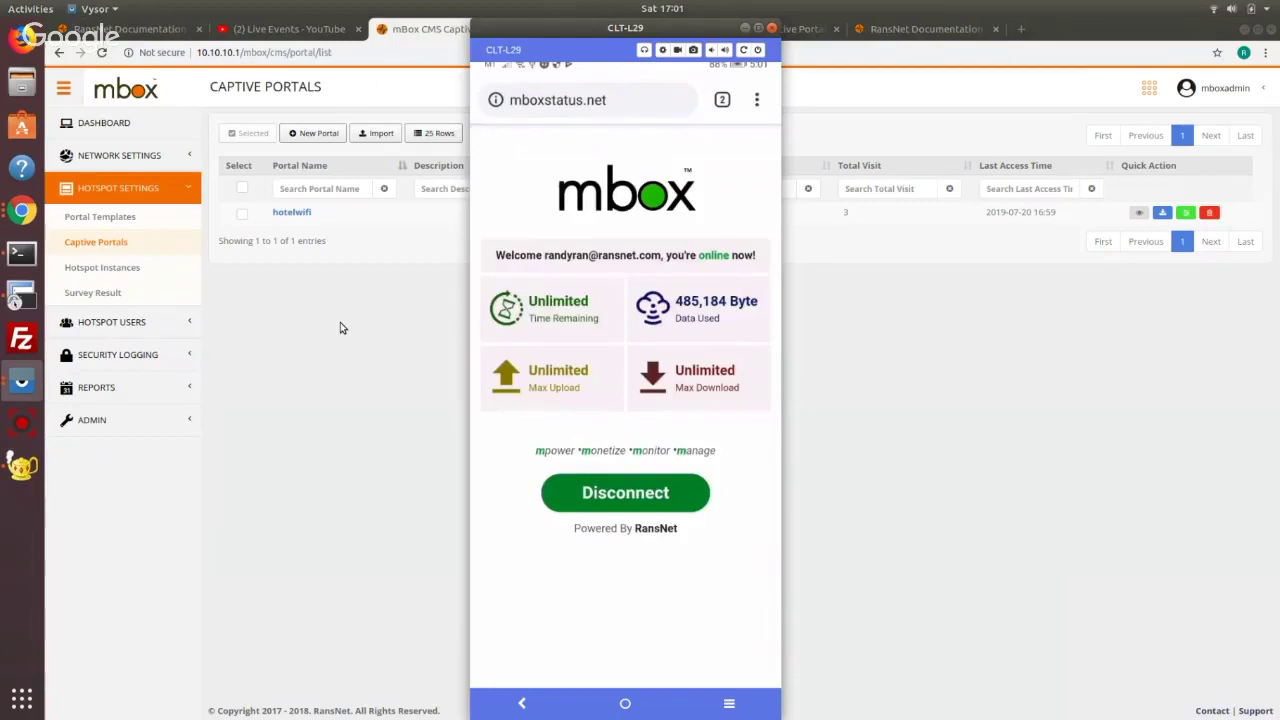
click(340, 328)
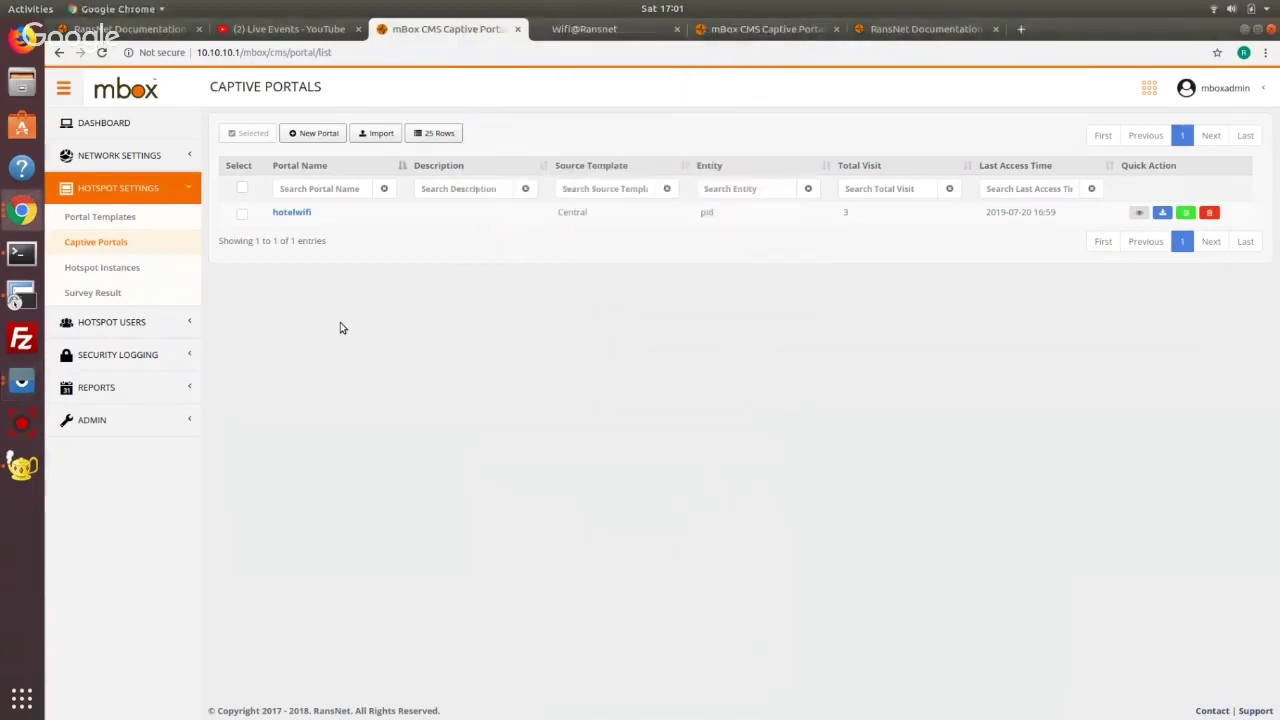
Browse Network Settings: Interfaces, Static Routes, Firewall Rules, then General Settings with the name servers
click(118, 155)
click(110, 188)
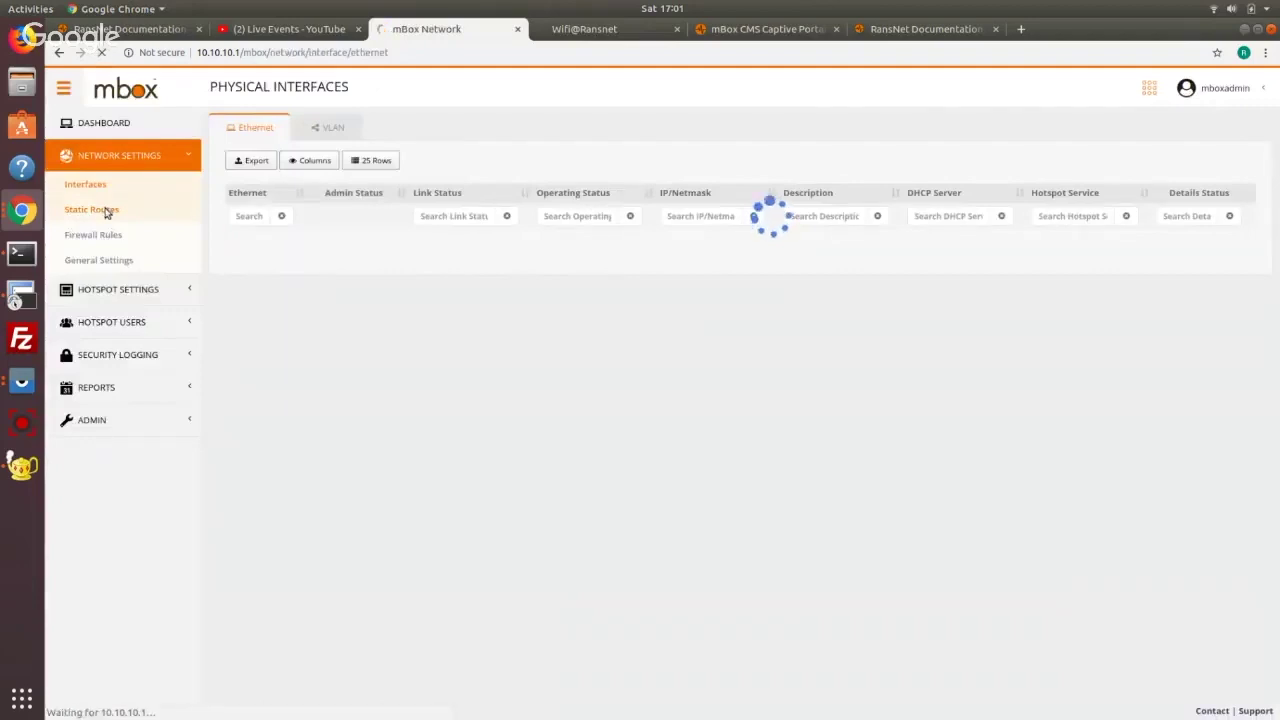
click(92, 210)
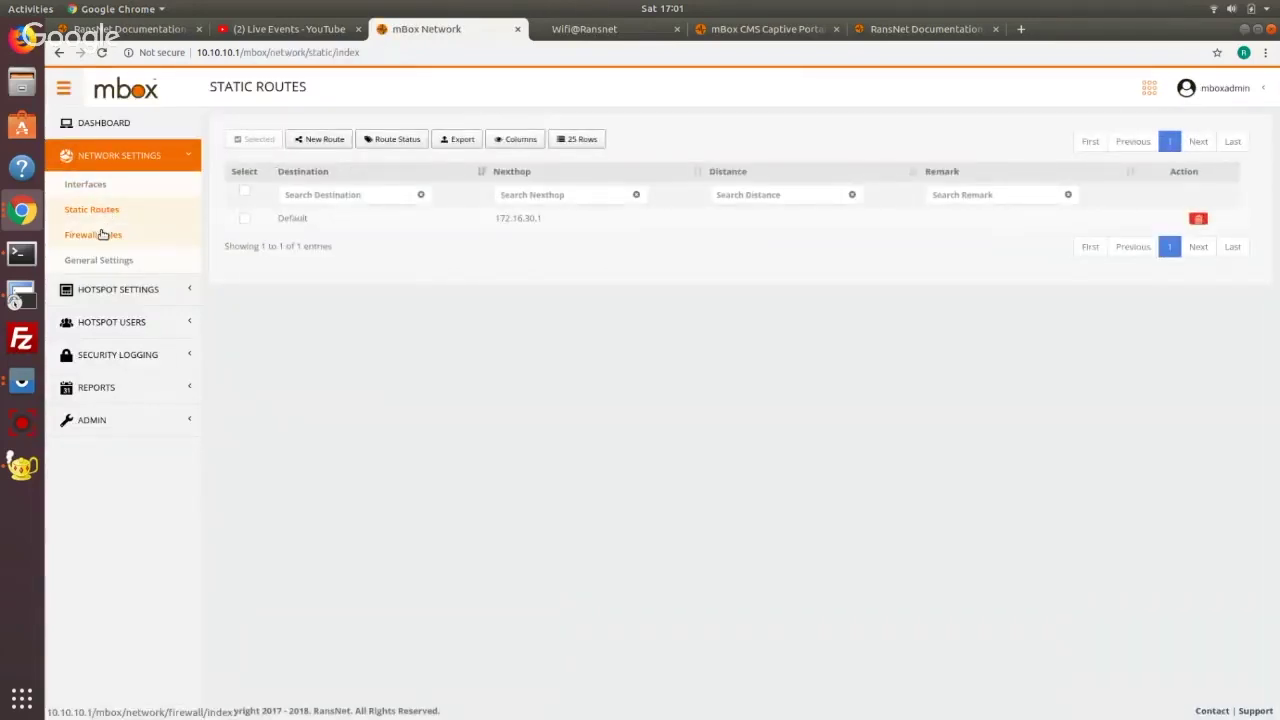
click(102, 234)
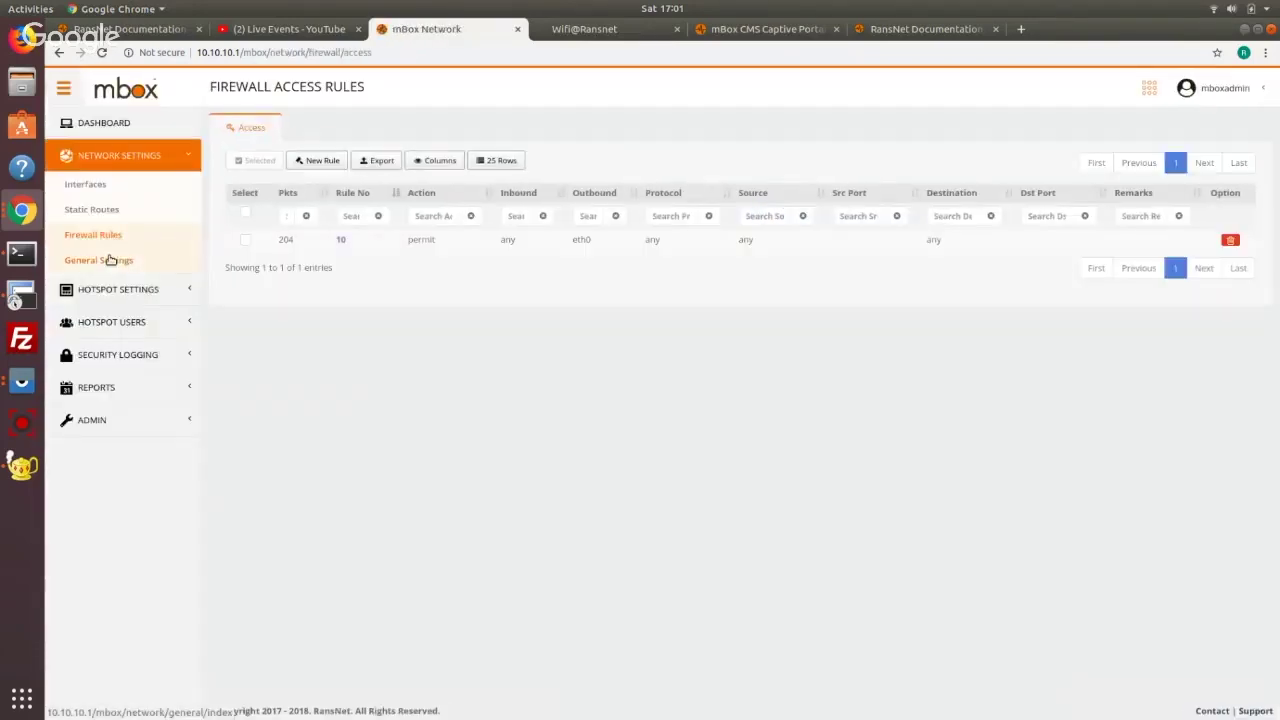
click(110, 260)
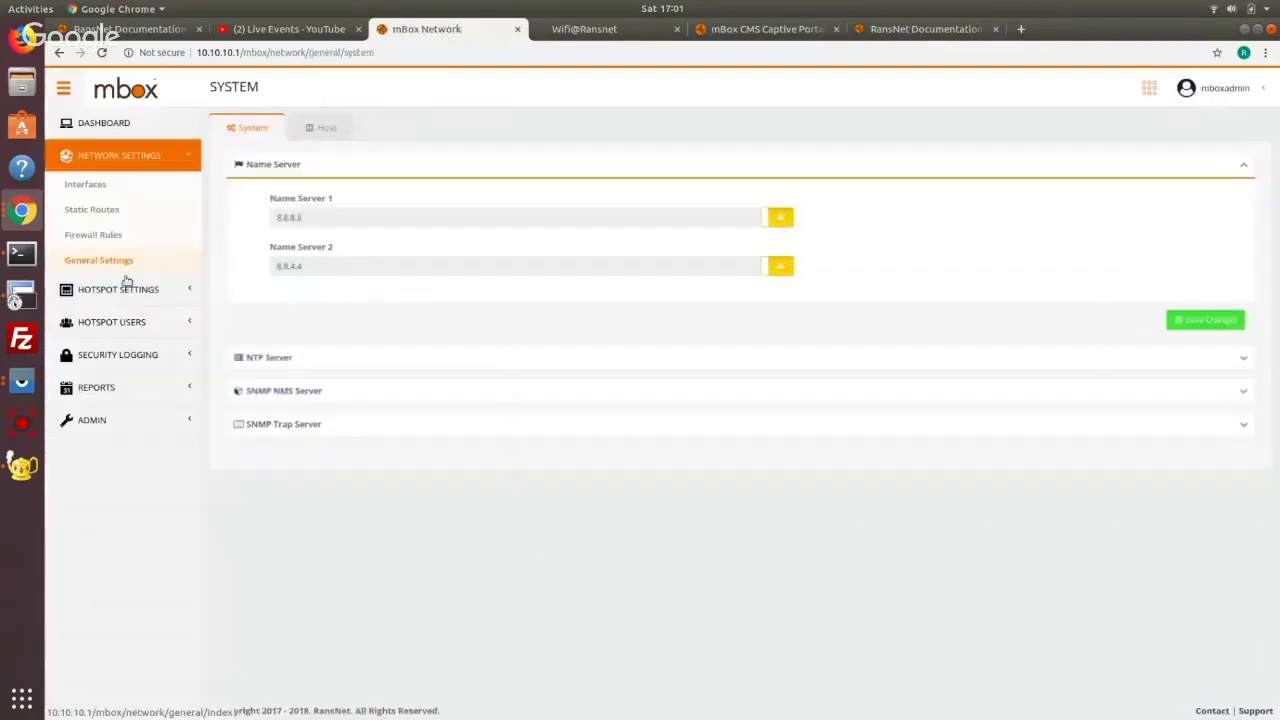
click(116, 285)
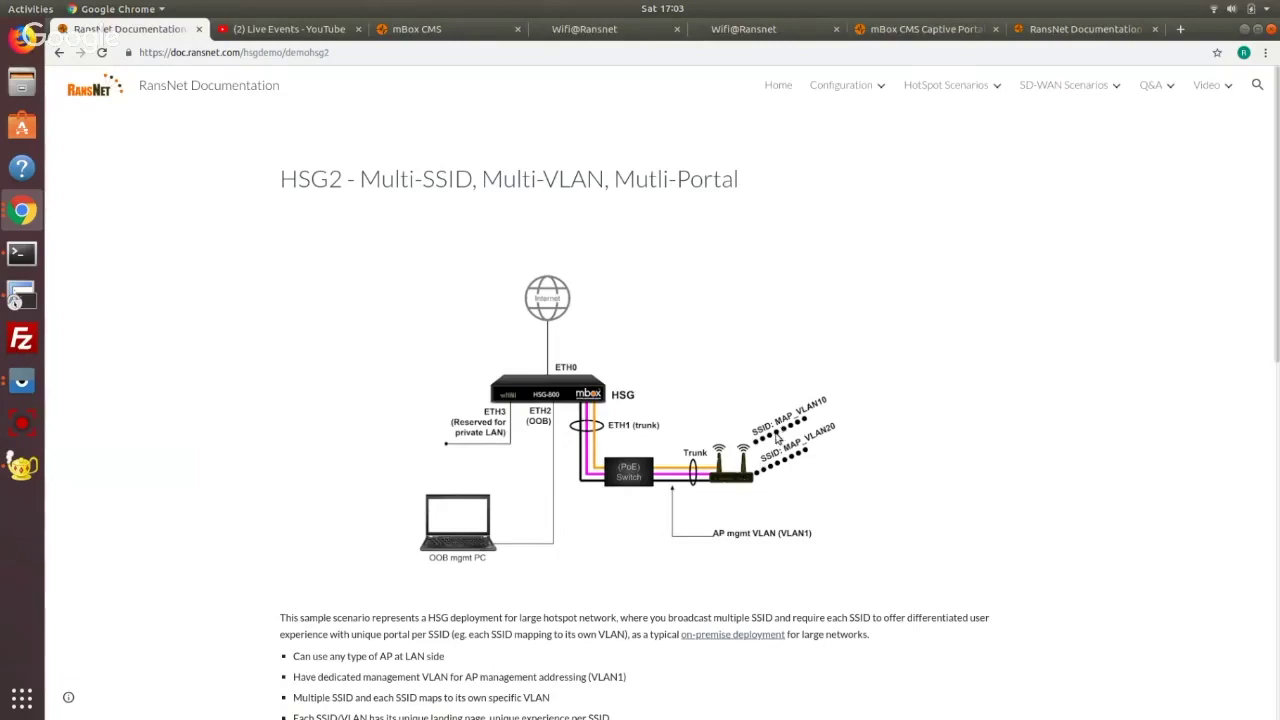
Enable eth1's DHCP server, confirm disabling its hotspot service, and go back to the interfaces list
click(418, 29)
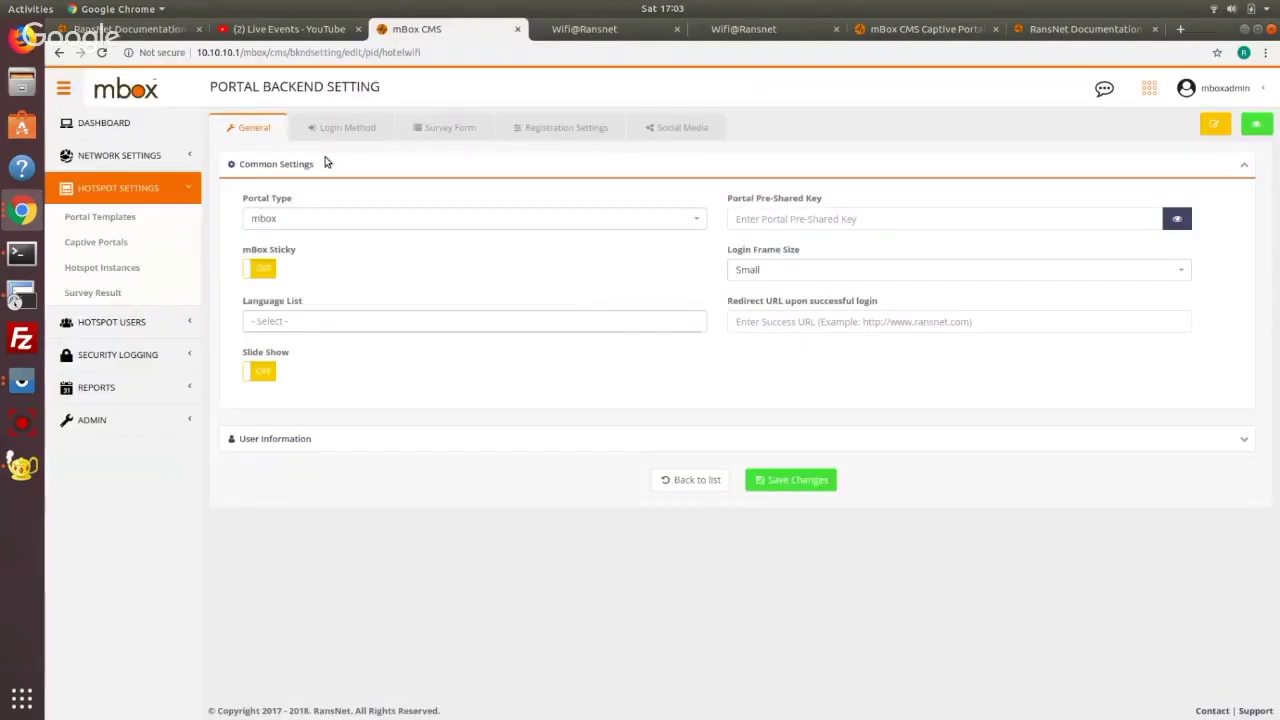
click(130, 155)
click(70, 184)
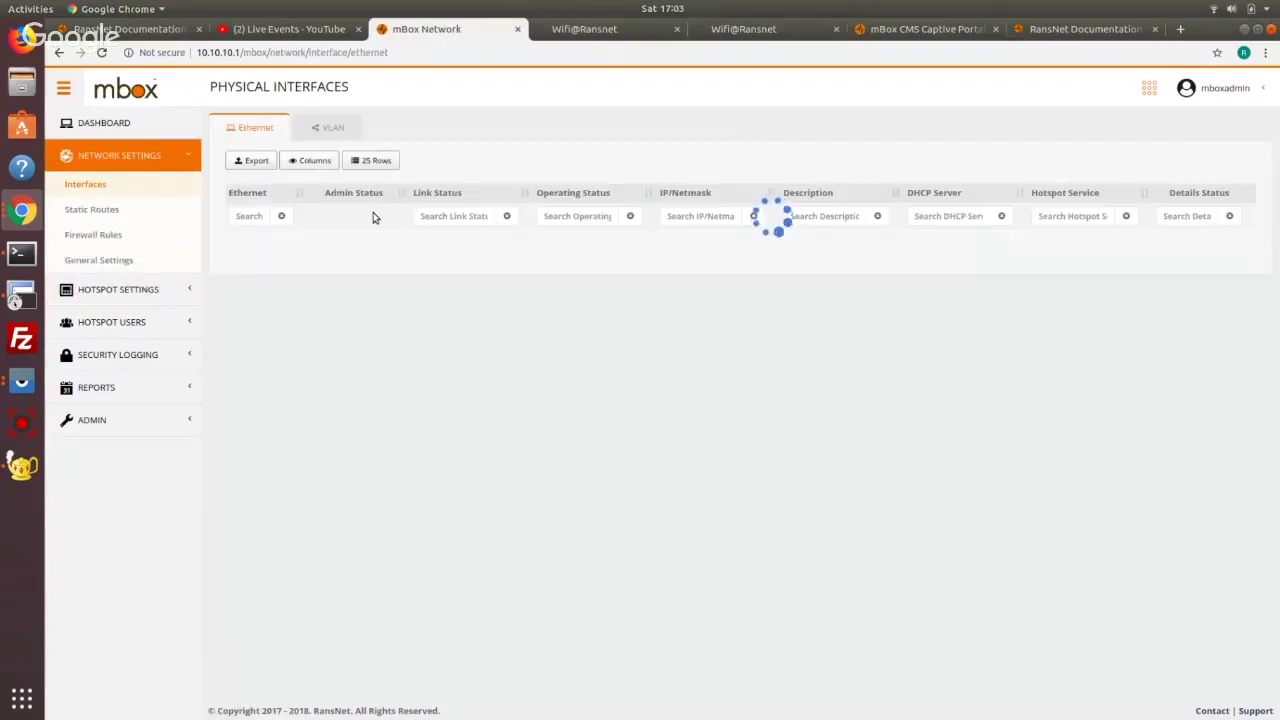
click(240, 262)
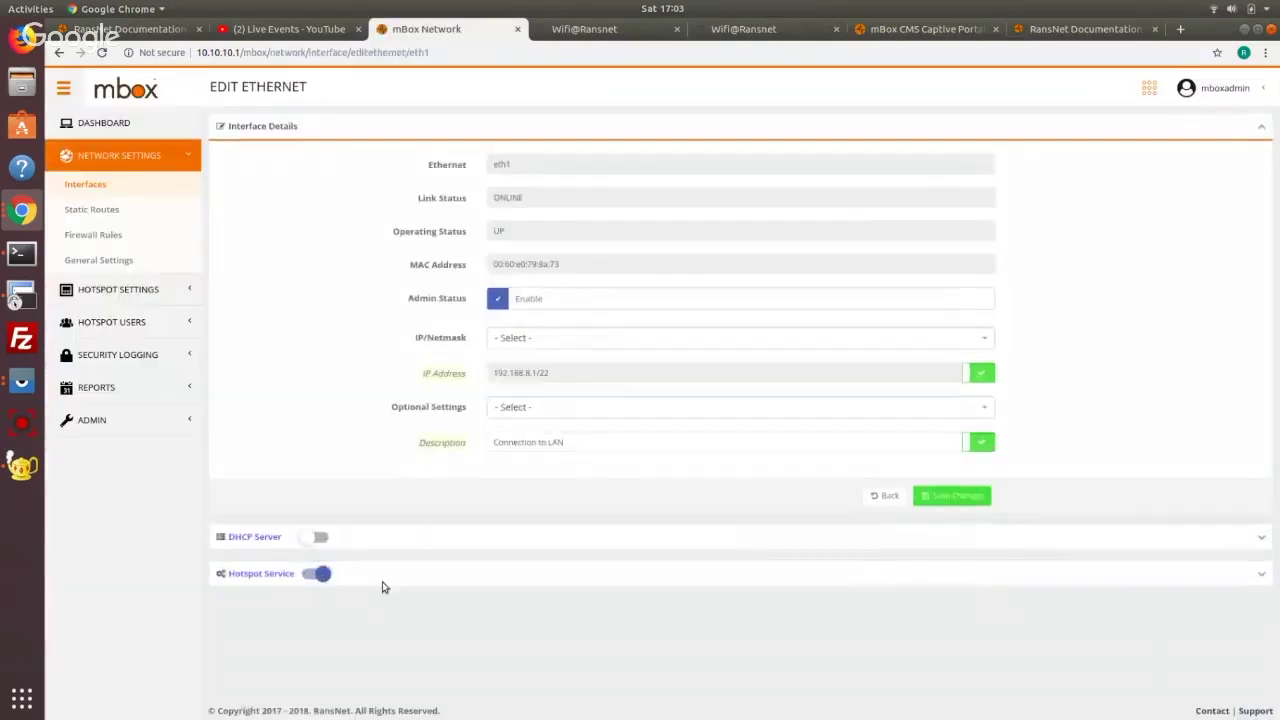
click(319, 538)
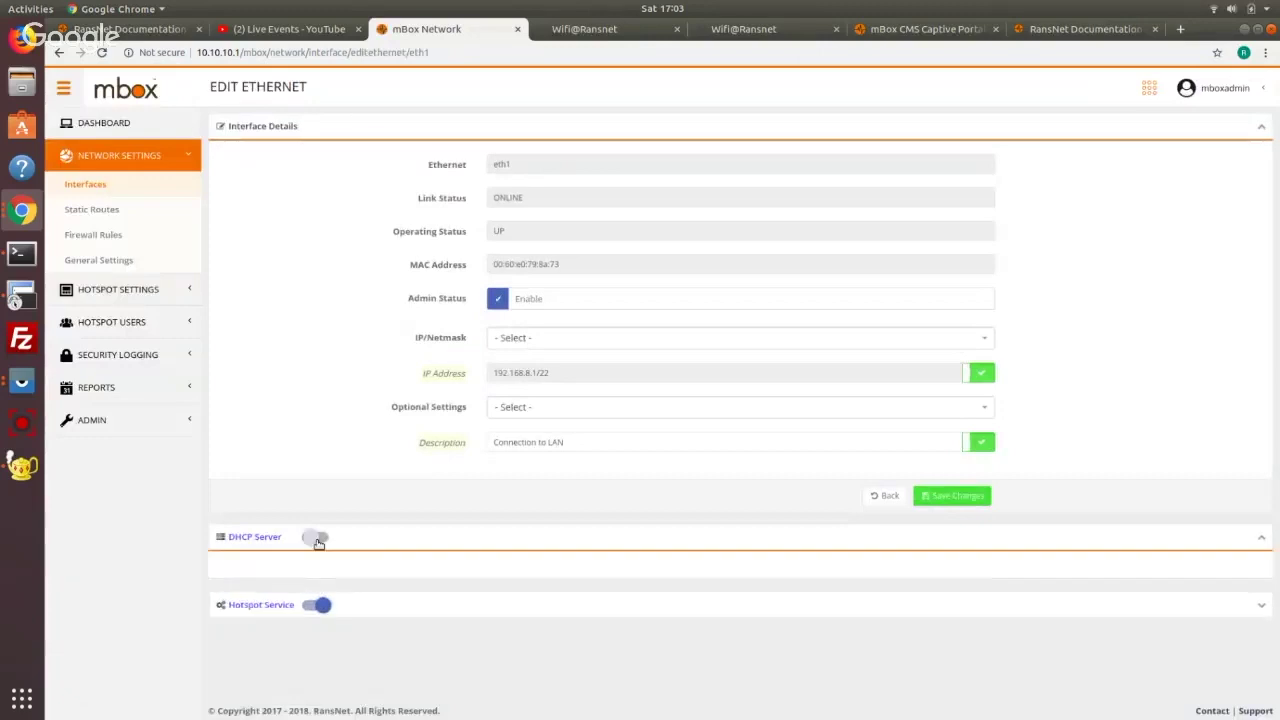
click(822, 472)
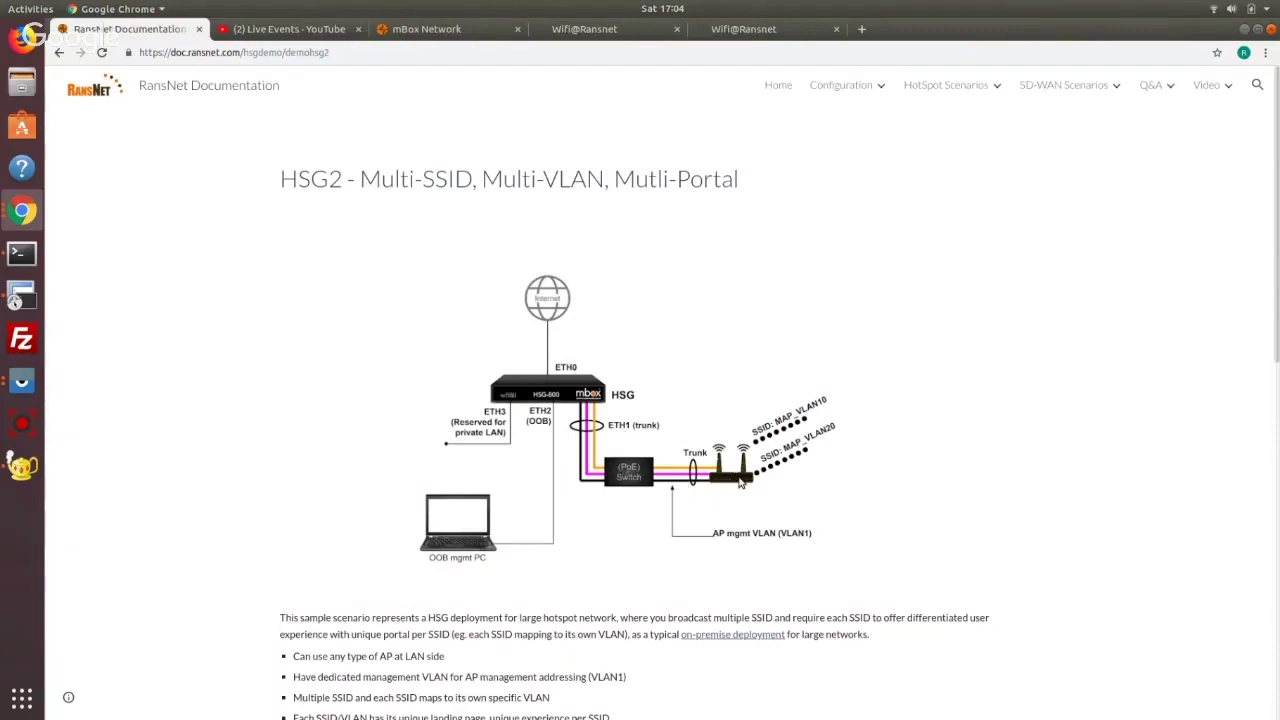
click(455, 33)
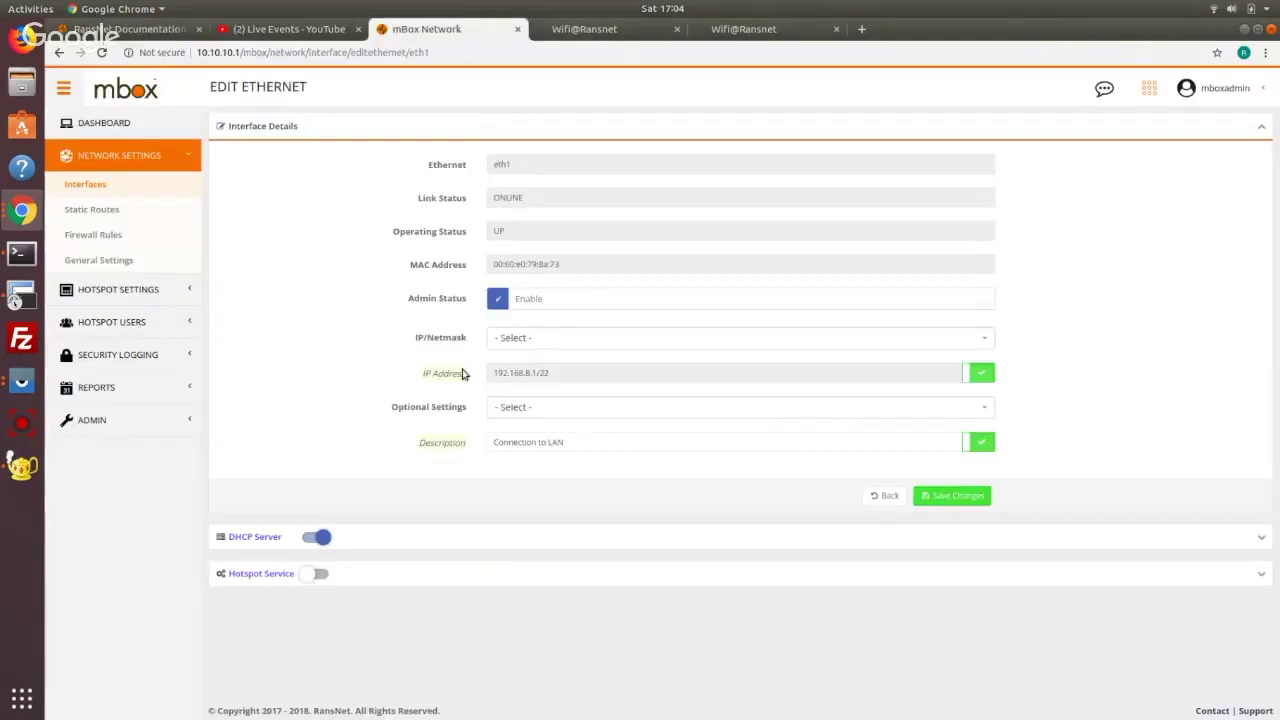
click(879, 498)
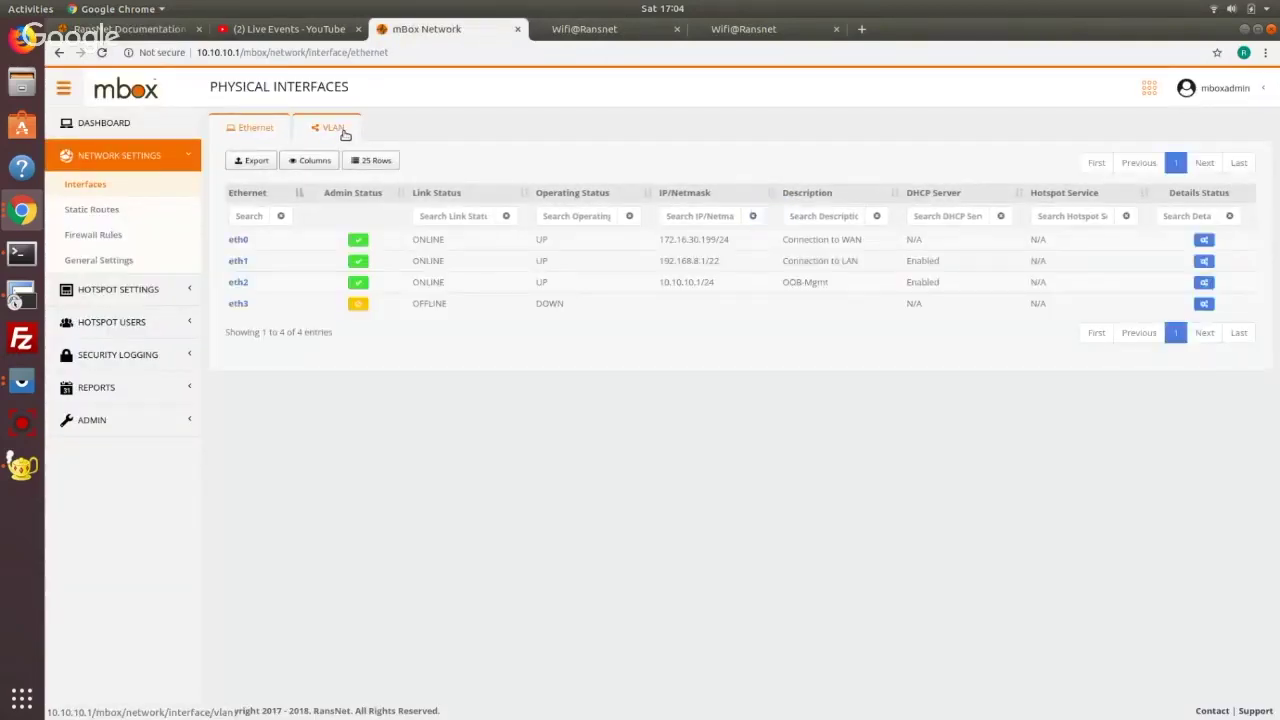
Start a new VLAN with ID 10 on physical interface eth1
click(333, 128)
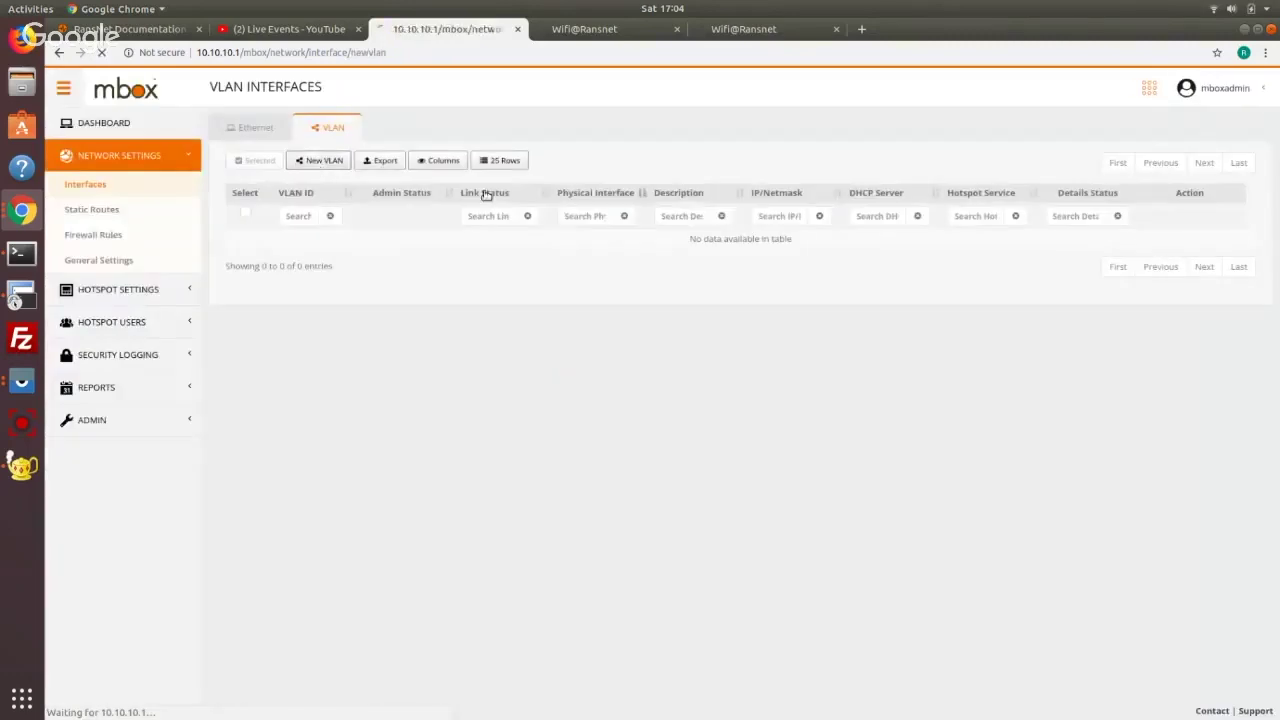
click(318, 160)
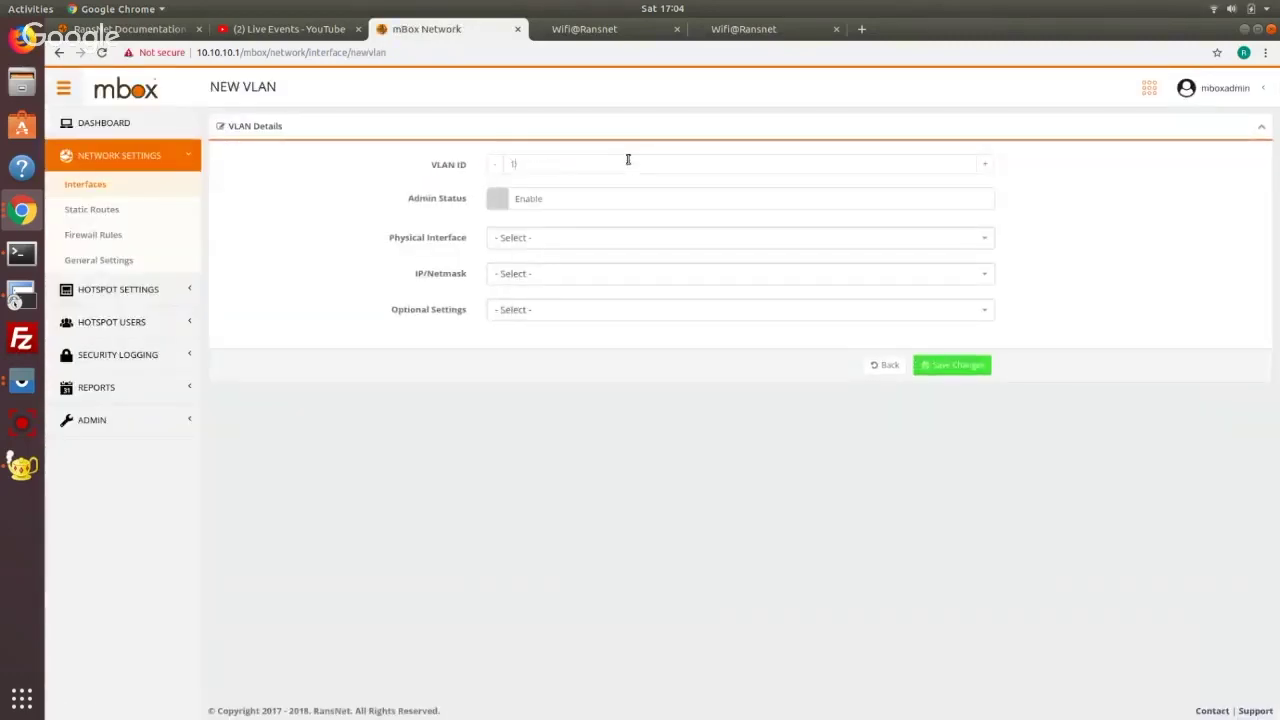
click(150, 29)
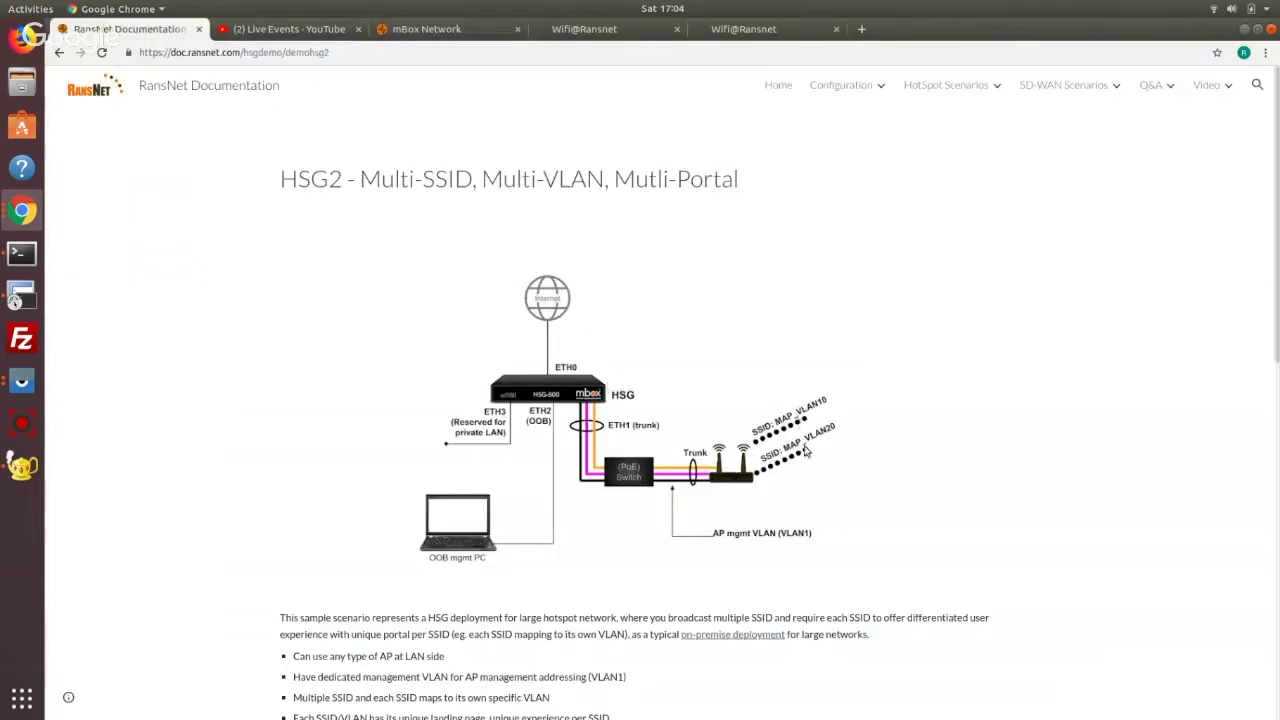
click(461, 29)
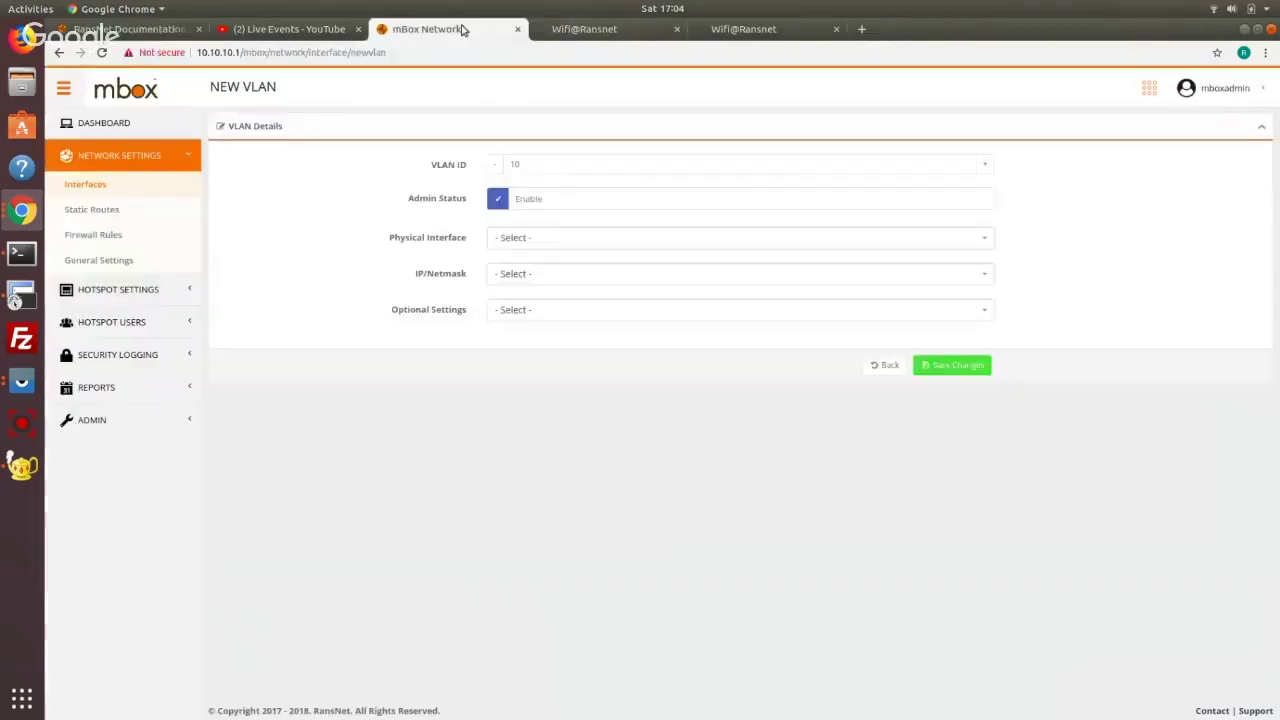
click(550, 239)
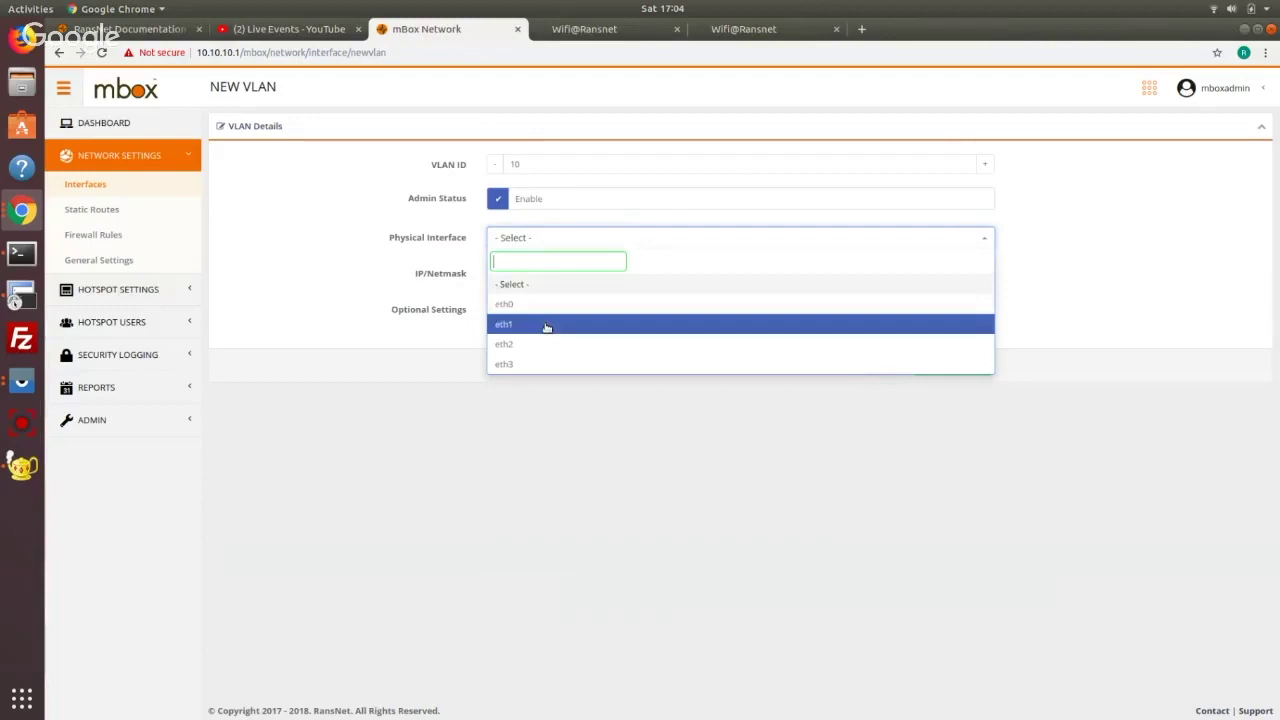
click(547, 326)
Give VLAN 10 the static IP address 172.16.0.1/16 and save it
click(138, 29)
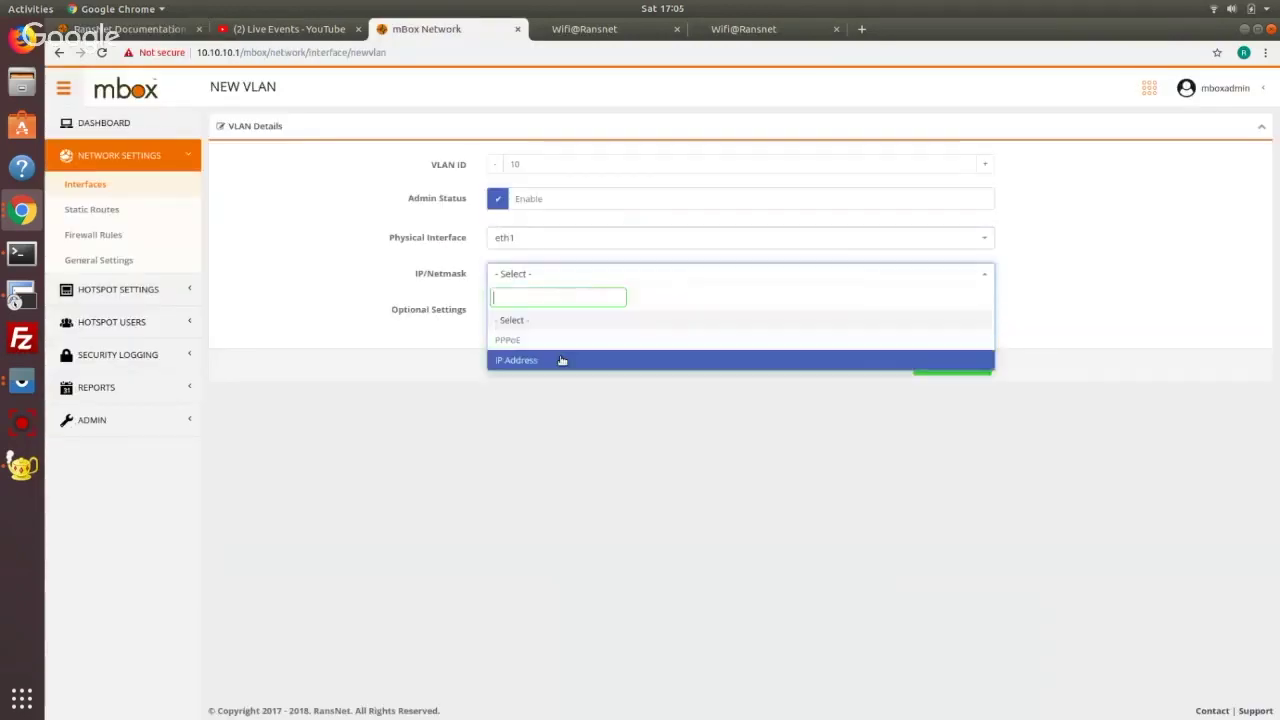
click(563, 360)
click(575, 313)
text(172.16.0.)
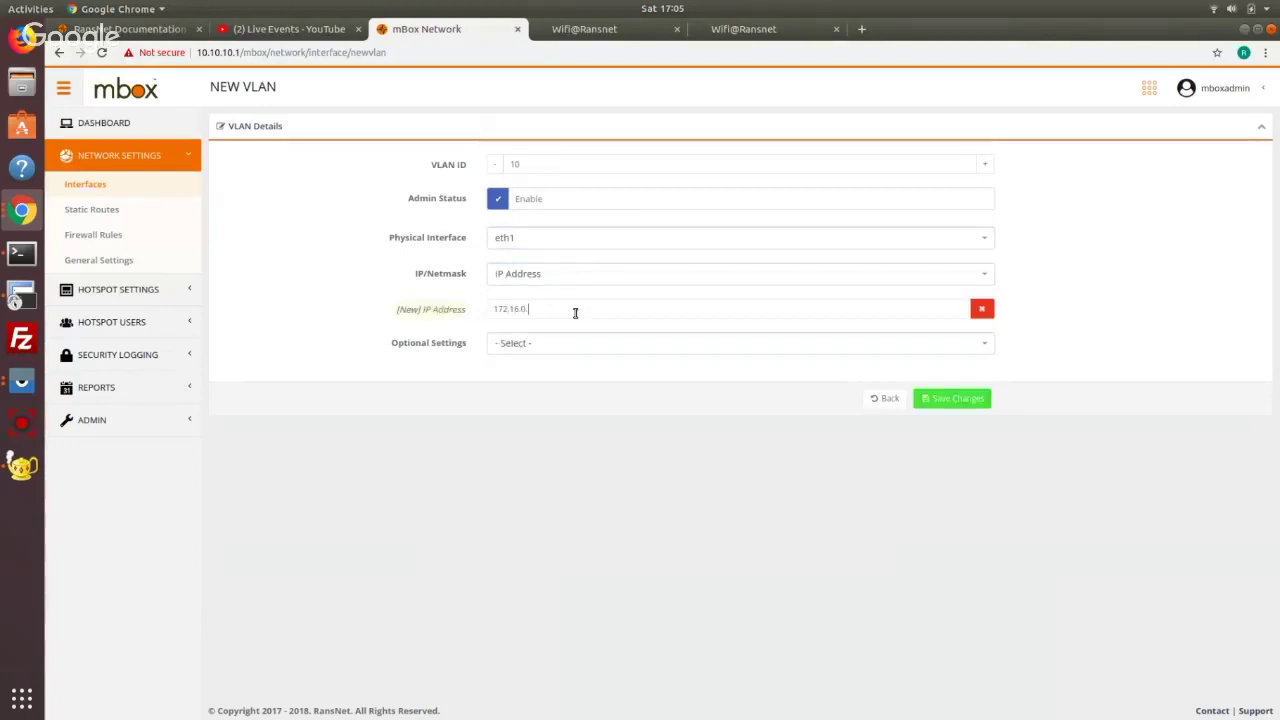
text(1/16)
click(964, 404)
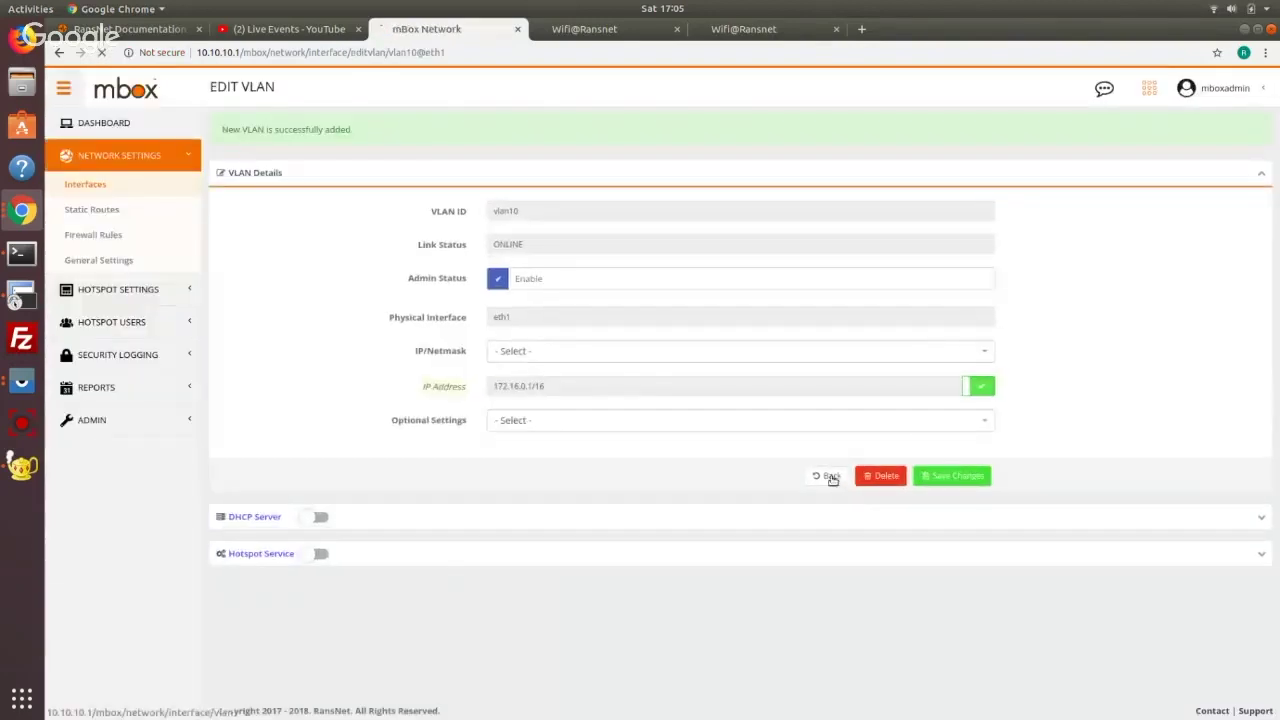
click(829, 476)
Create VLAN ID 20 on eth1 with static IP 172.17.0.1/16 and save it
click(323, 160)
click(523, 273)
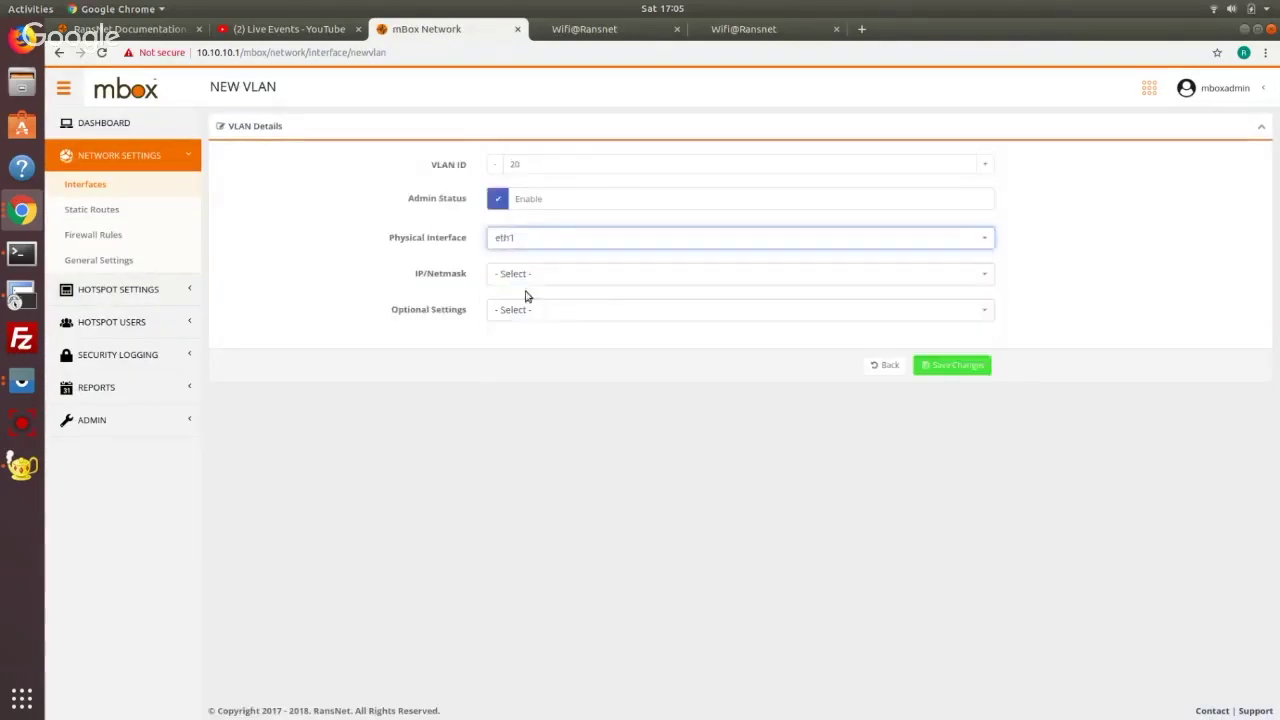
click(523, 294)
click(532, 309)
text(172.17.0.1/16)
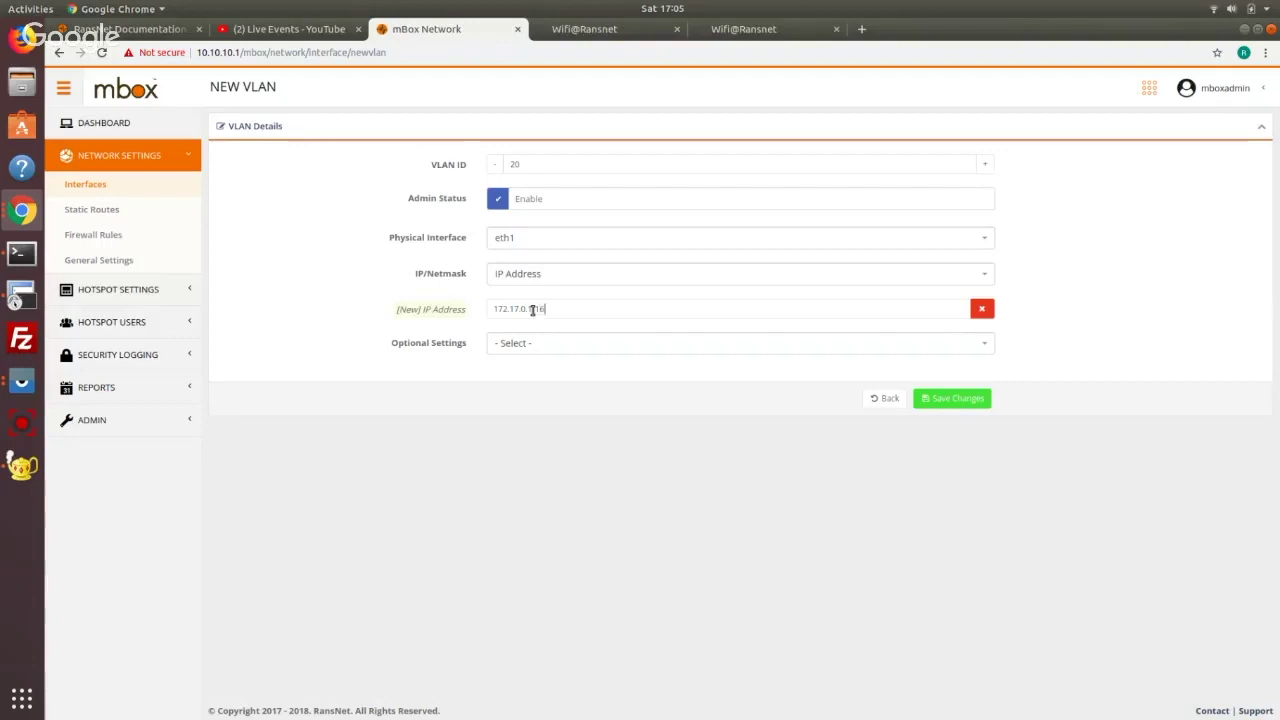
click(943, 405)
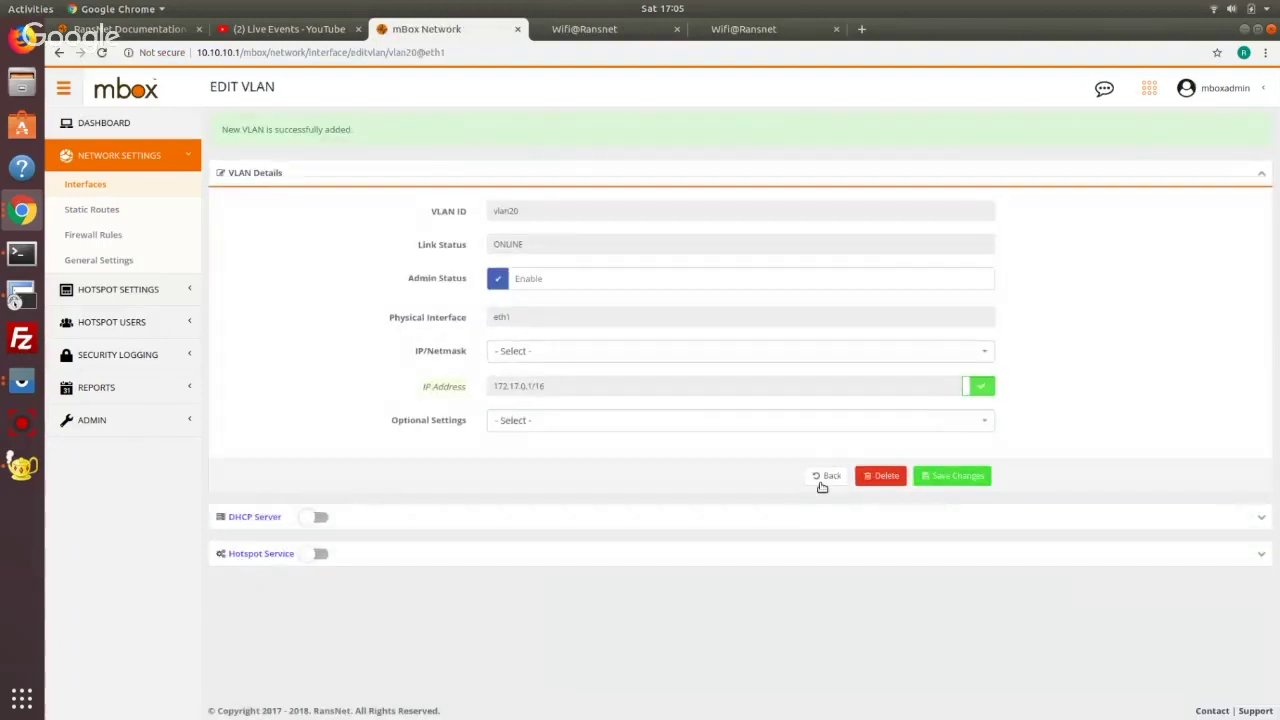
click(820, 478)
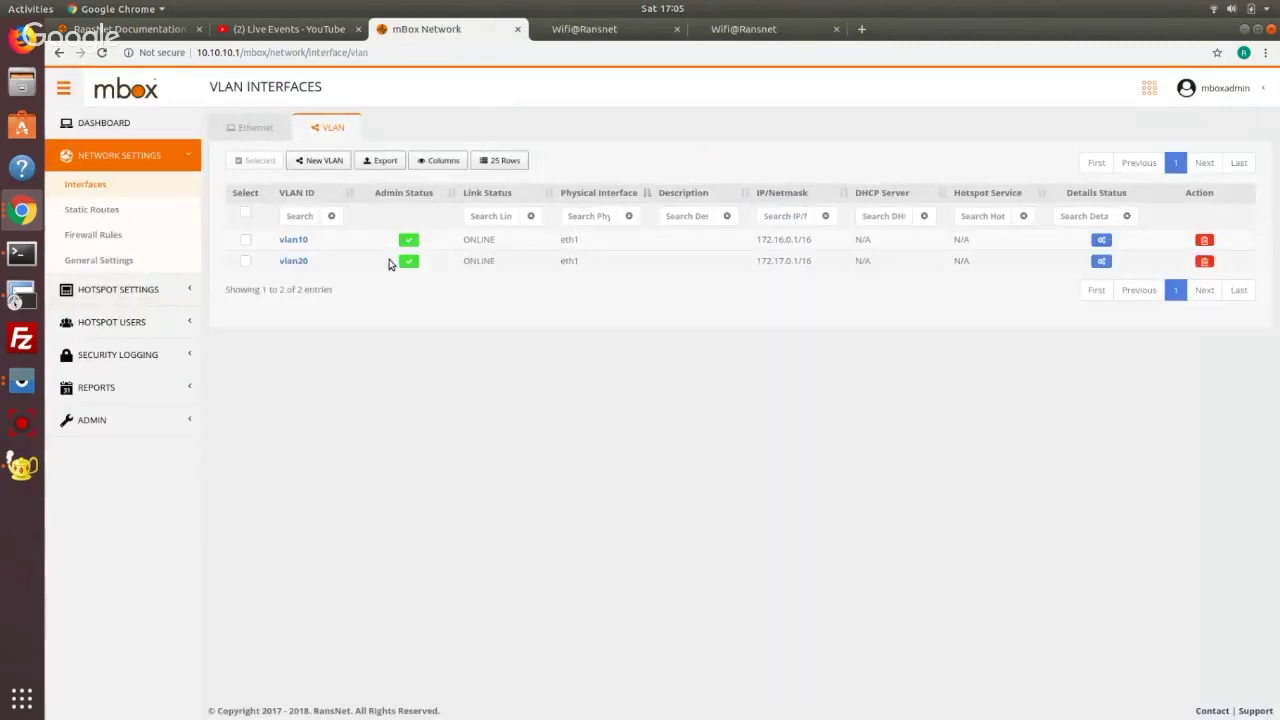
Turn on Hotspot Service for vlan10, enable its hotspot instance, and bring up the portal choices
click(294, 241)
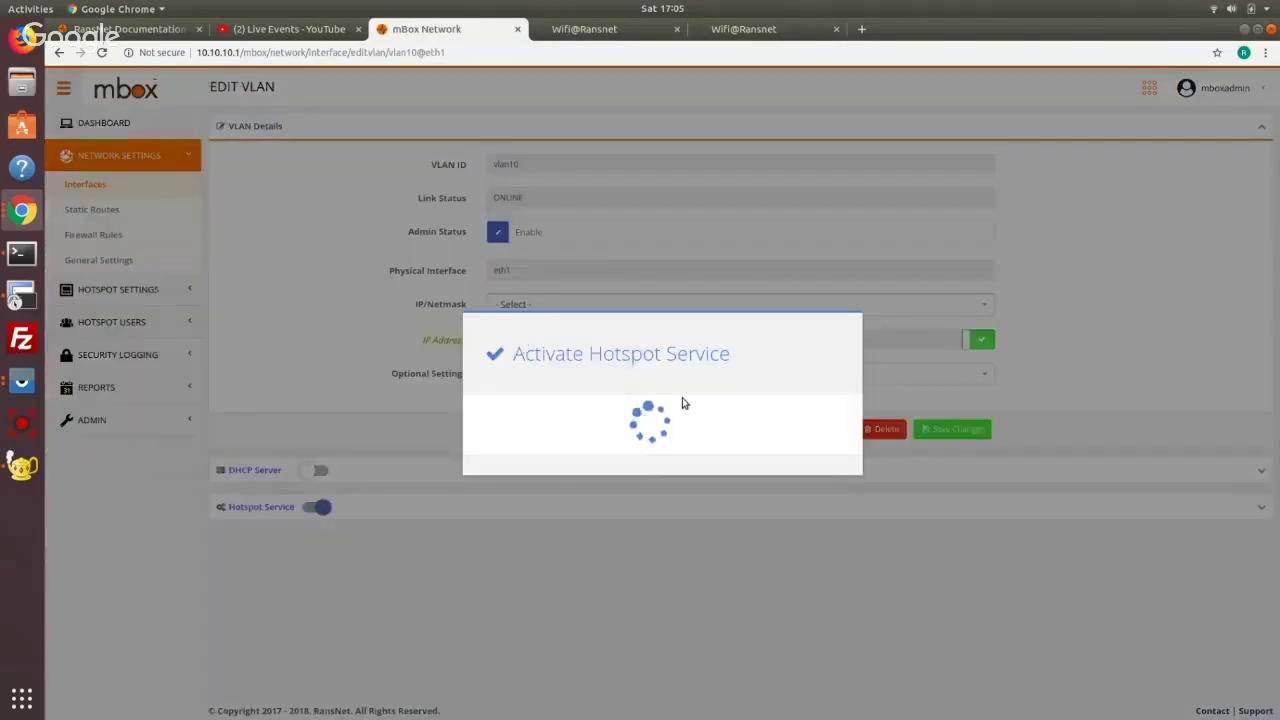
click(823, 464)
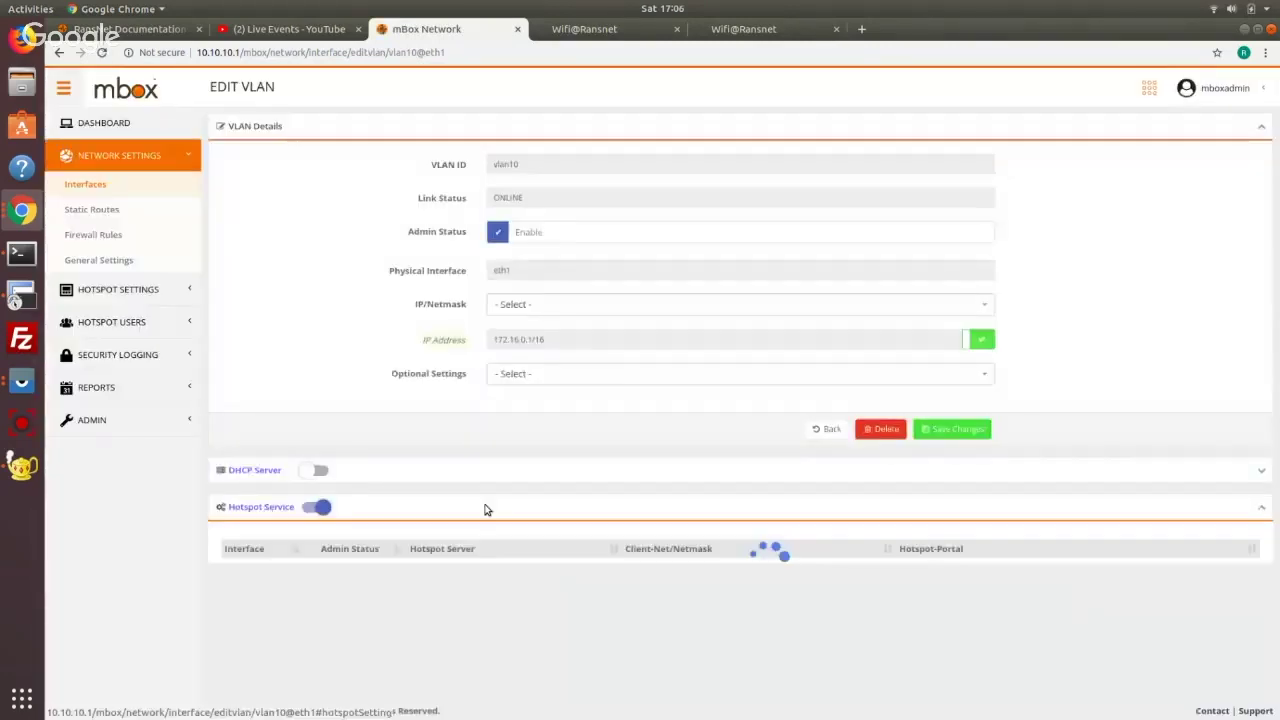
click(245, 569)
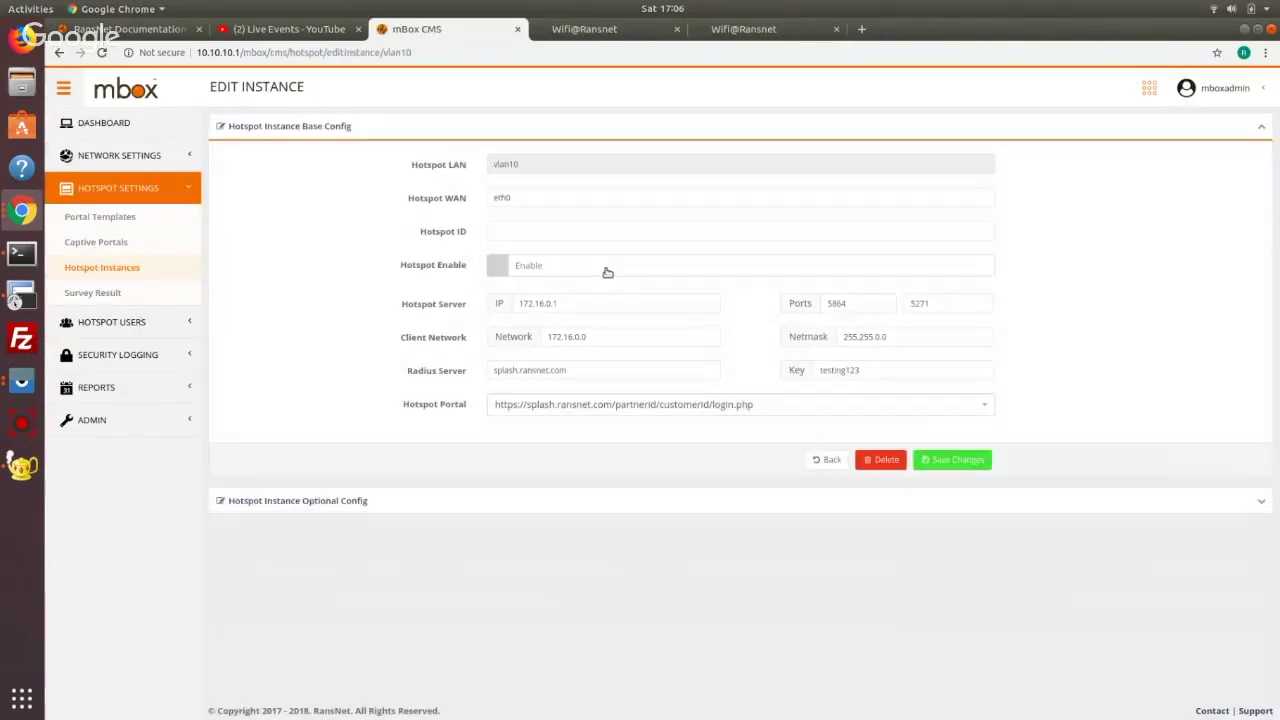
click(614, 408)
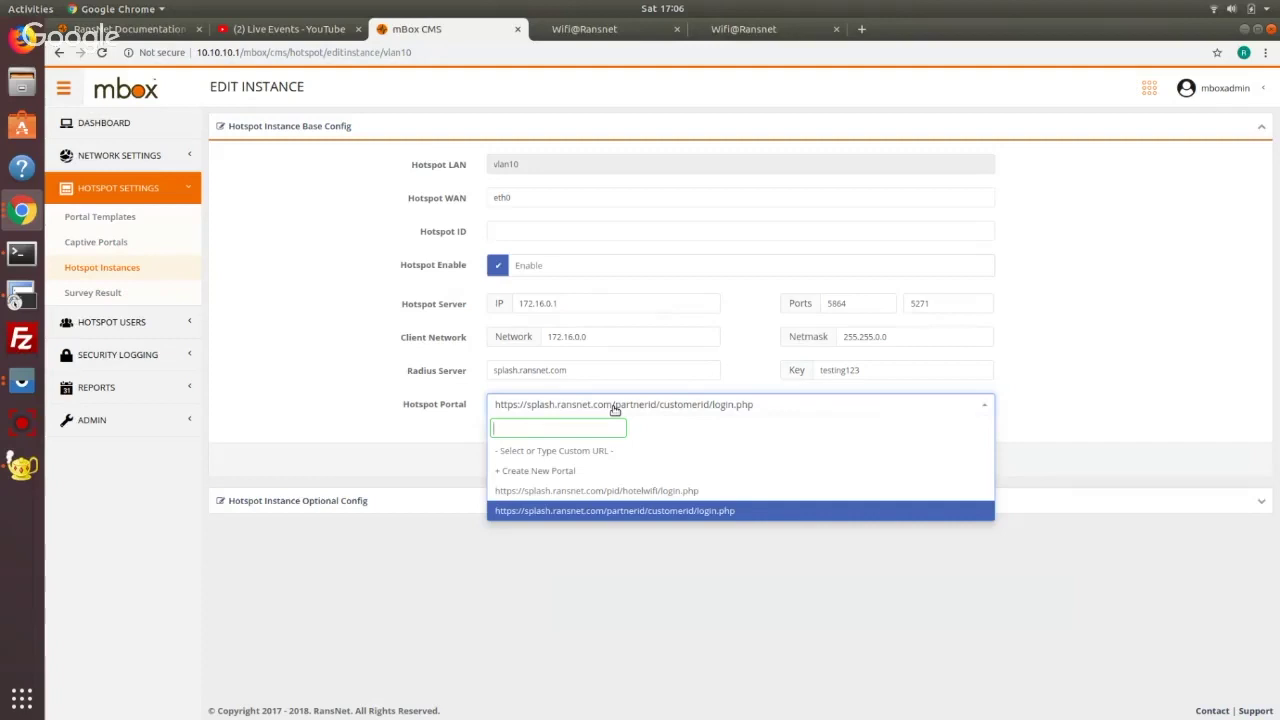
Create a new vlan10 portal described as 'member portal' using the Prestige template
click(590, 474)
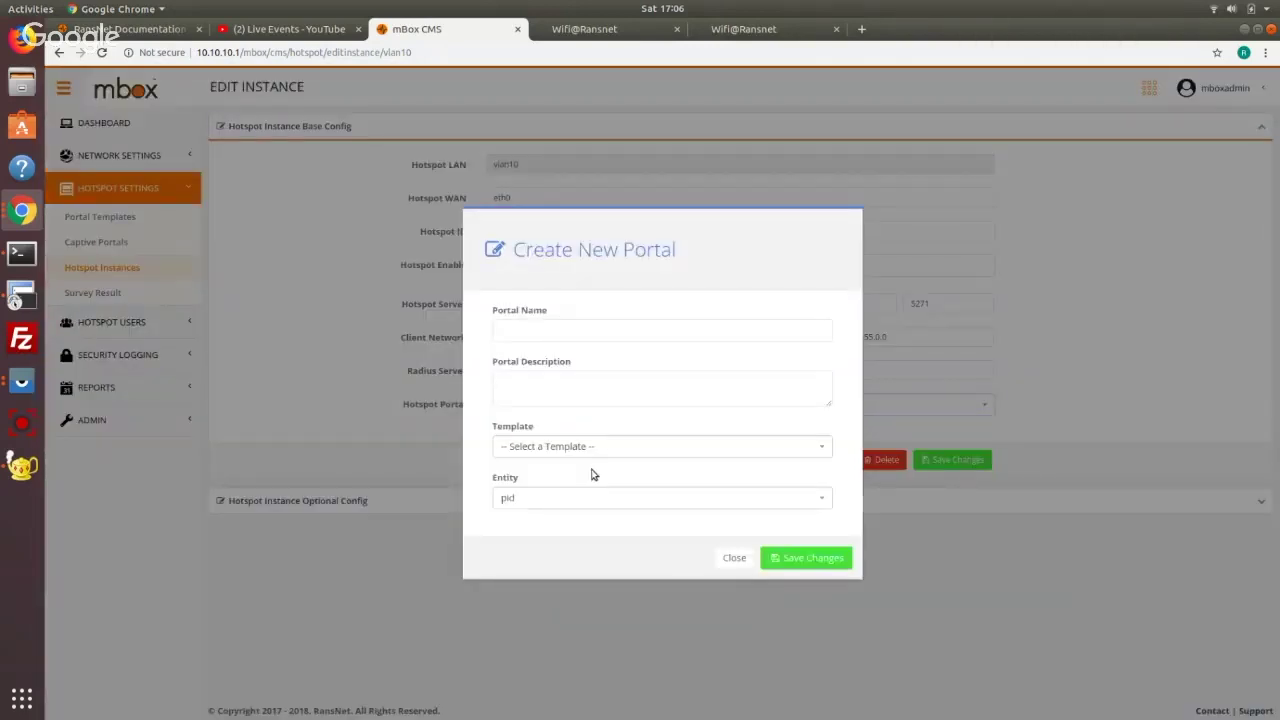
click(603, 447)
scroll(629, 526, down, 2)
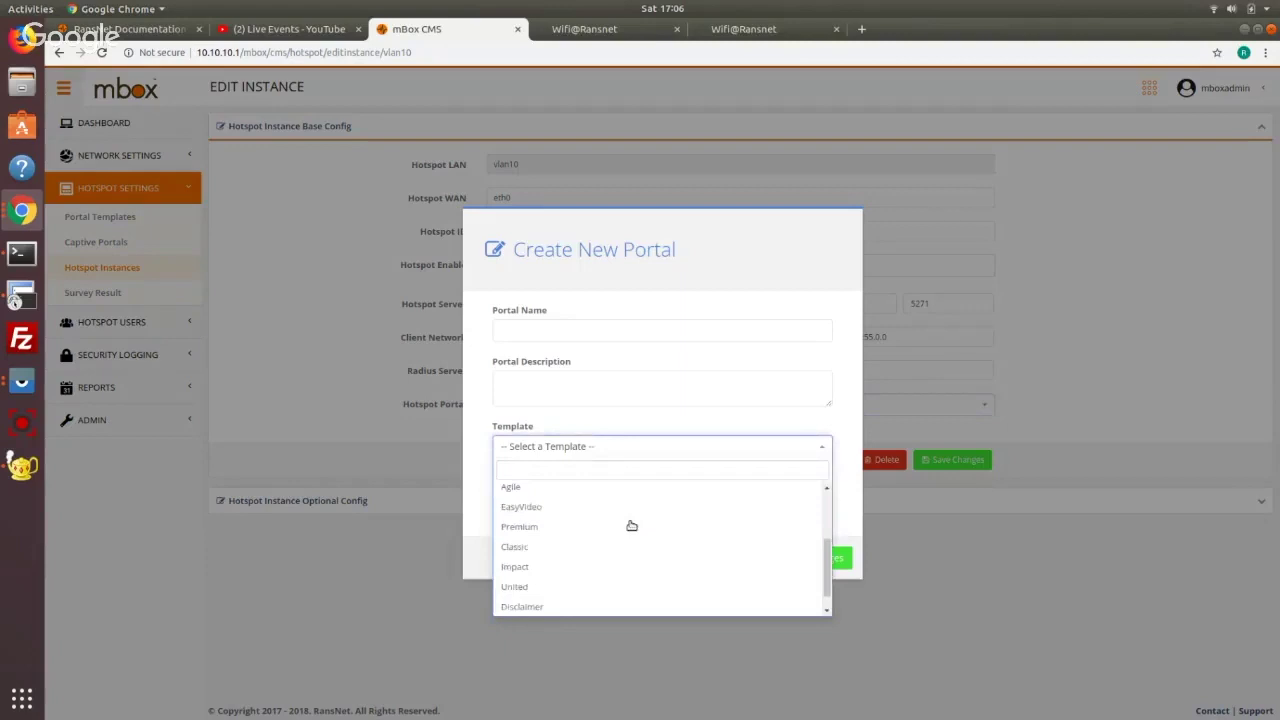
scroll(631, 525, up, 2)
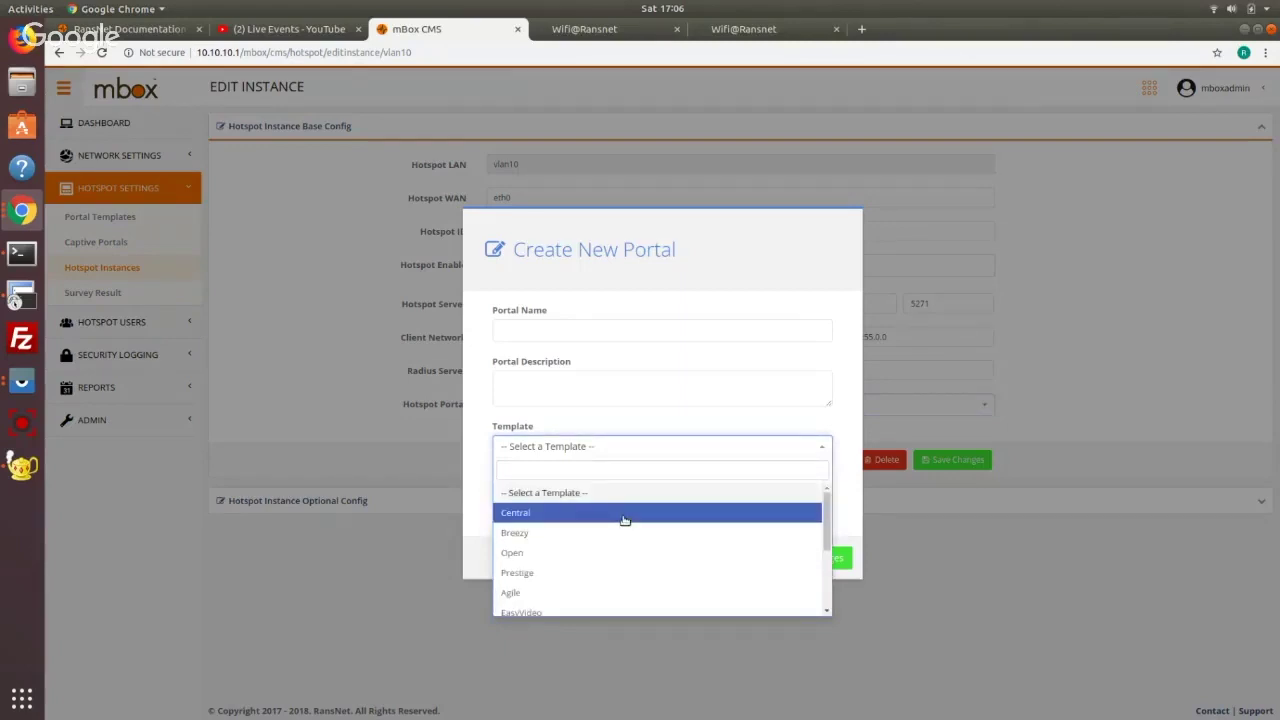
click(629, 574)
click(598, 386)
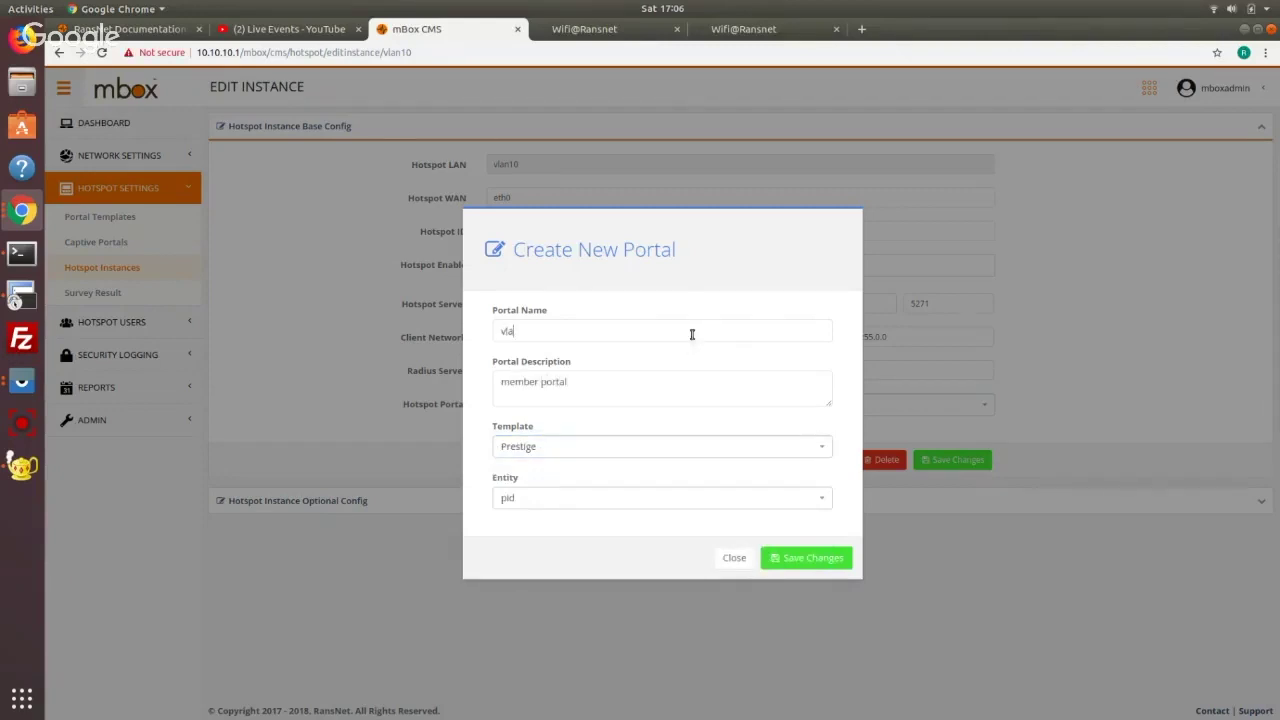
click(806, 557)
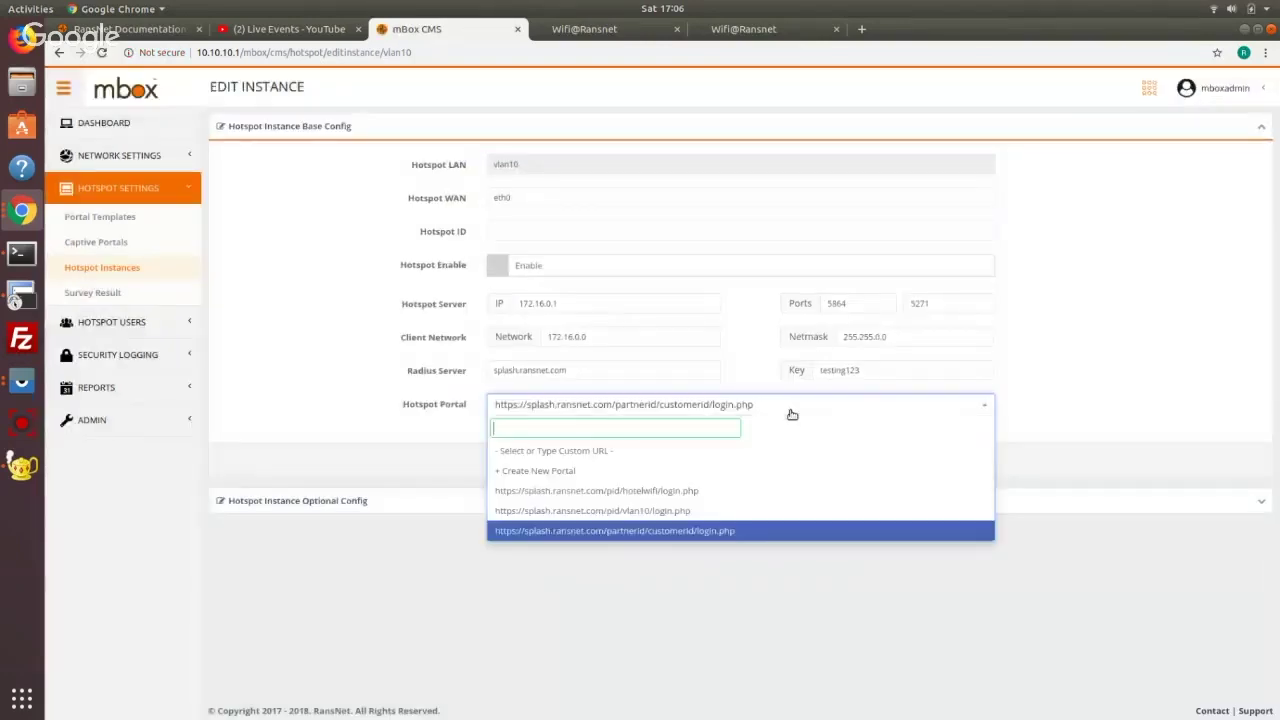
Assign the vlan10 portal to the vlan10 hotspot instance, enable it, and save
click(727, 511)
click(690, 500)
scroll(760, 460, down, 1)
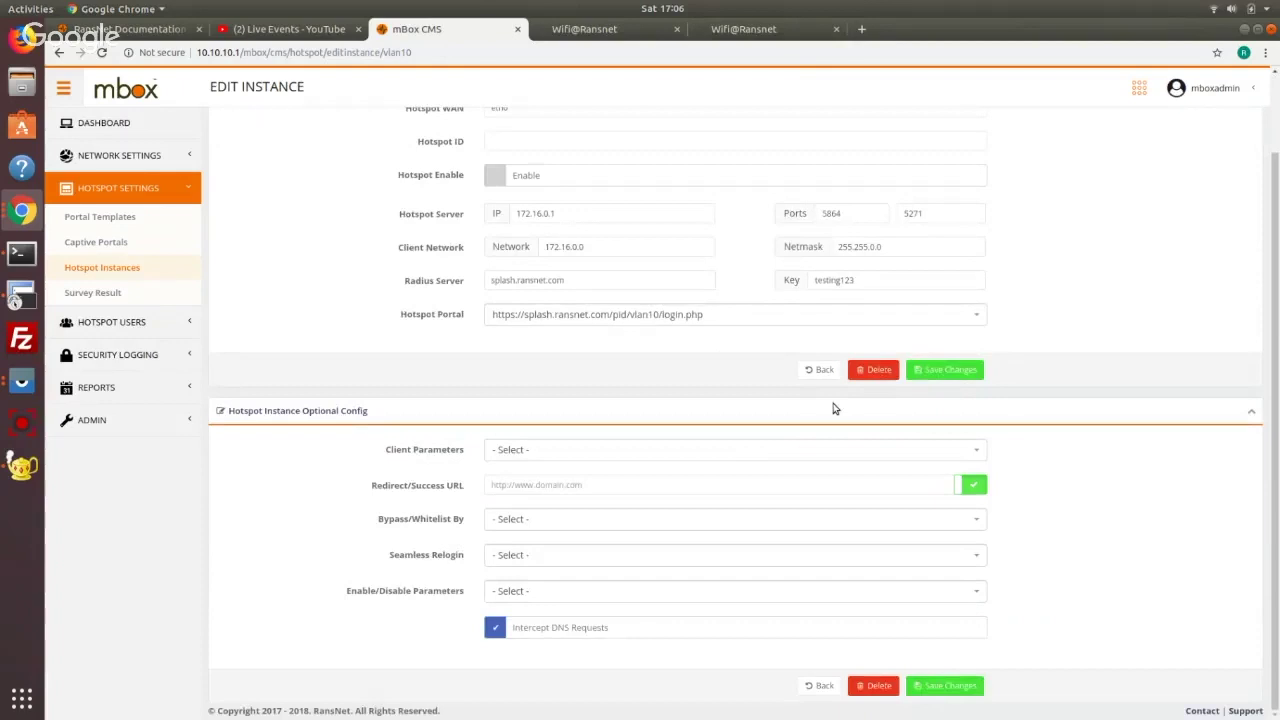
scroll(828, 403, up, 1)
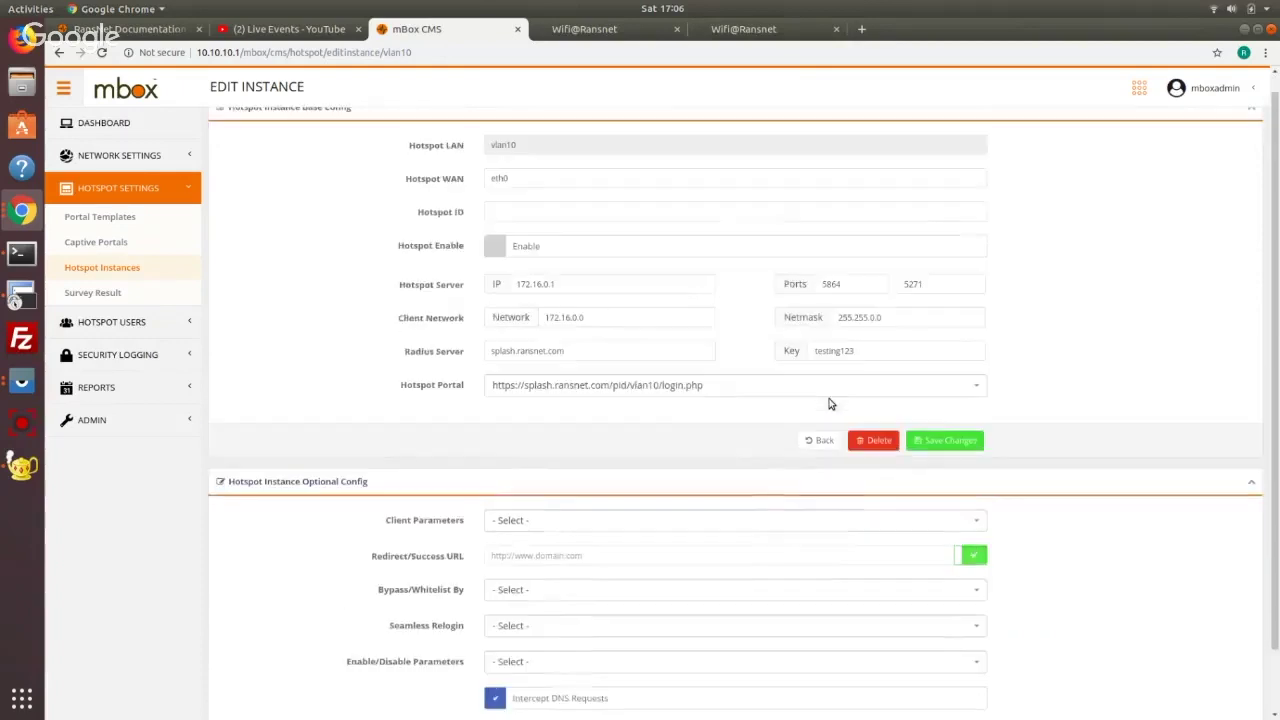
click(631, 249)
click(945, 440)
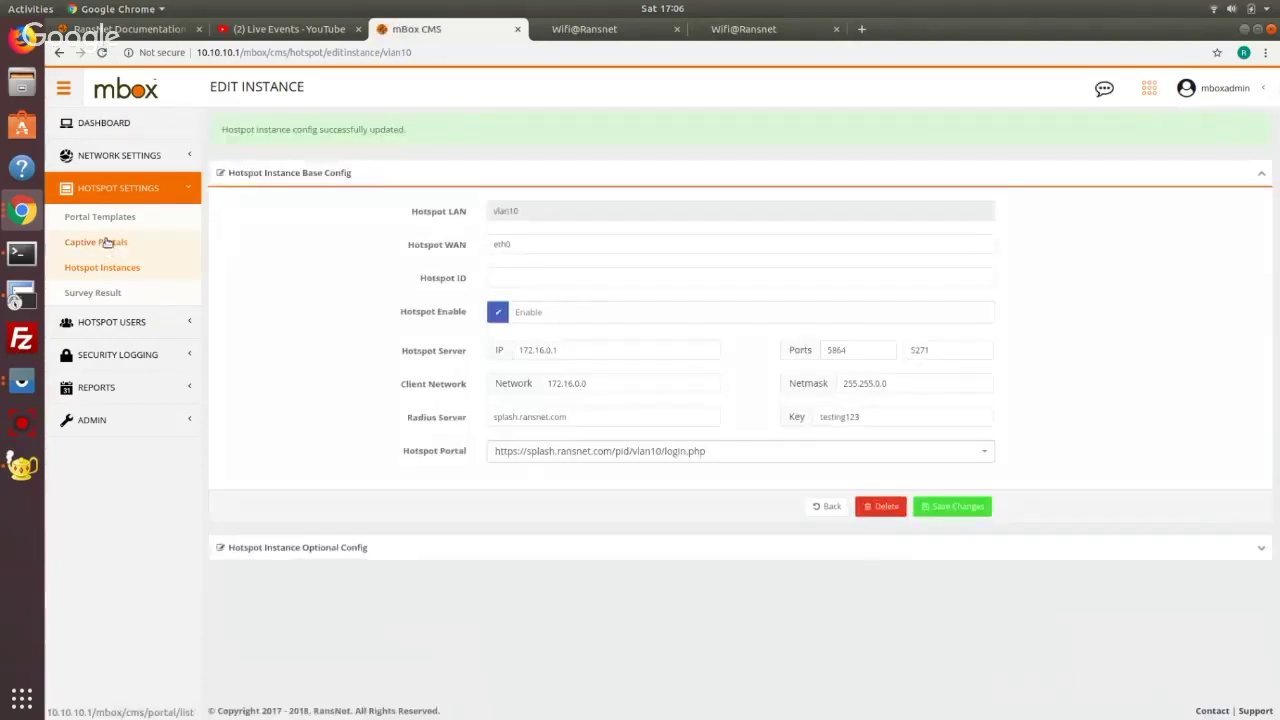
click(106, 242)
Preview the vlan10 portal, then toggle its Direct Access (Click to Login) option and save
click(1160, 231)
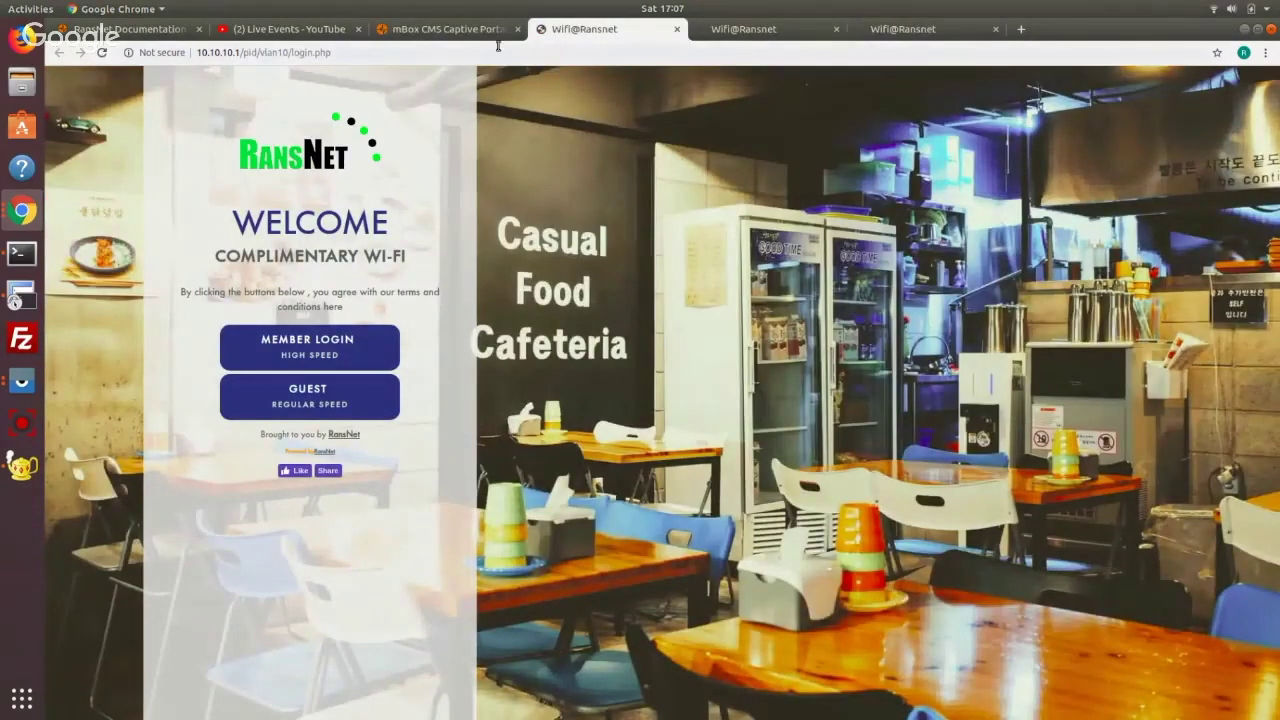
click(468, 32)
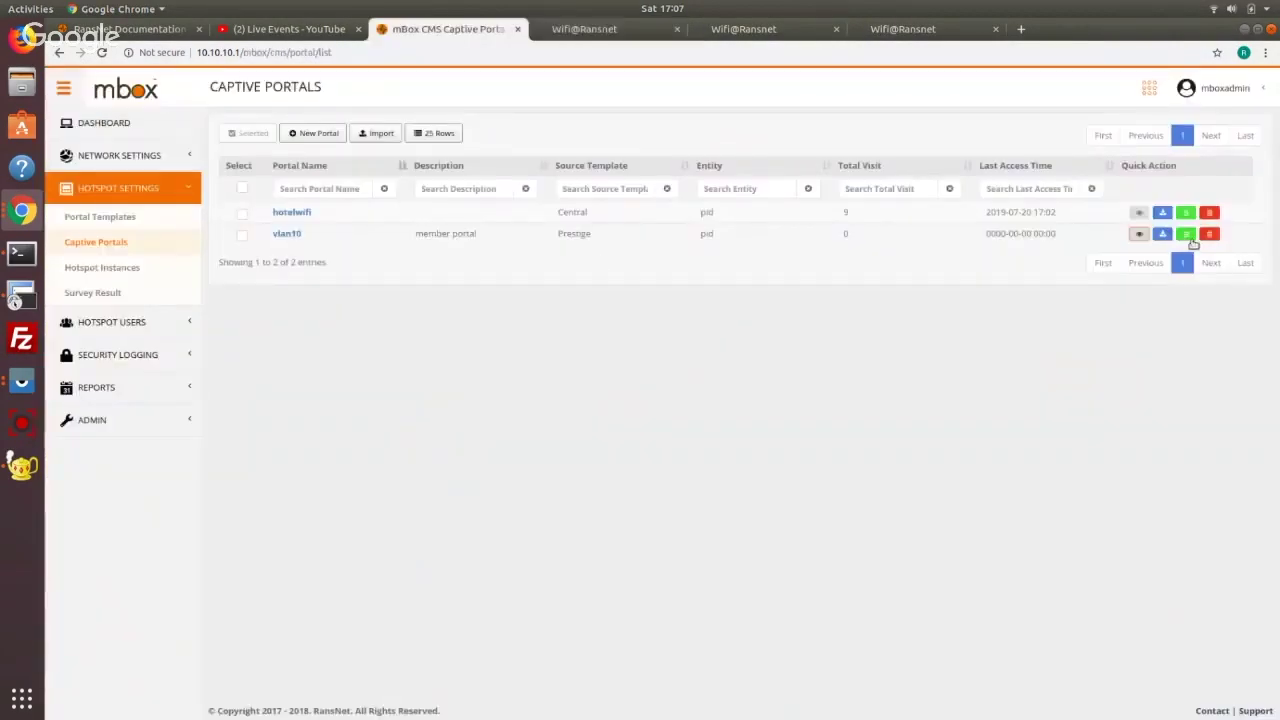
click(1187, 236)
click(330, 129)
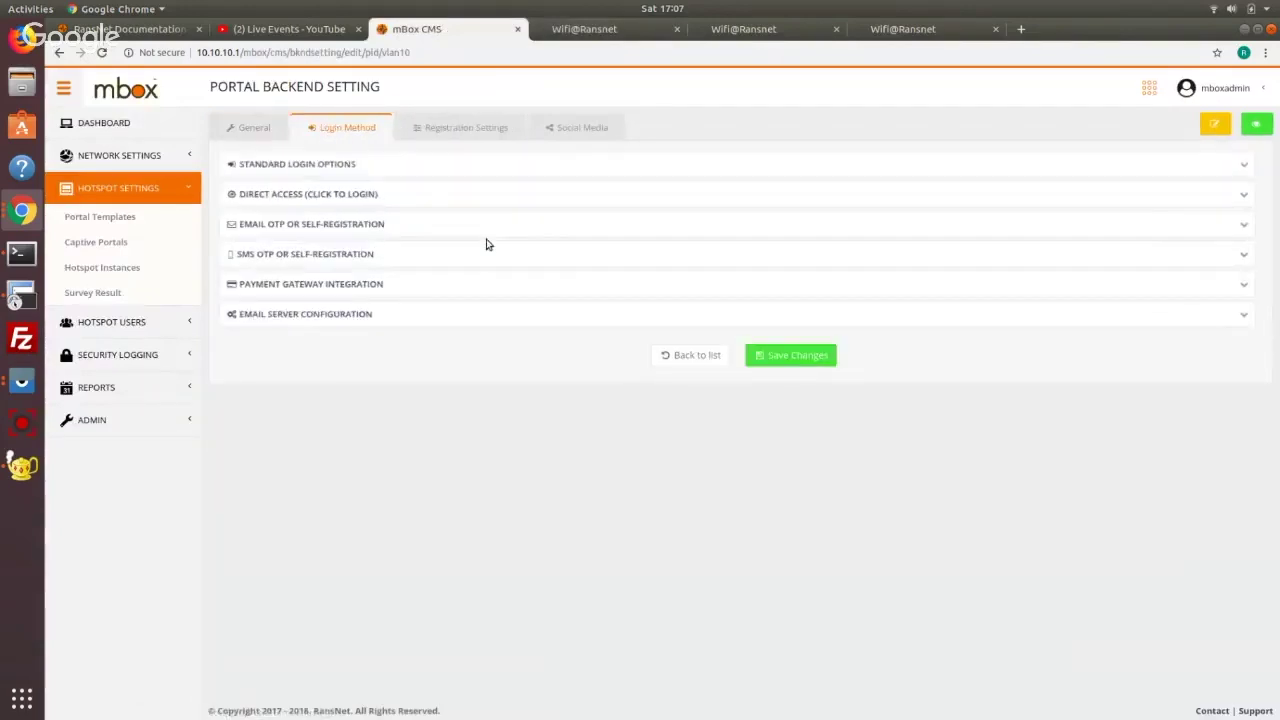
click(306, 192)
click(1180, 236)
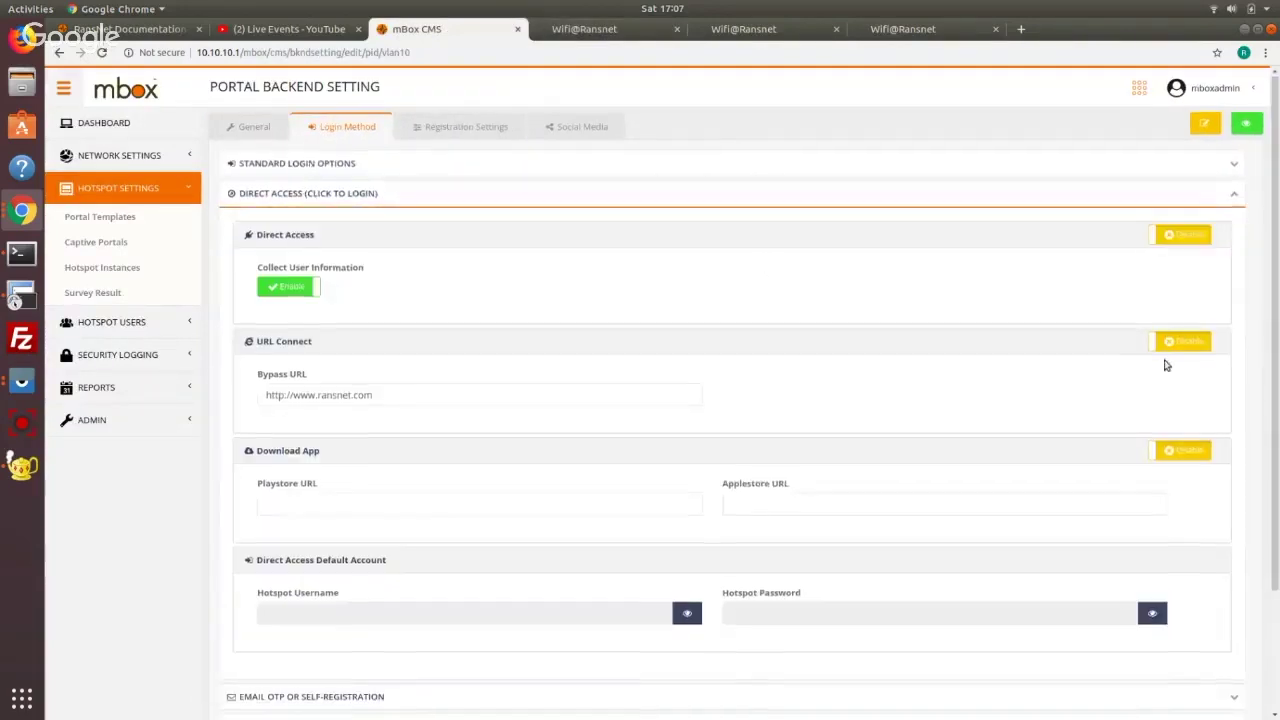
scroll(886, 700, down, 3)
click(785, 674)
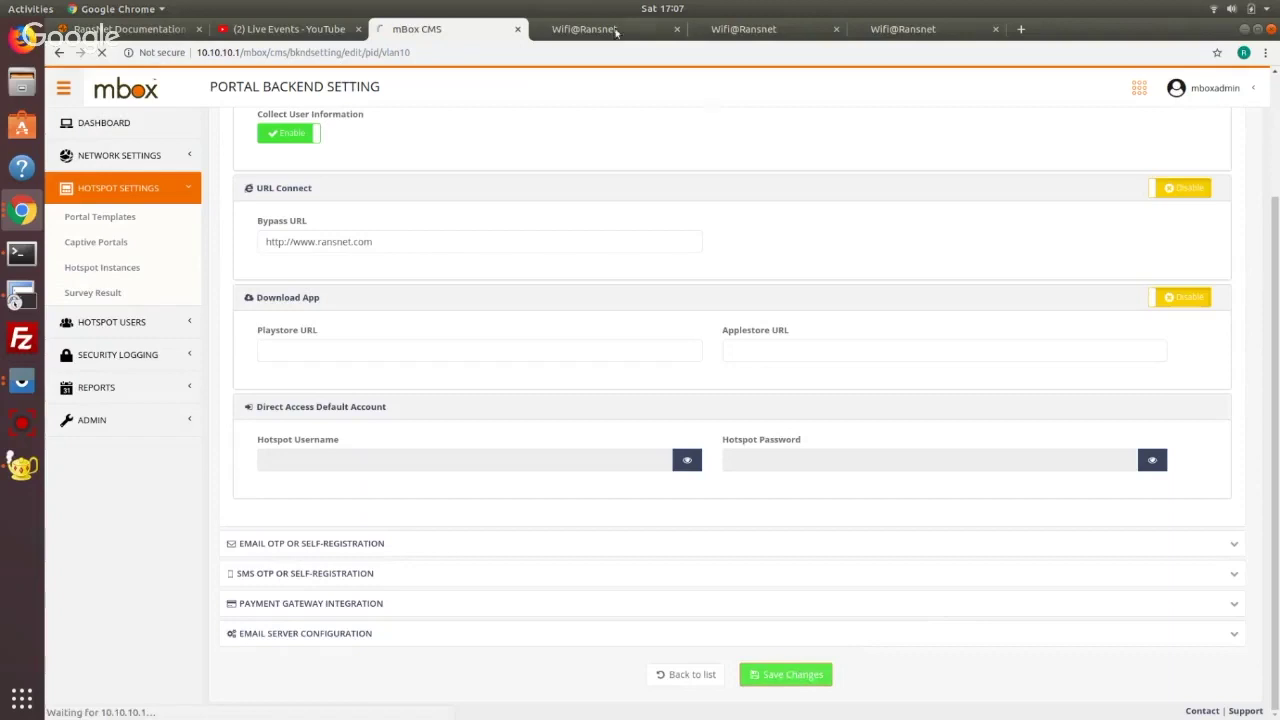
Test click-to-login on the vlan10 login page, review its appearance settings, and return to Captive Portals
click(612, 30)
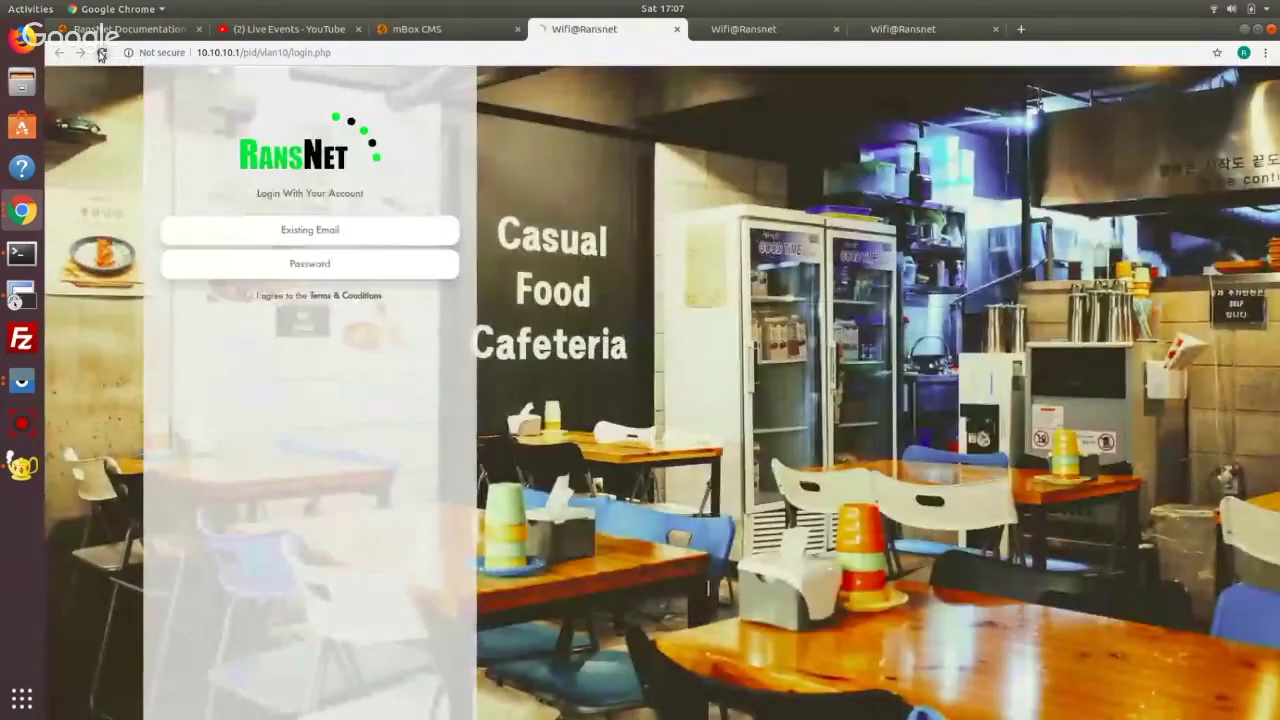
click(385, 227)
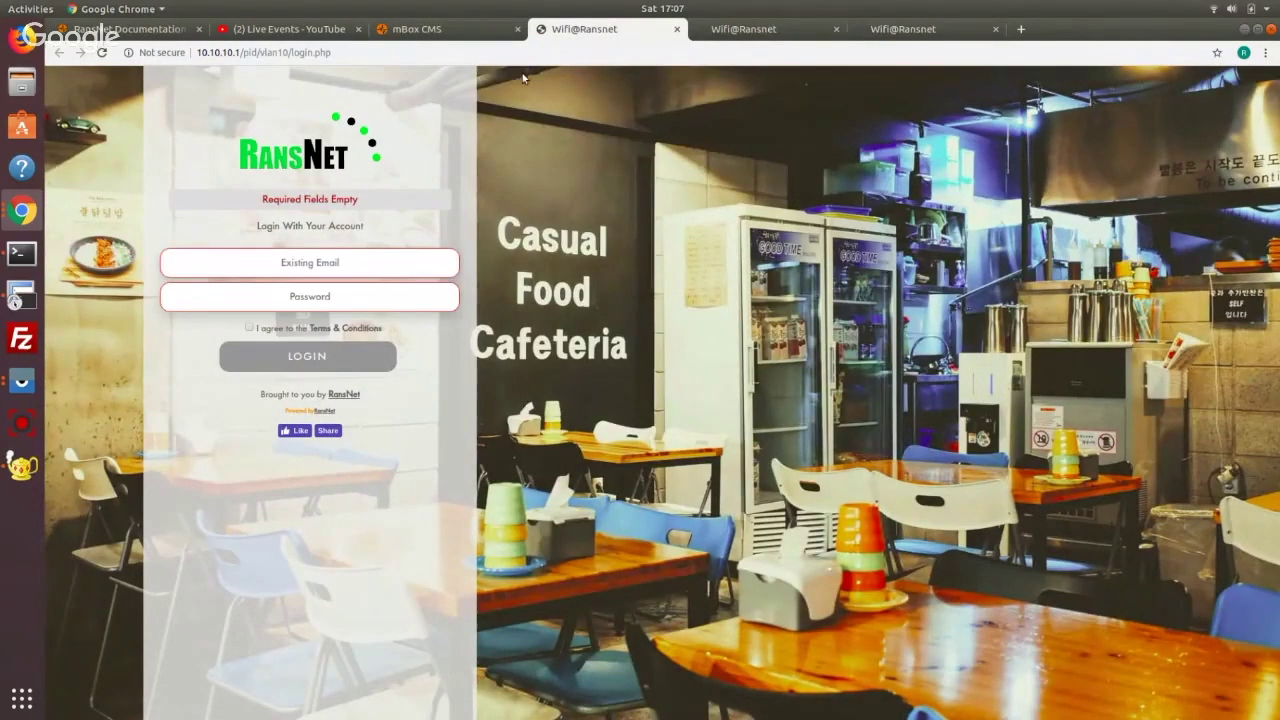
click(470, 30)
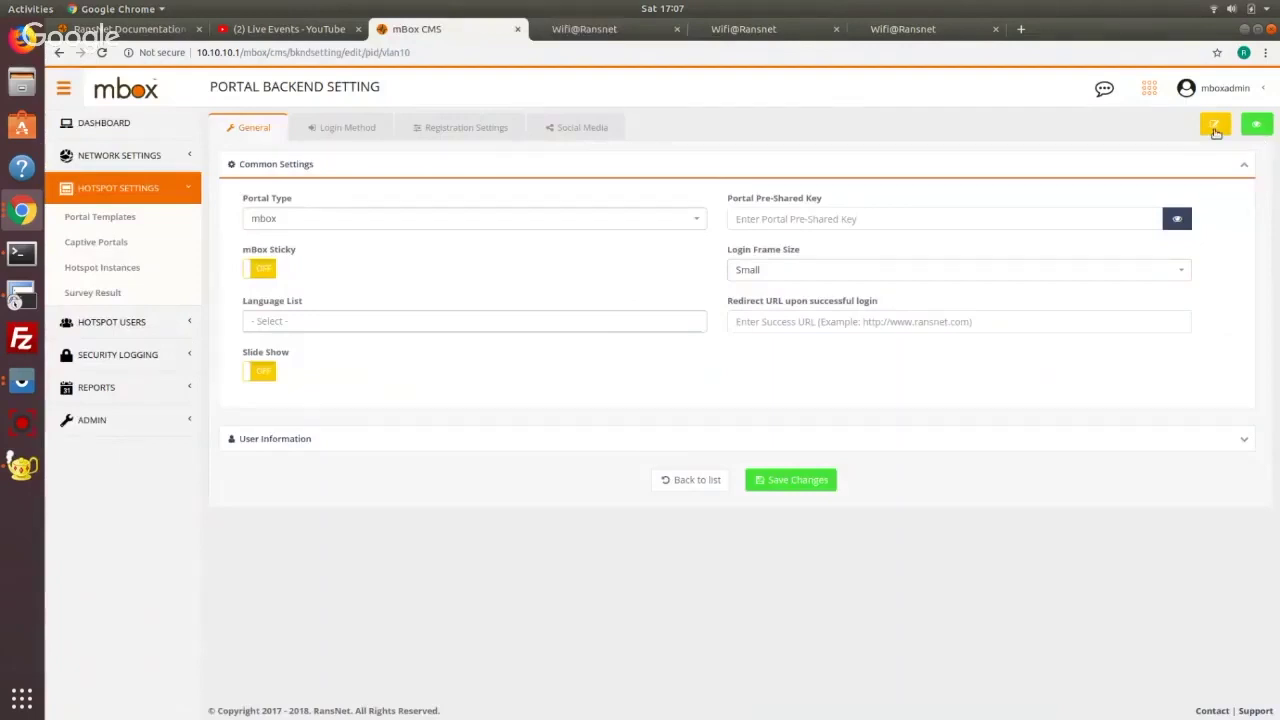
click(1215, 128)
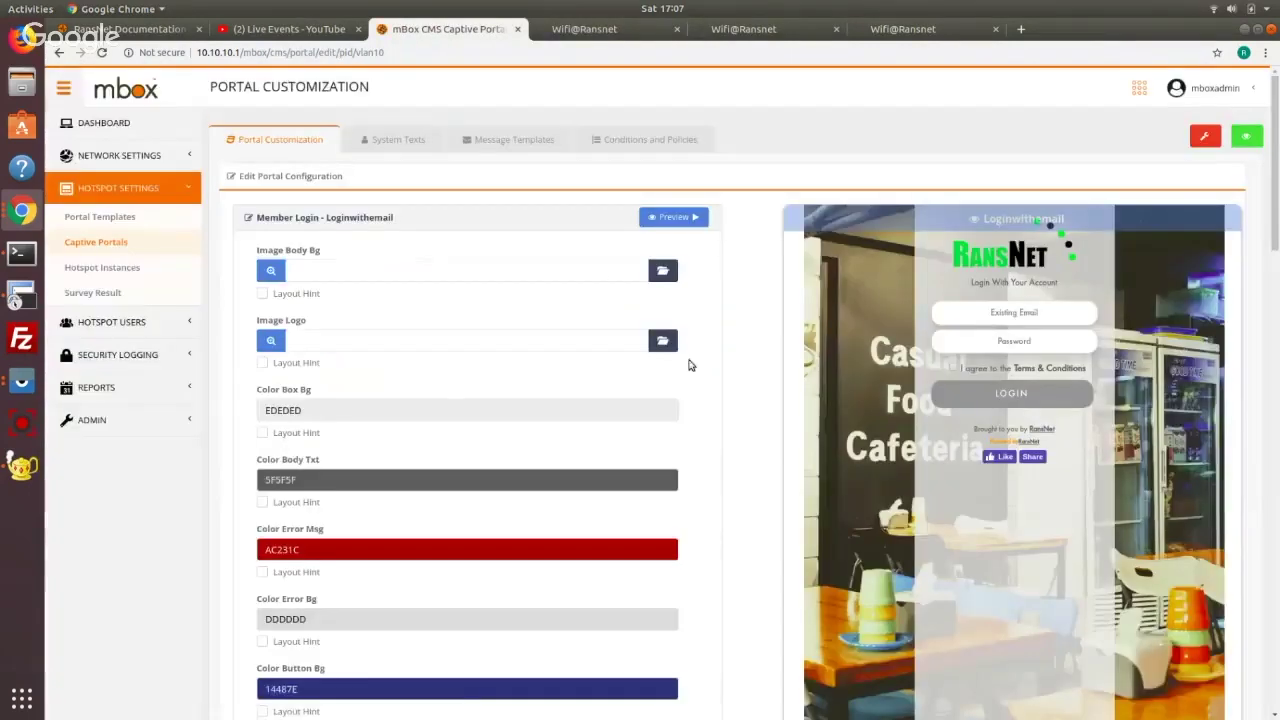
scroll(710, 338, down, 10)
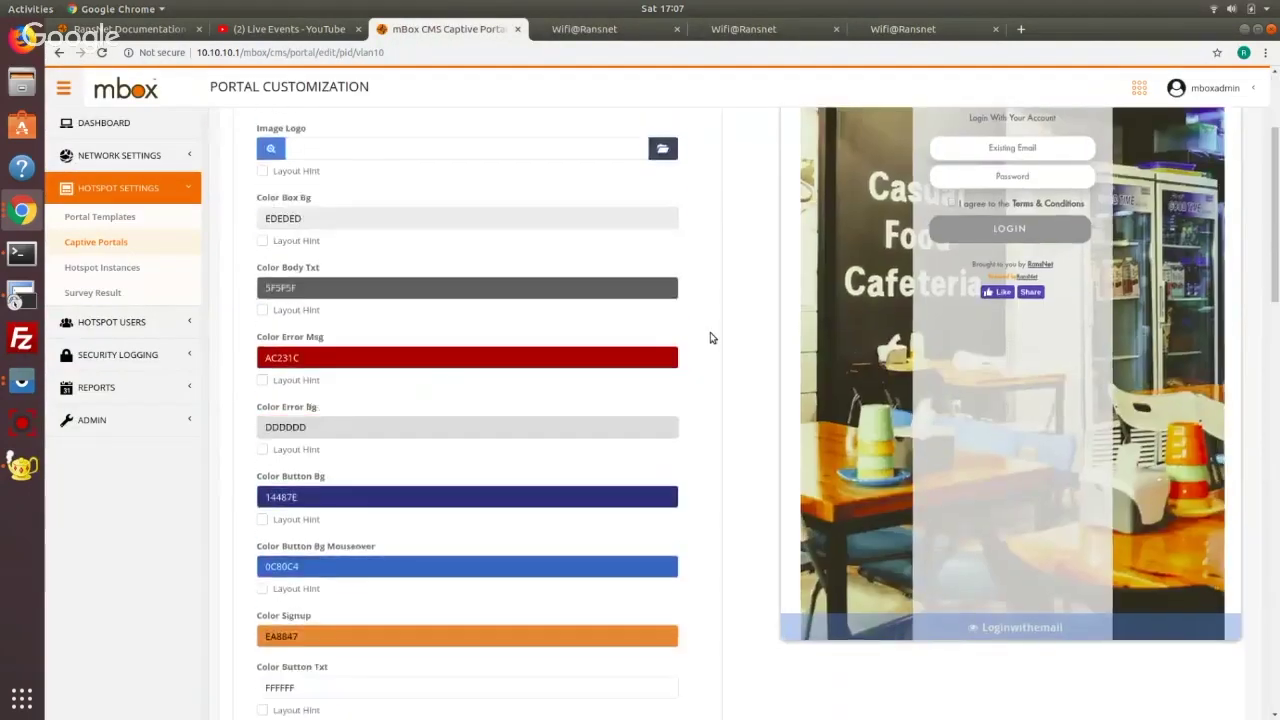
click(195, 243)
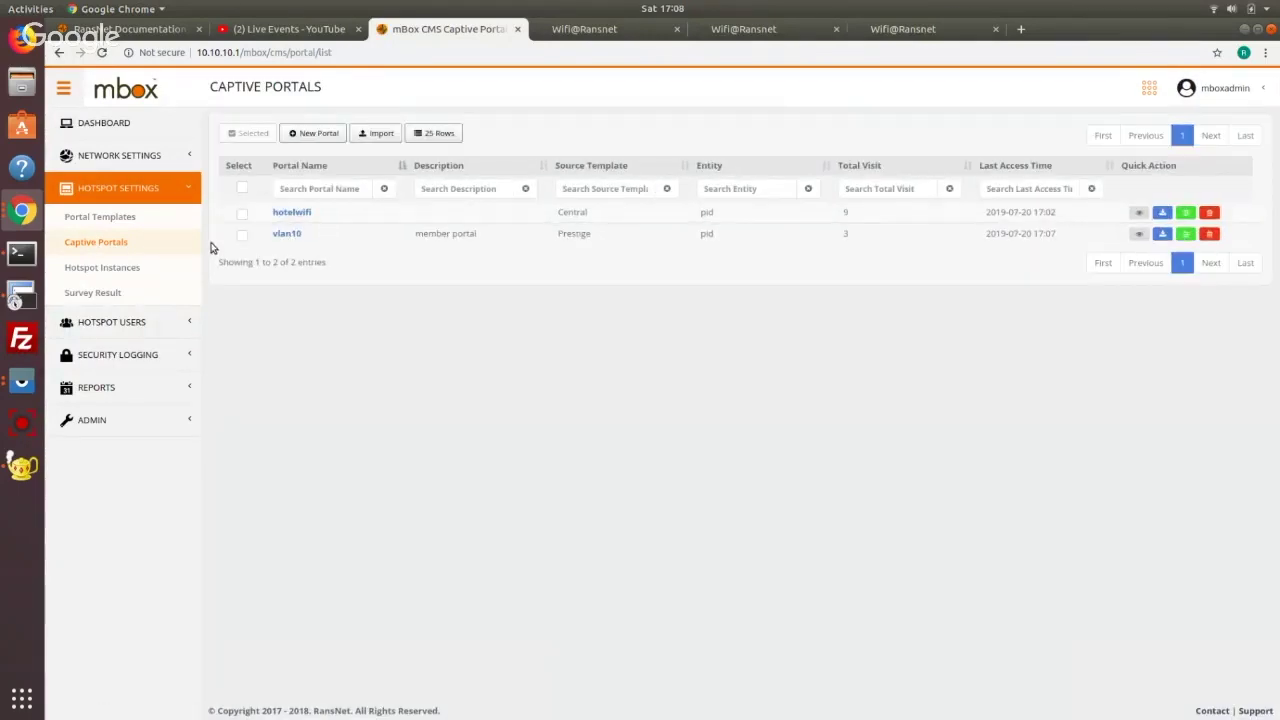
Turn on Hotspot Service for vlan20 and enable its hotspot instance
click(119, 155)
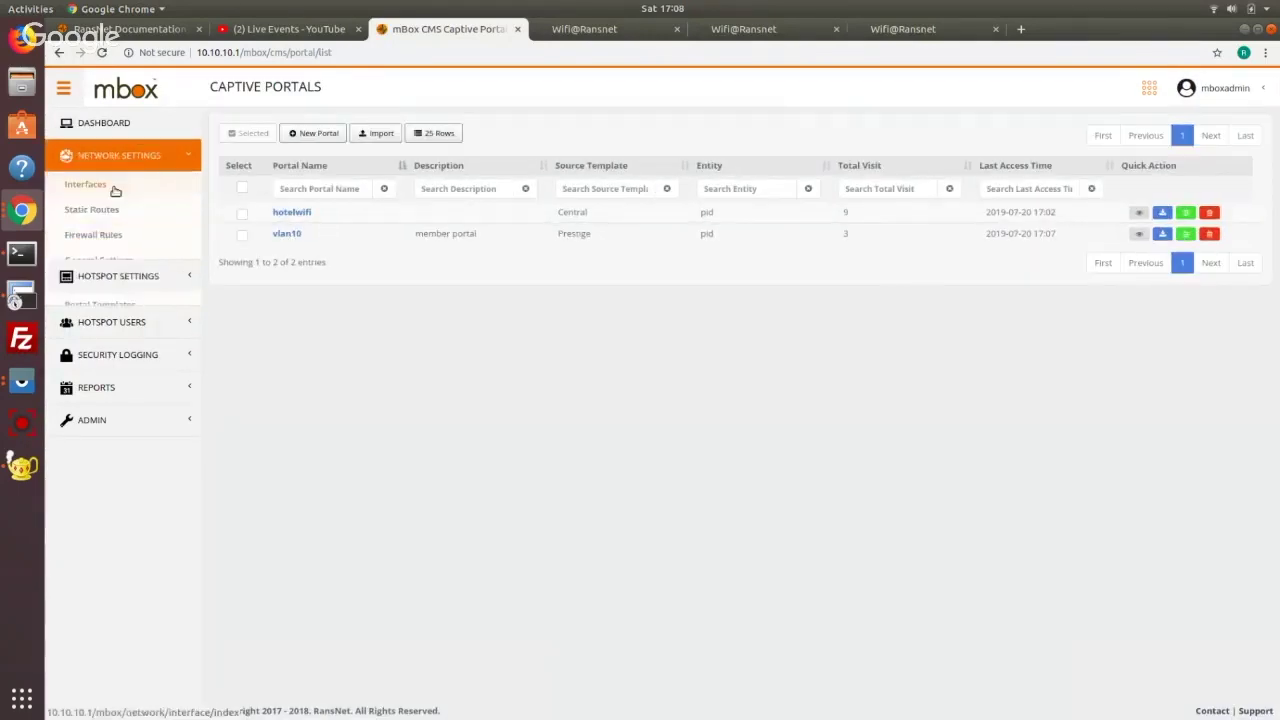
click(110, 185)
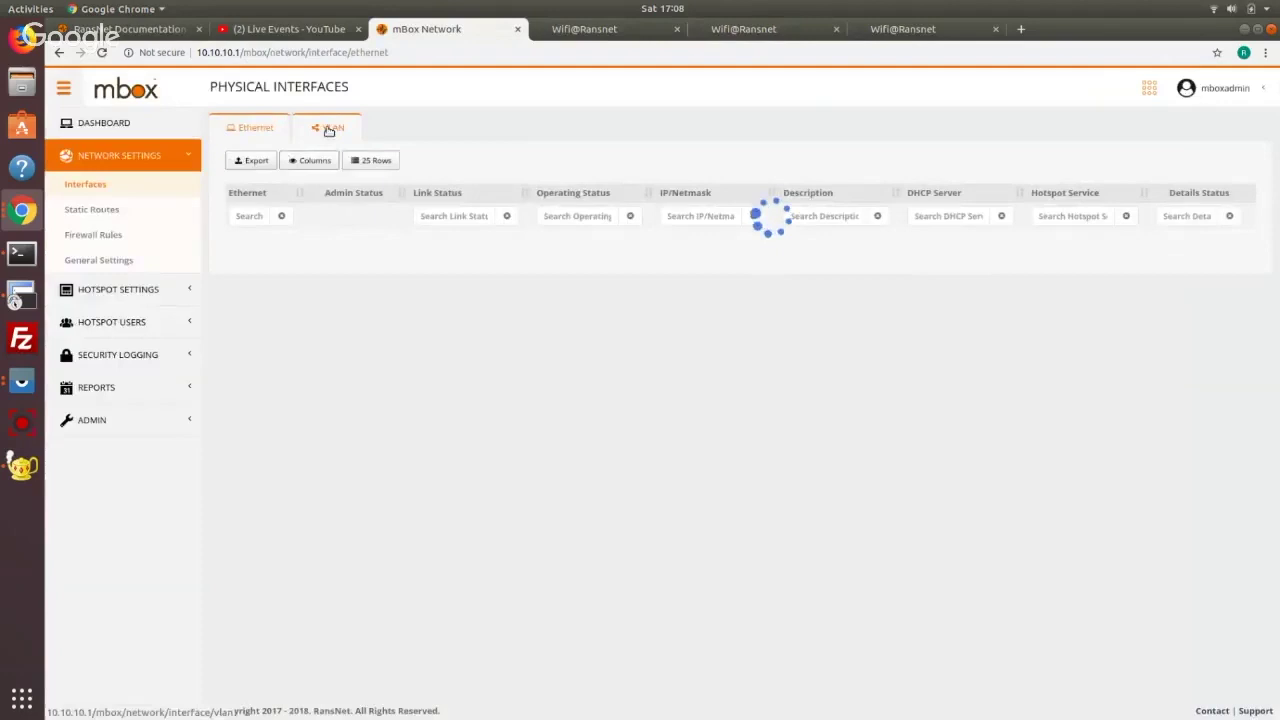
click(328, 131)
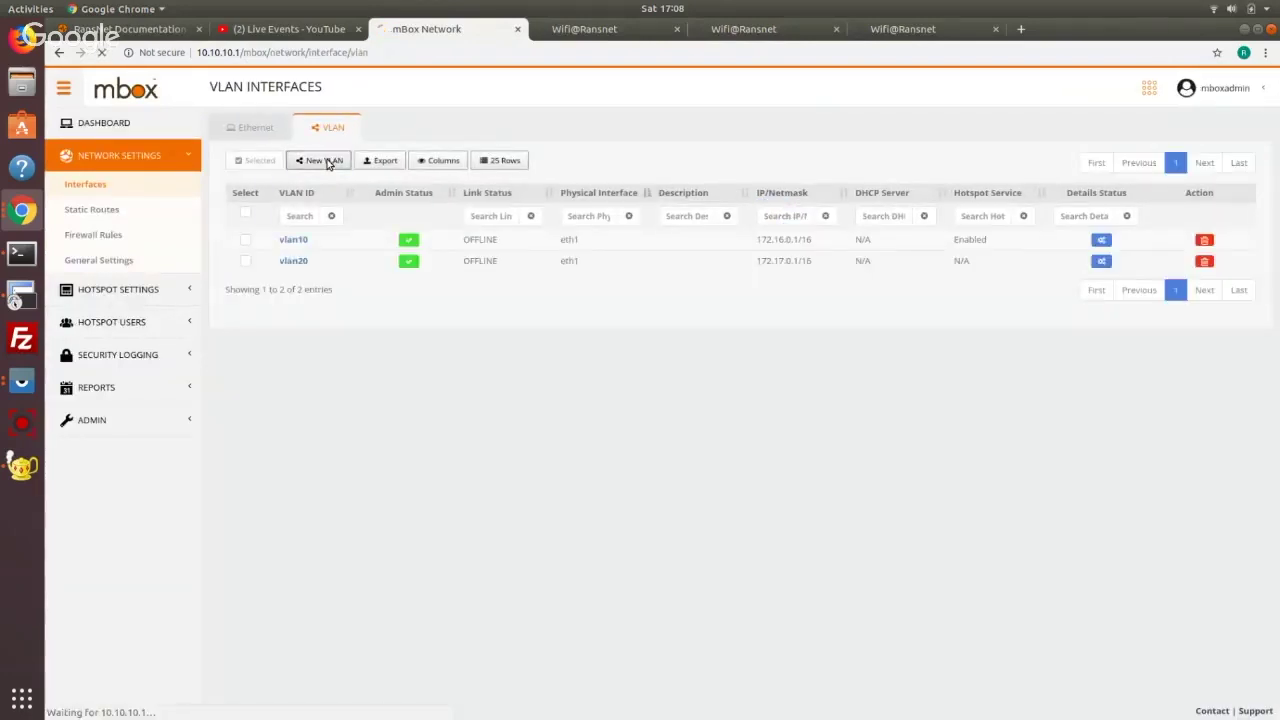
click(298, 260)
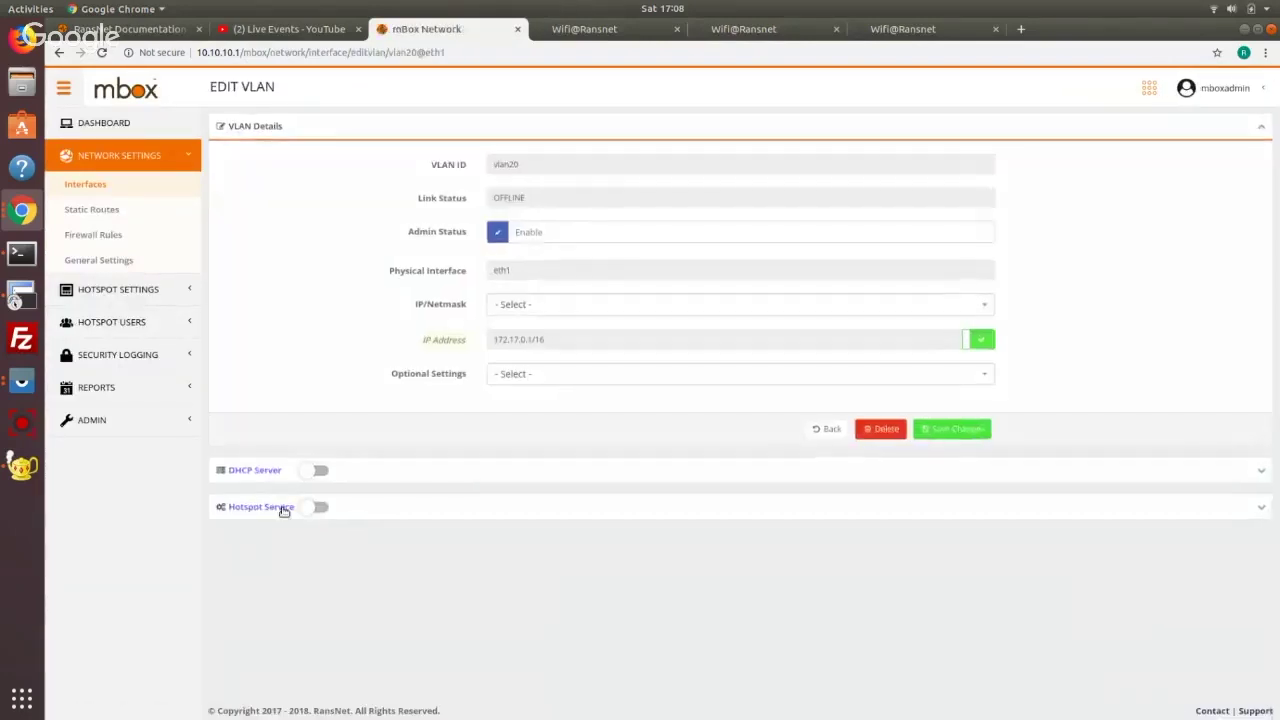
click(315, 509)
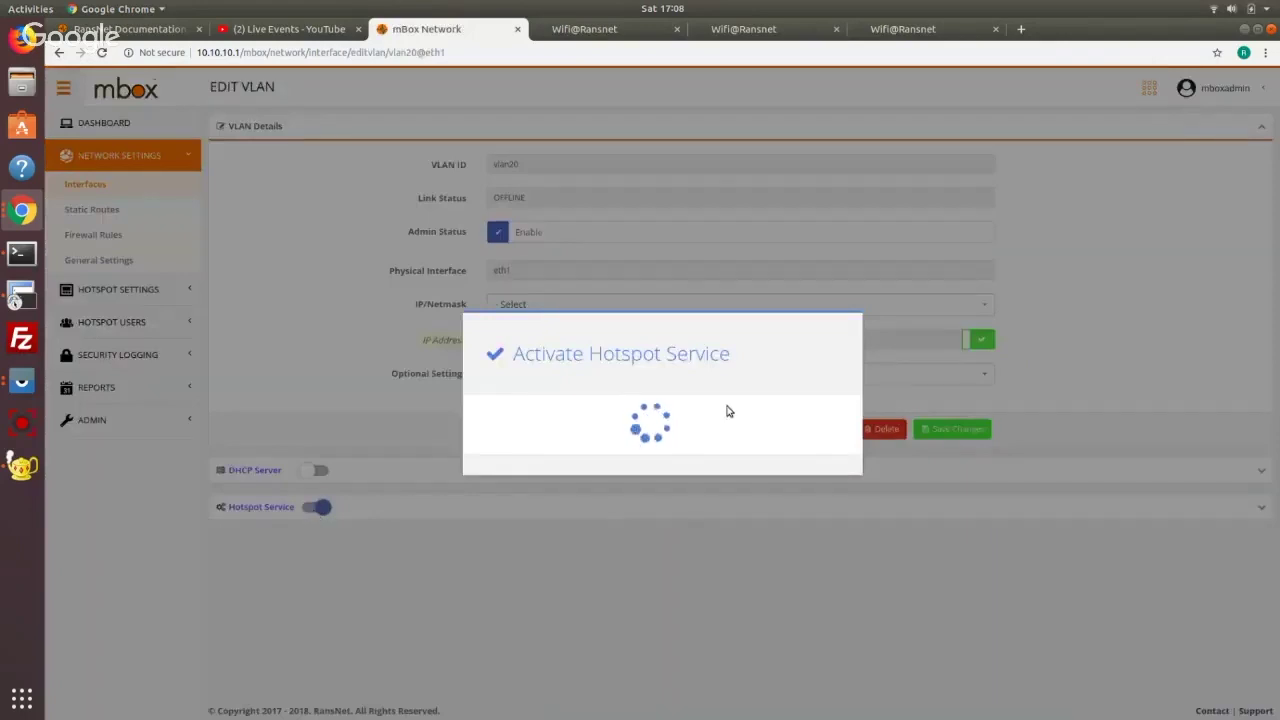
click(842, 470)
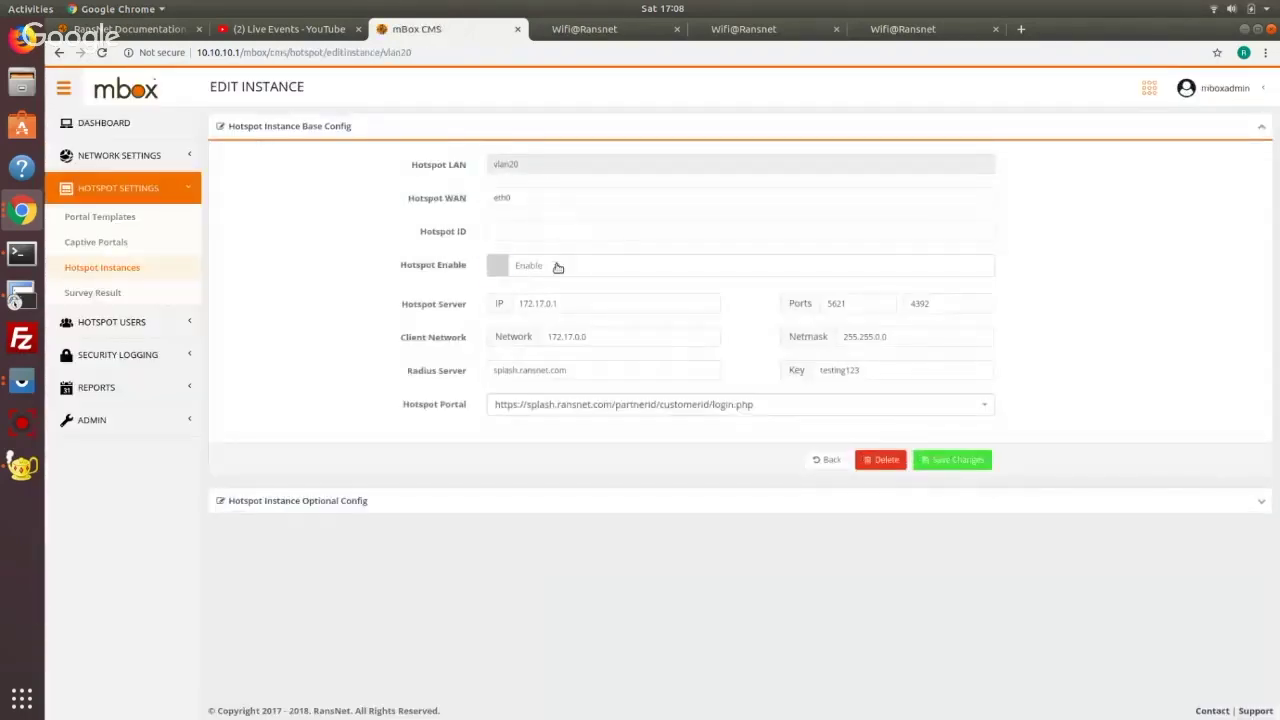
click(558, 268)
click(625, 406)
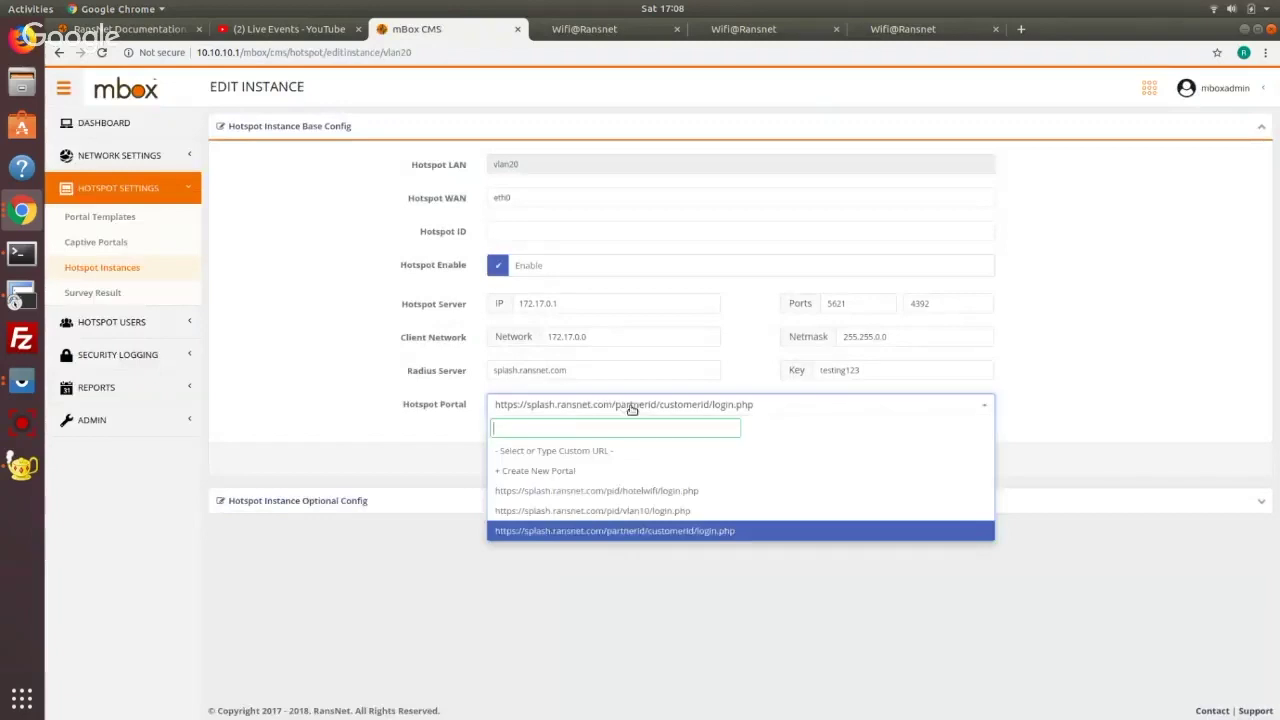
Create a vlan20 portal from the Central template, assign it to the vlan20 hotspot, and save
click(657, 472)
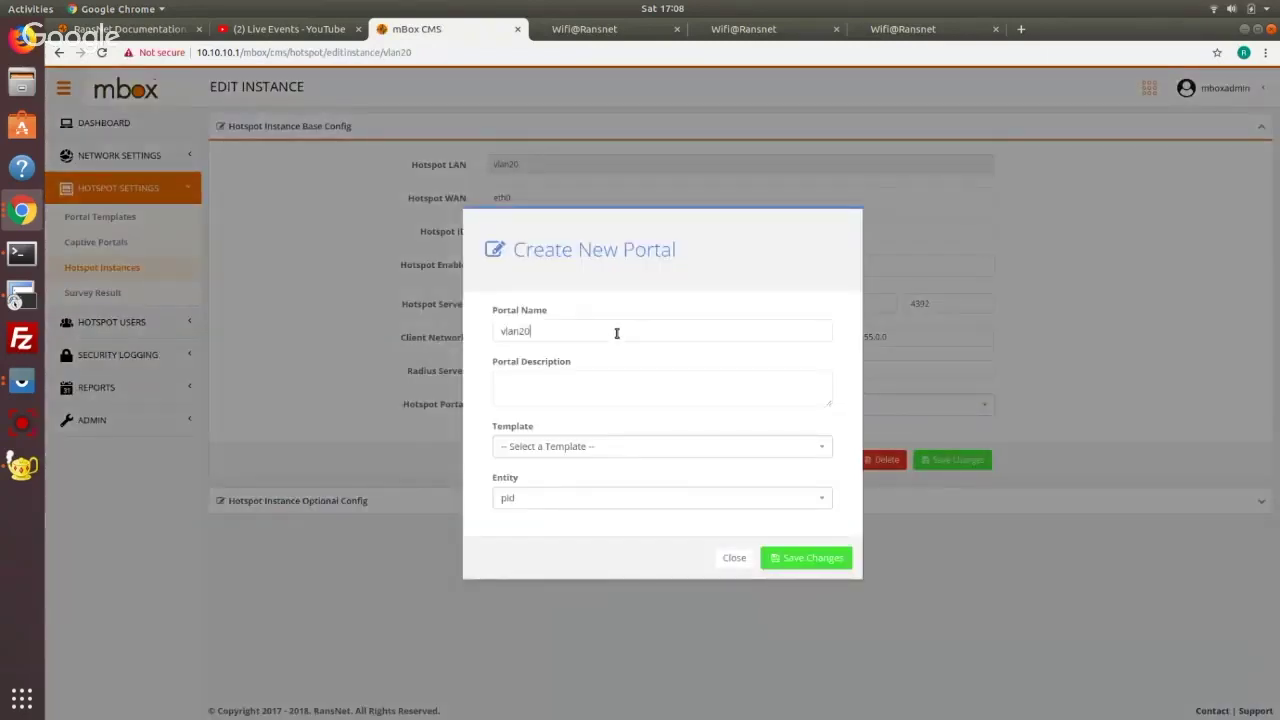
click(655, 456)
click(646, 512)
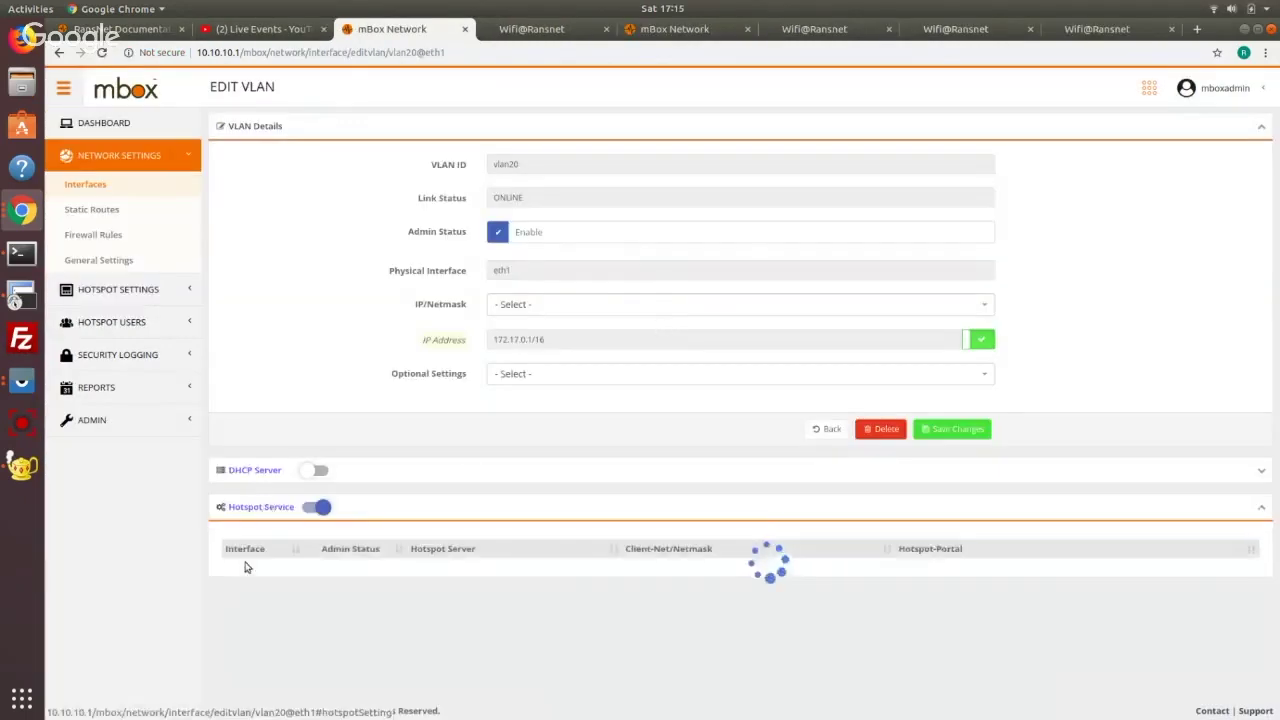
click(246, 566)
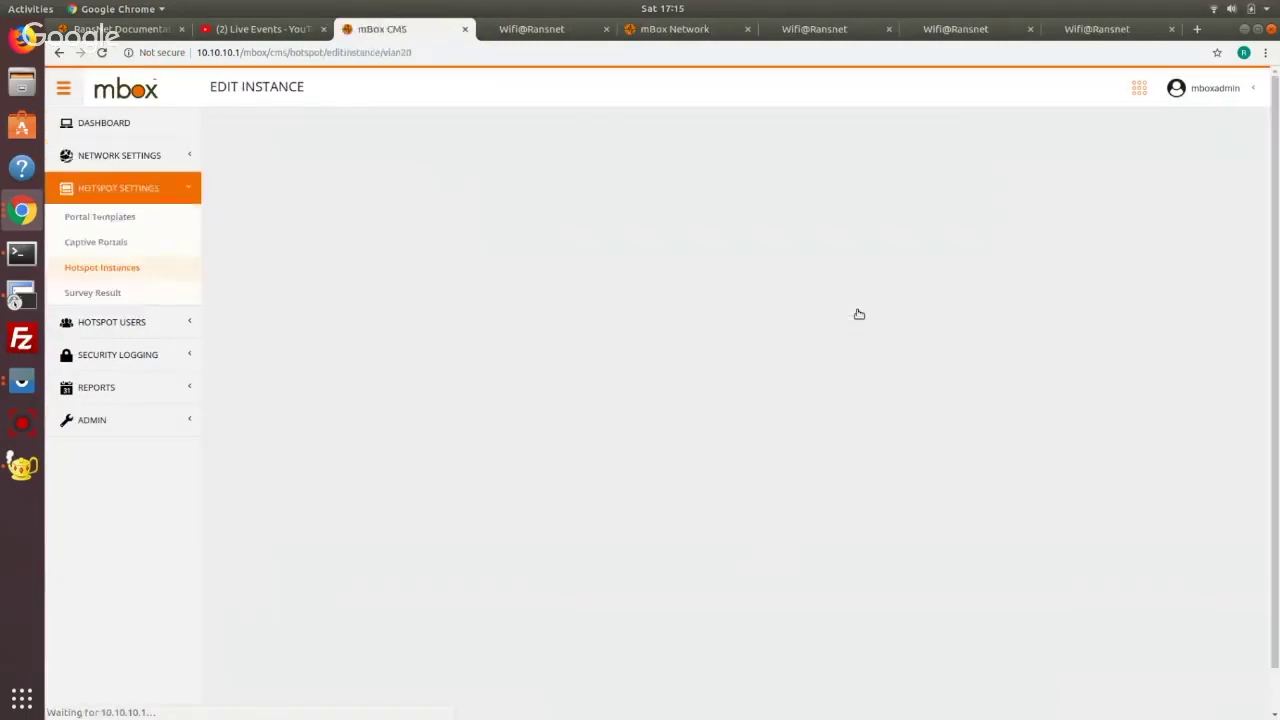
click(839, 406)
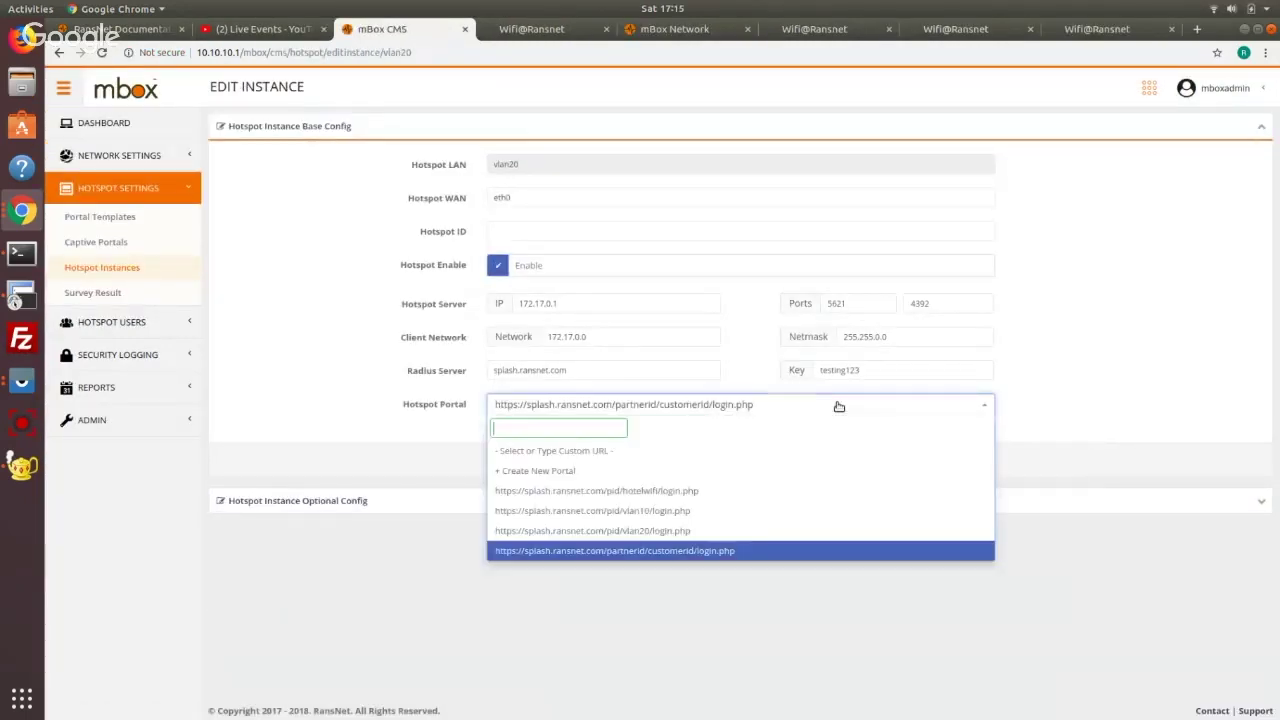
click(743, 530)
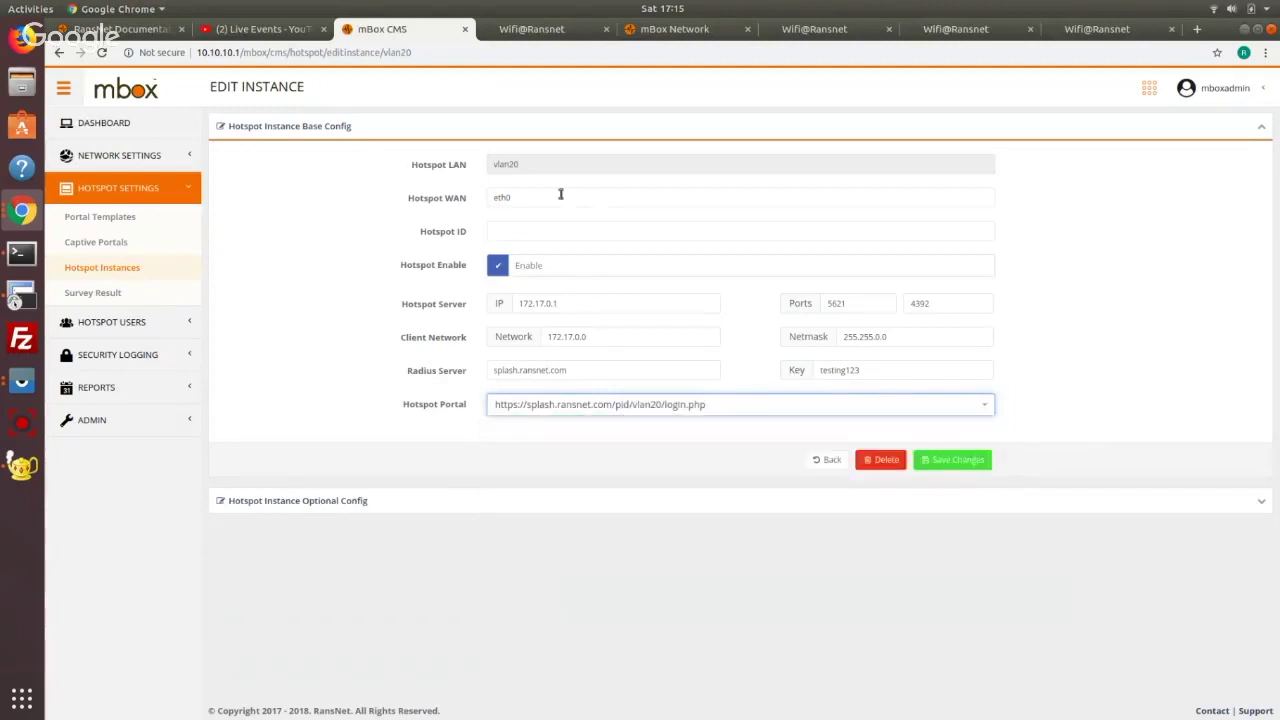
click(944, 458)
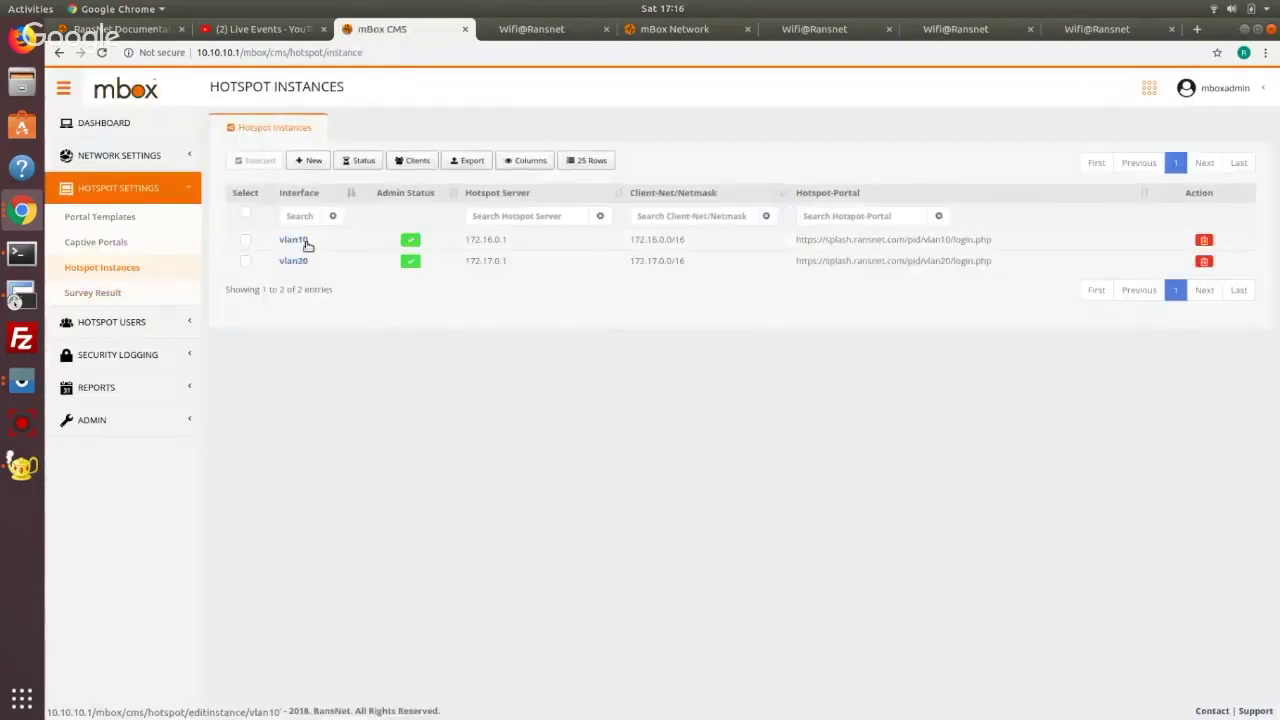
Preview the vlan10 portal, review its Login Method options, then open the physical interfaces list
drag(995, 241, 771, 240)
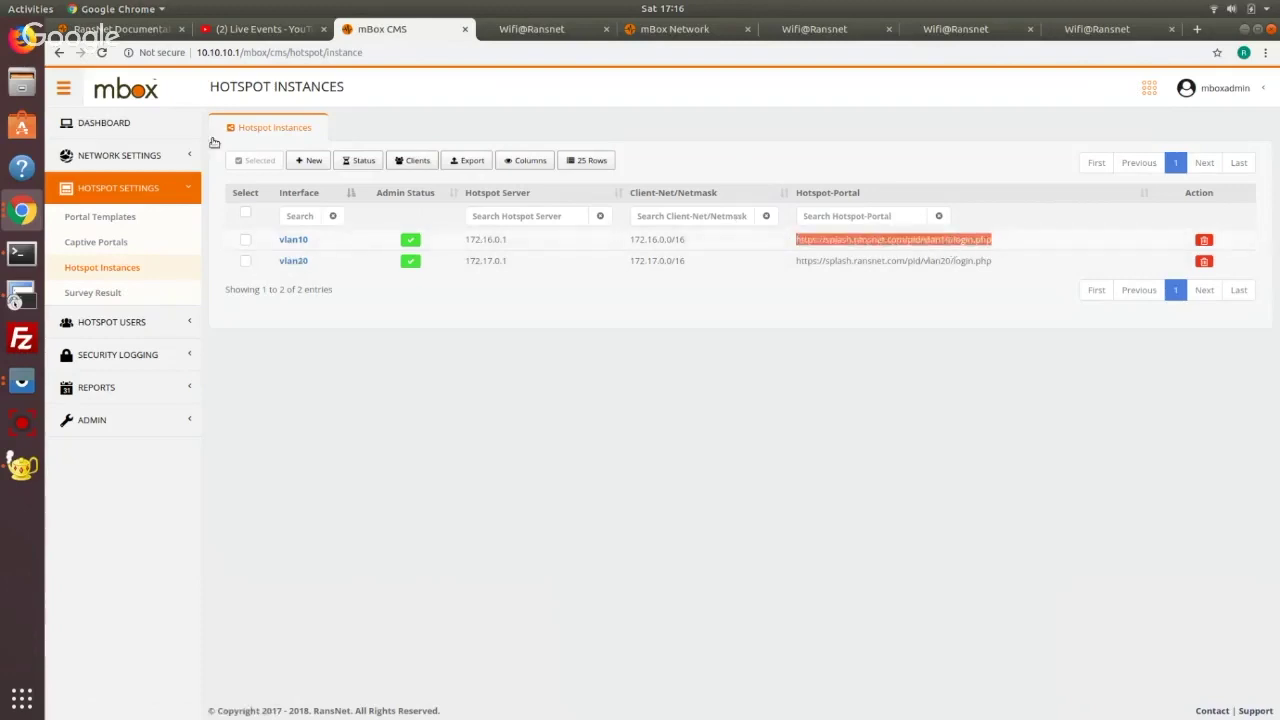
click(117, 246)
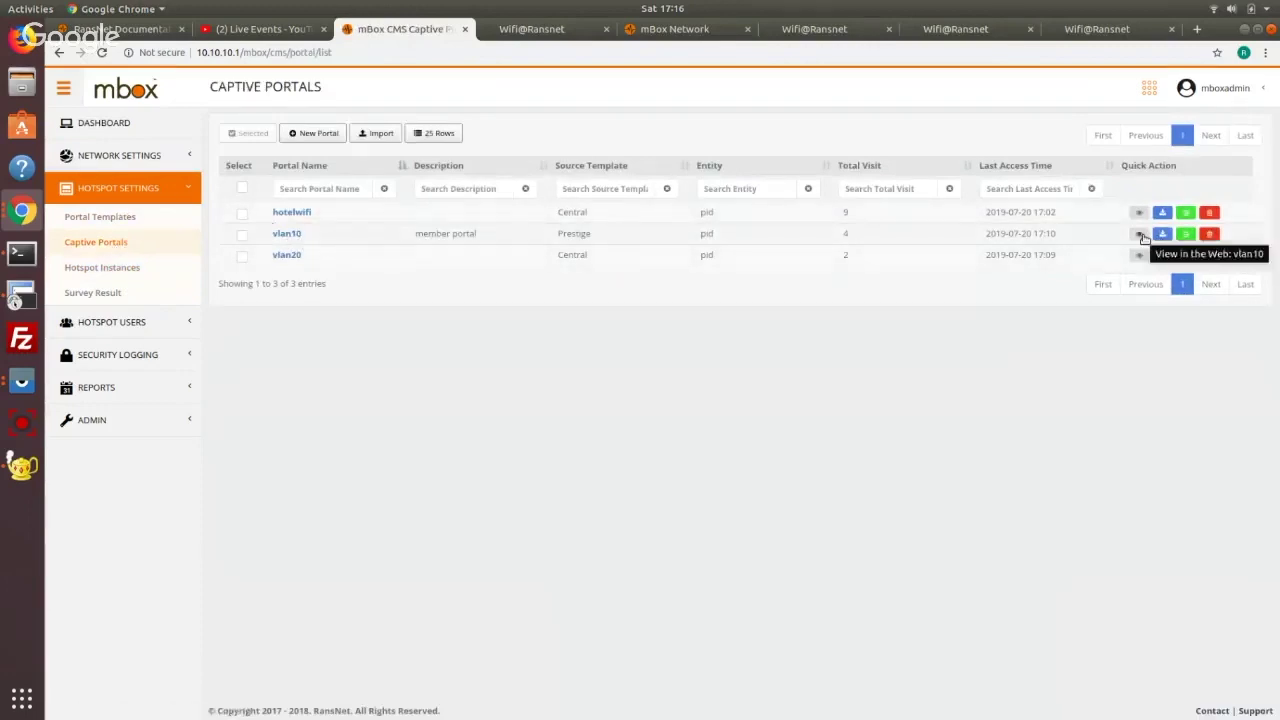
click(1140, 236)
click(362, 30)
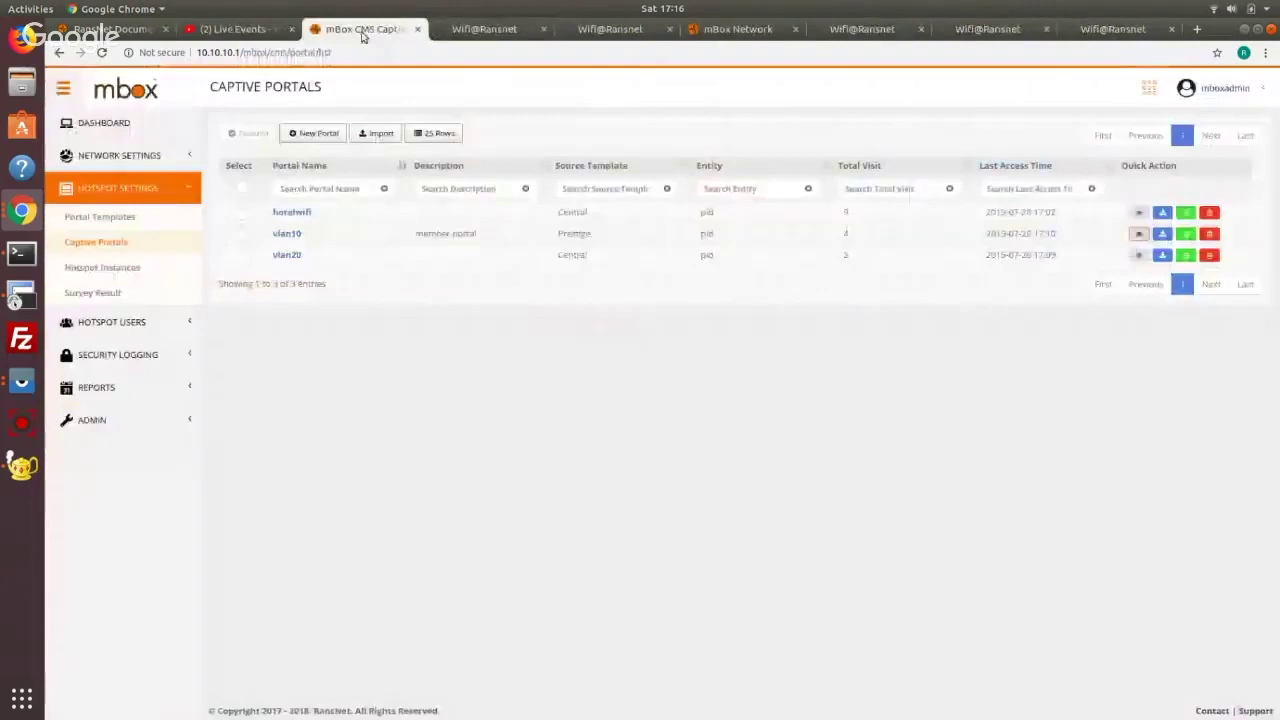
click(286, 233)
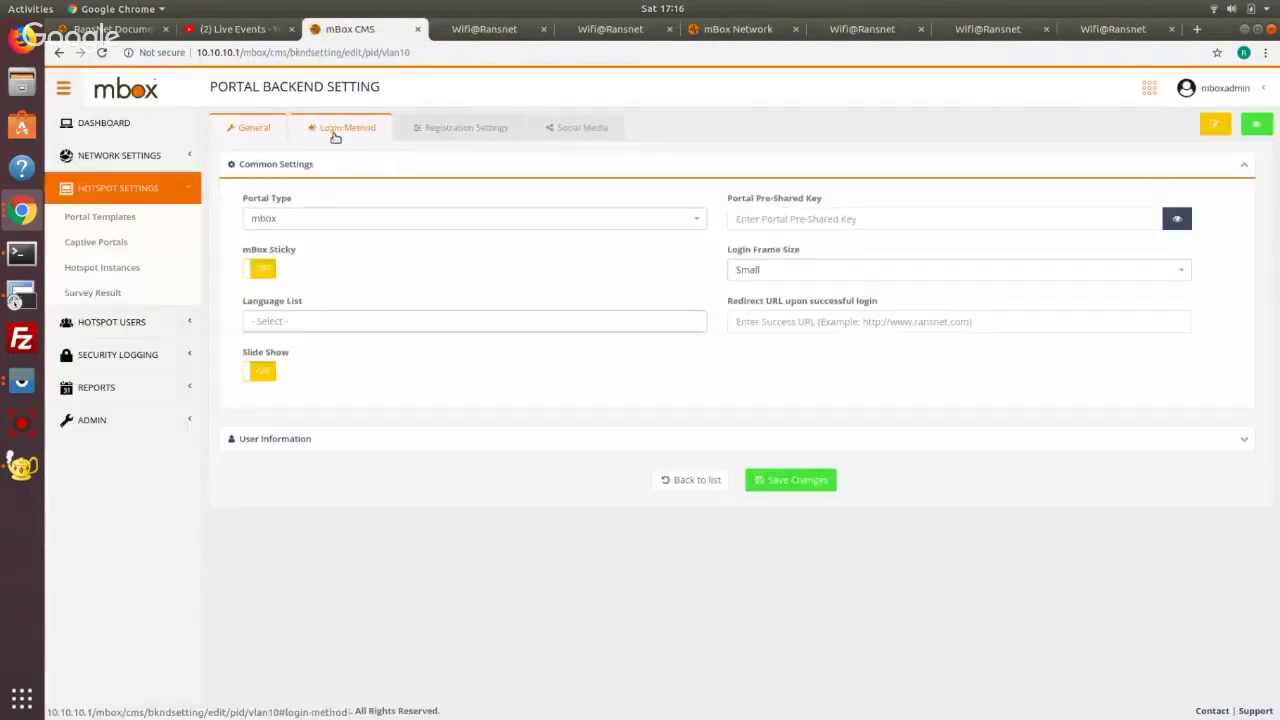
click(334, 133)
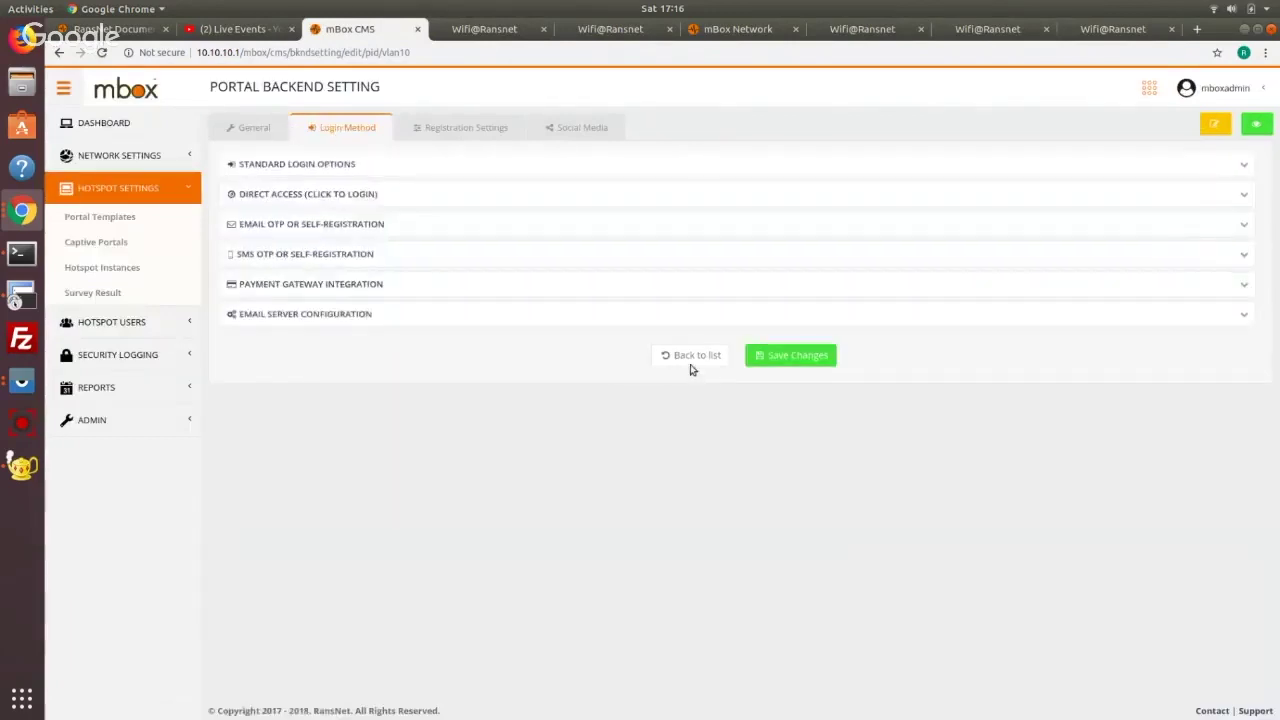
click(690, 360)
click(115, 156)
click(85, 184)
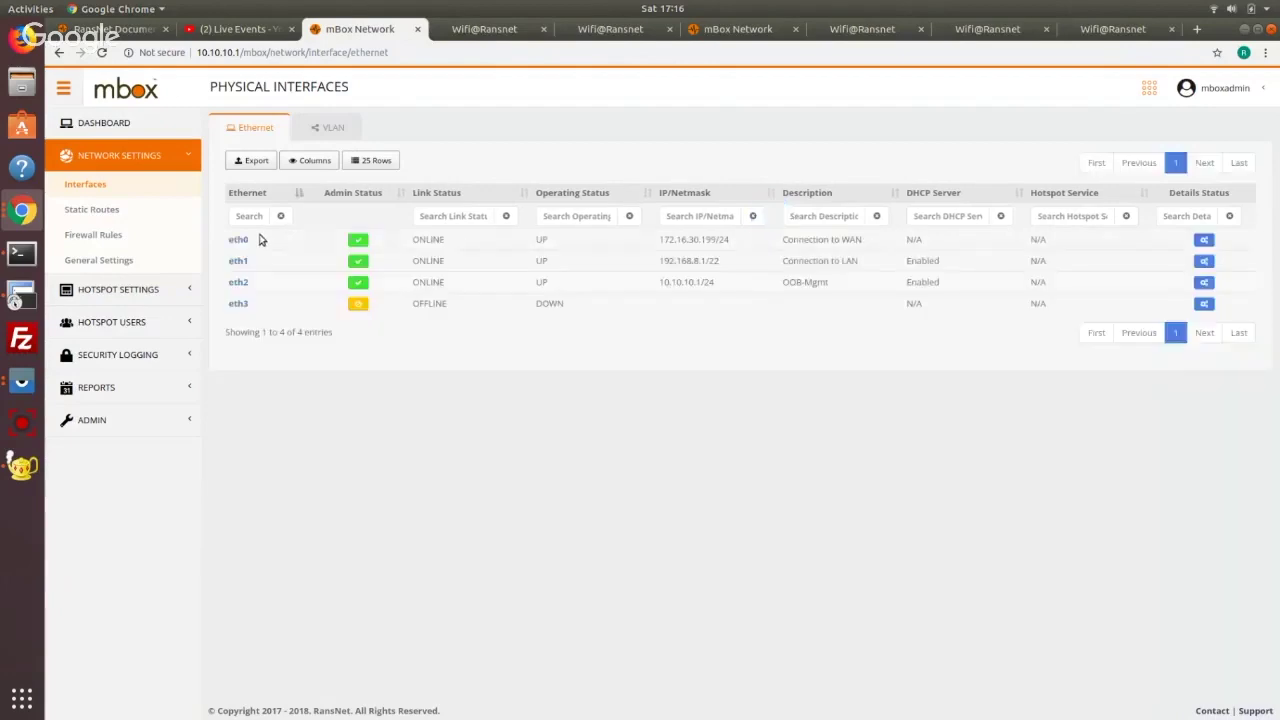
Glance at Static Routes and the HSG2 documentation, then show the VLAN interfaces list
drag(689, 244, 652, 247)
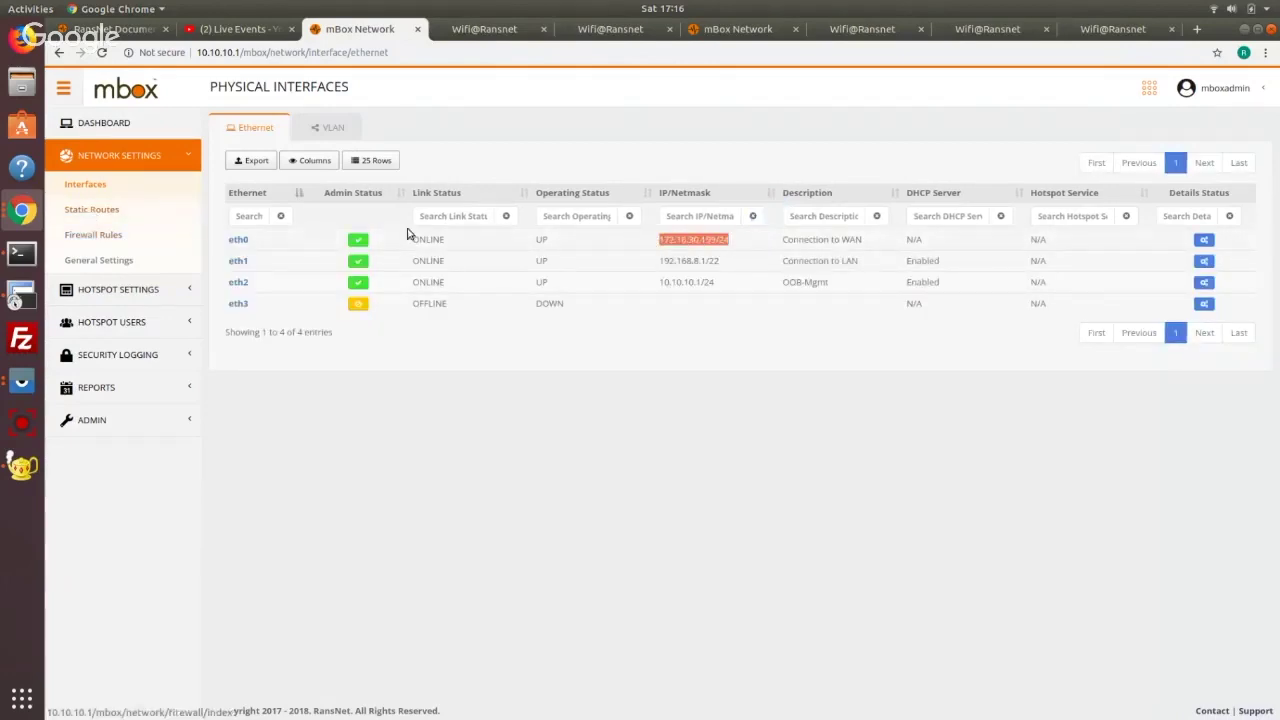
click(104, 213)
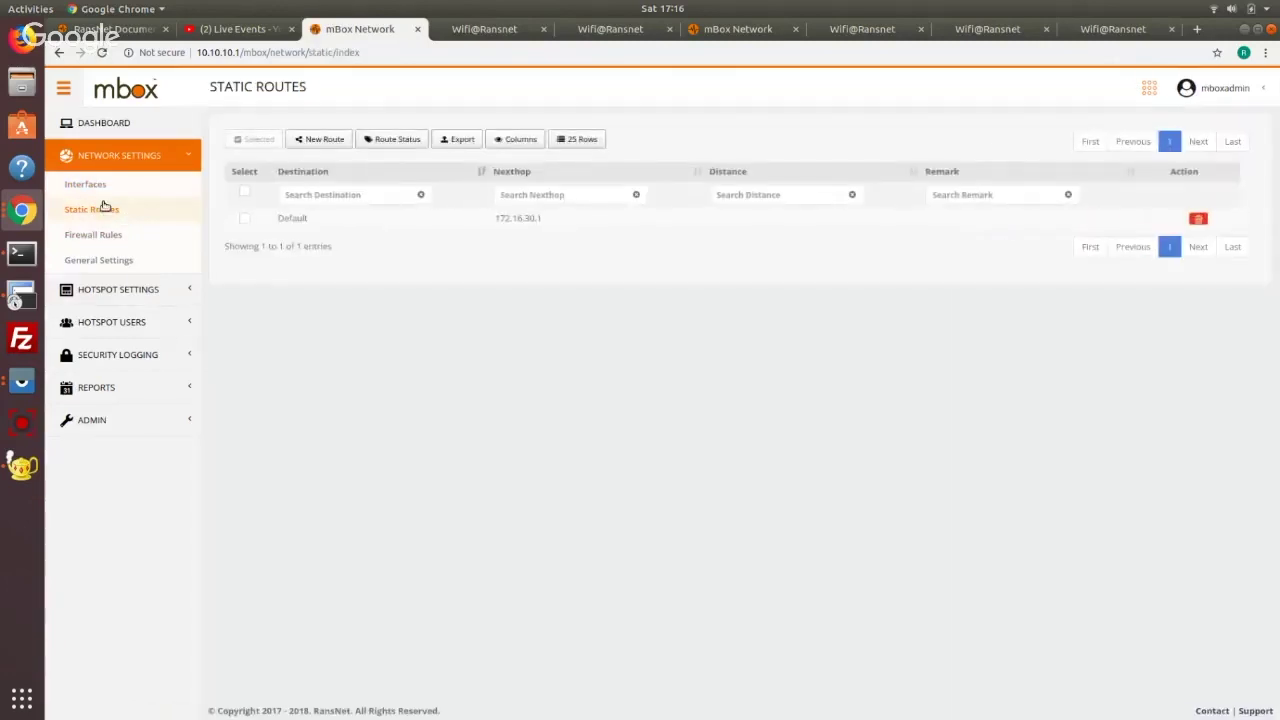
click(98, 185)
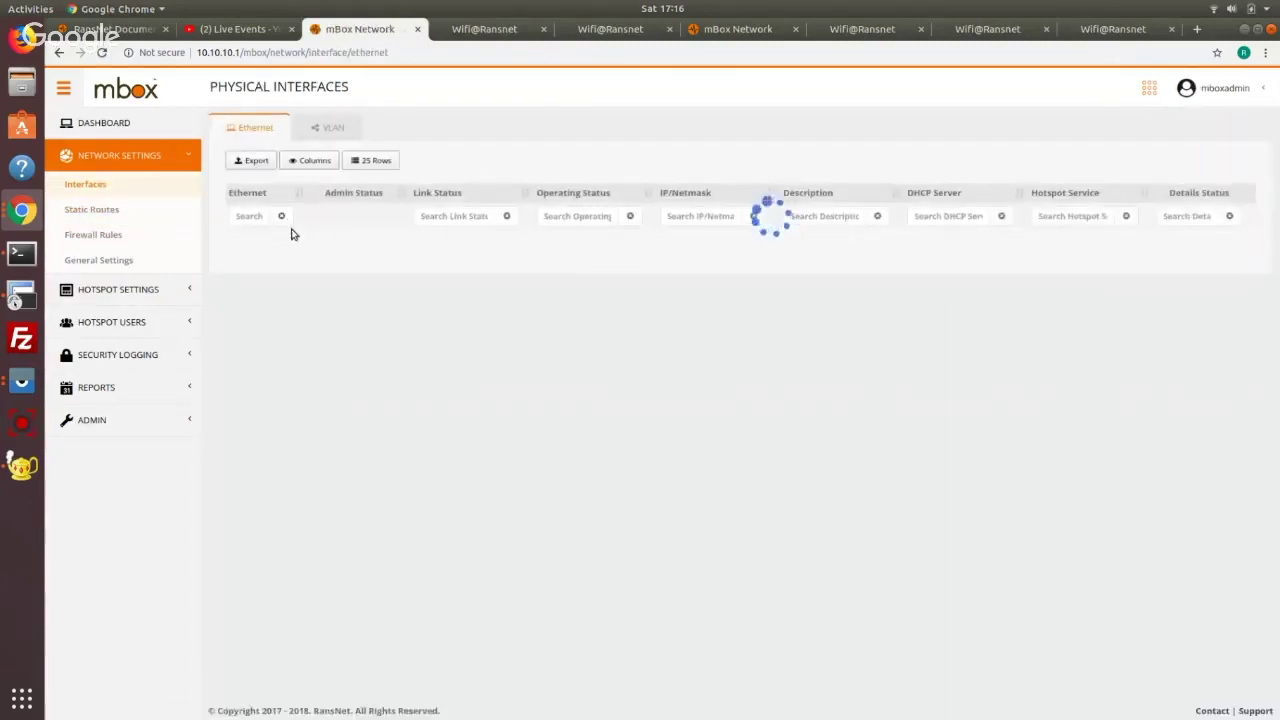
key(ctrl+1)
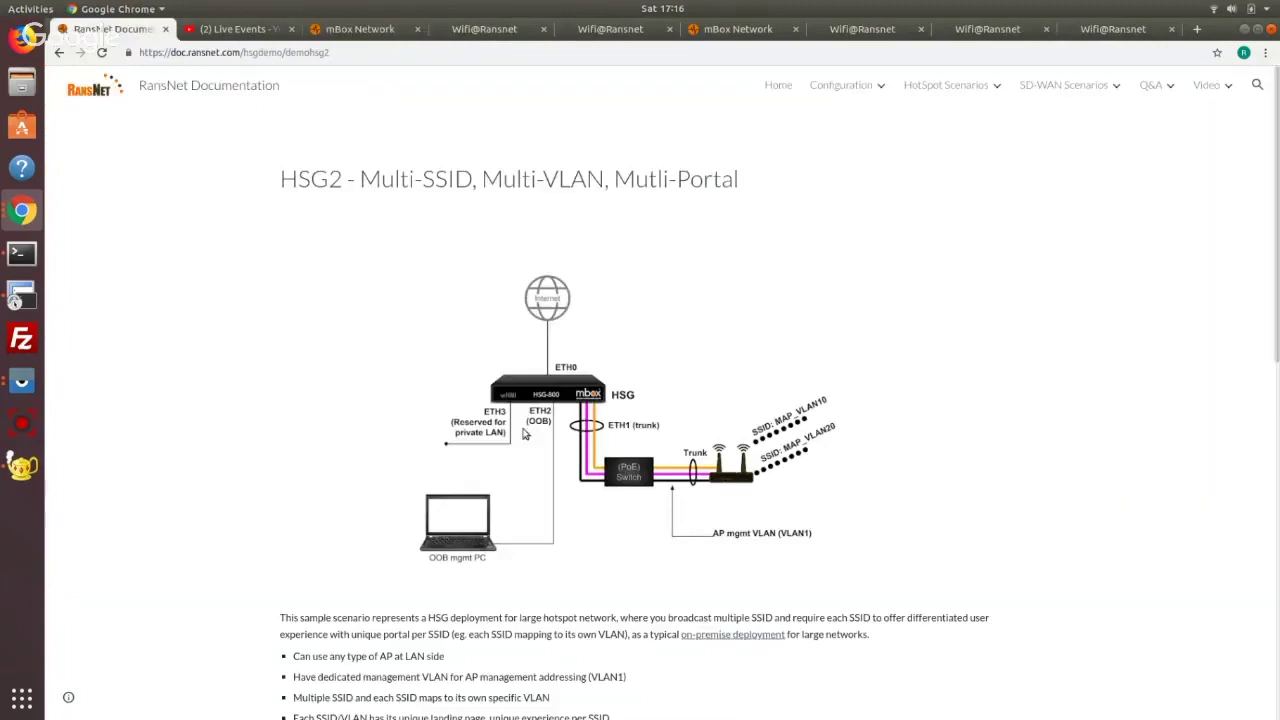
click(355, 30)
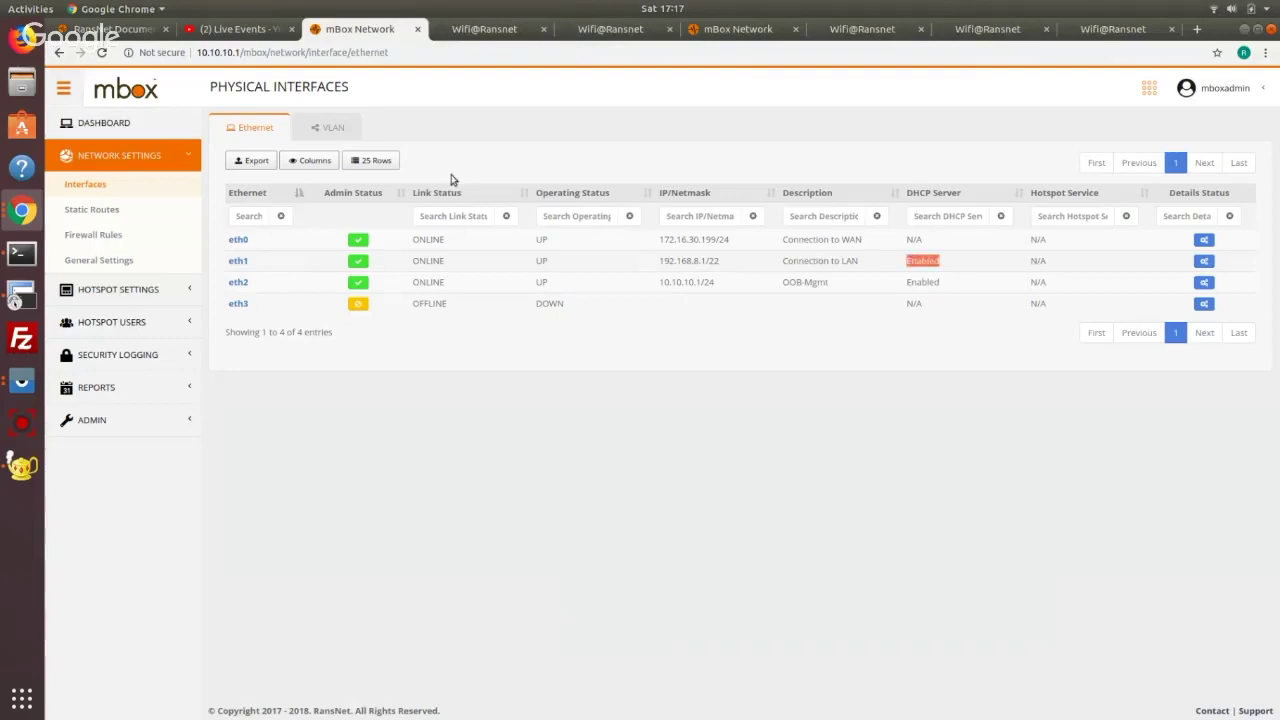
click(331, 128)
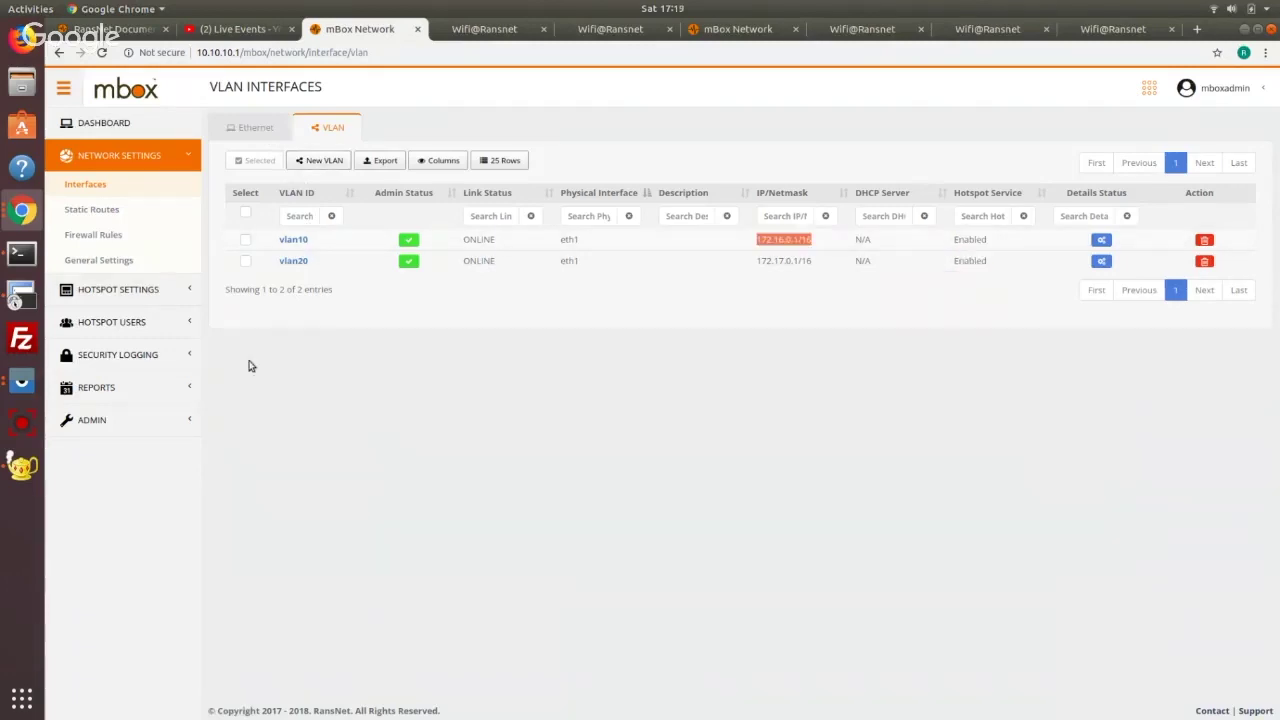
Check the CLT-L29 phone's vlan10 login in Vysor, then open Hotspot Users > User Sessions
click(22, 381)
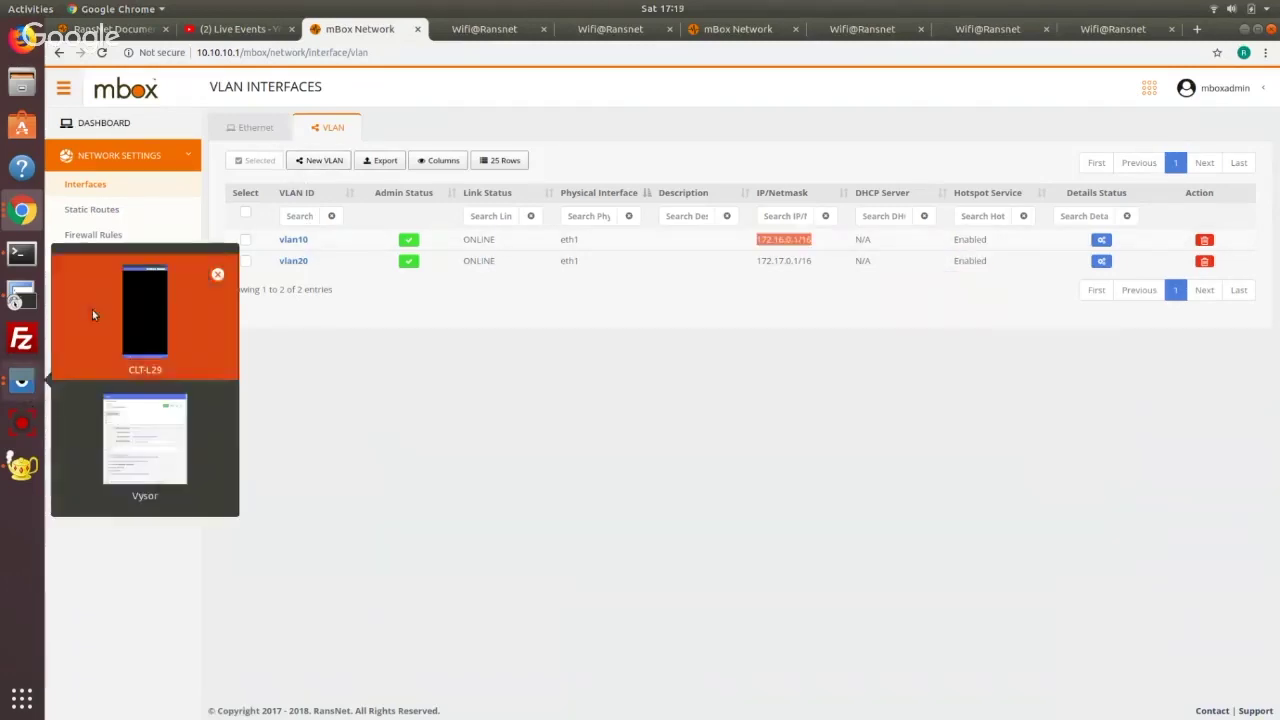
click(92, 315)
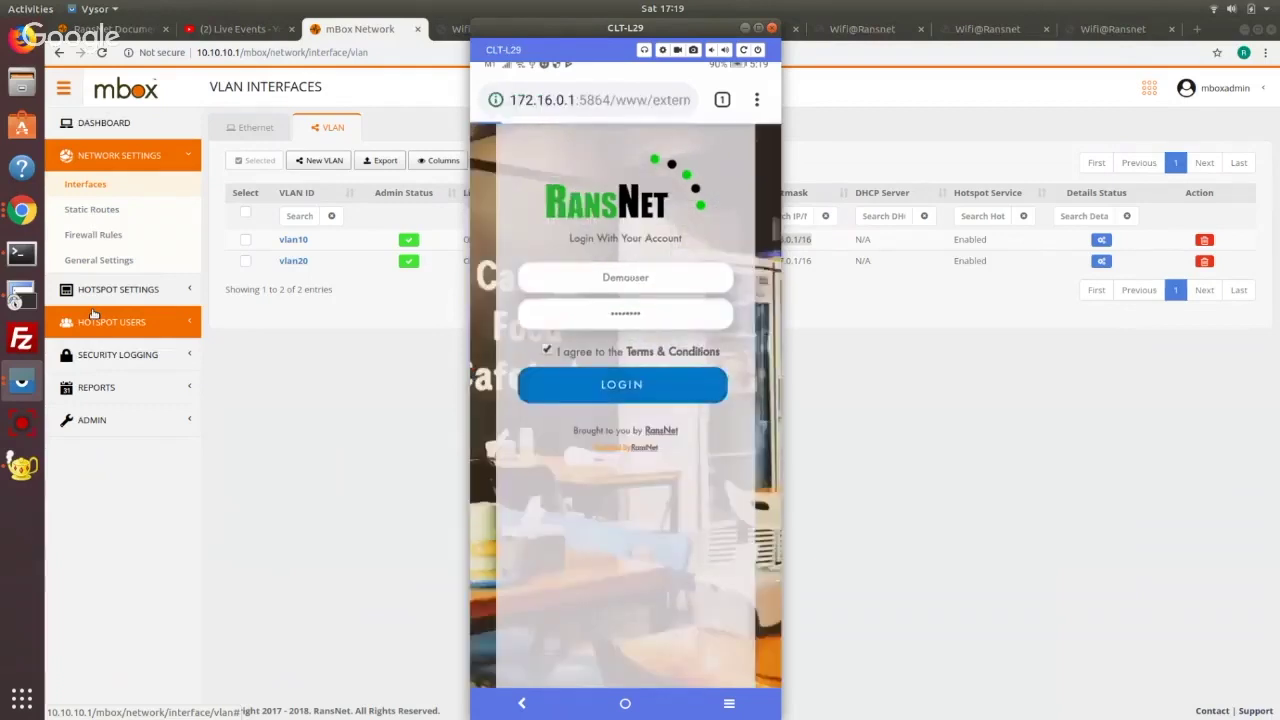
click(155, 338)
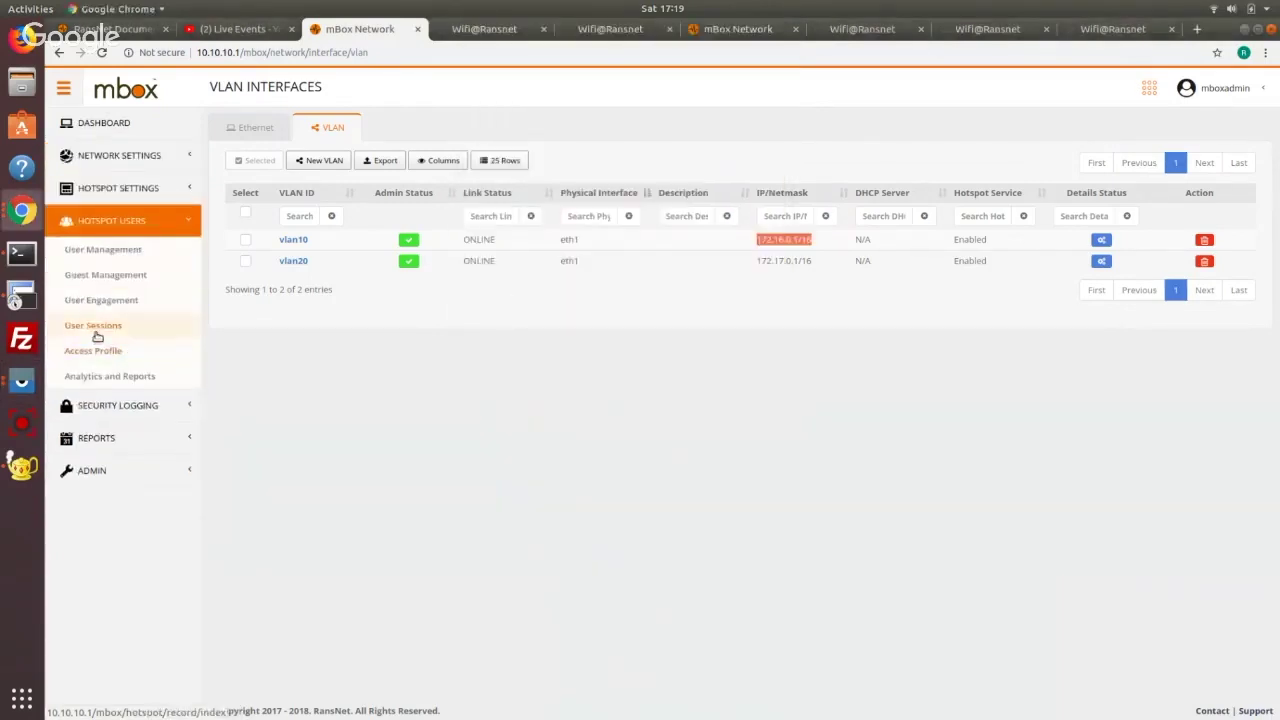
click(97, 330)
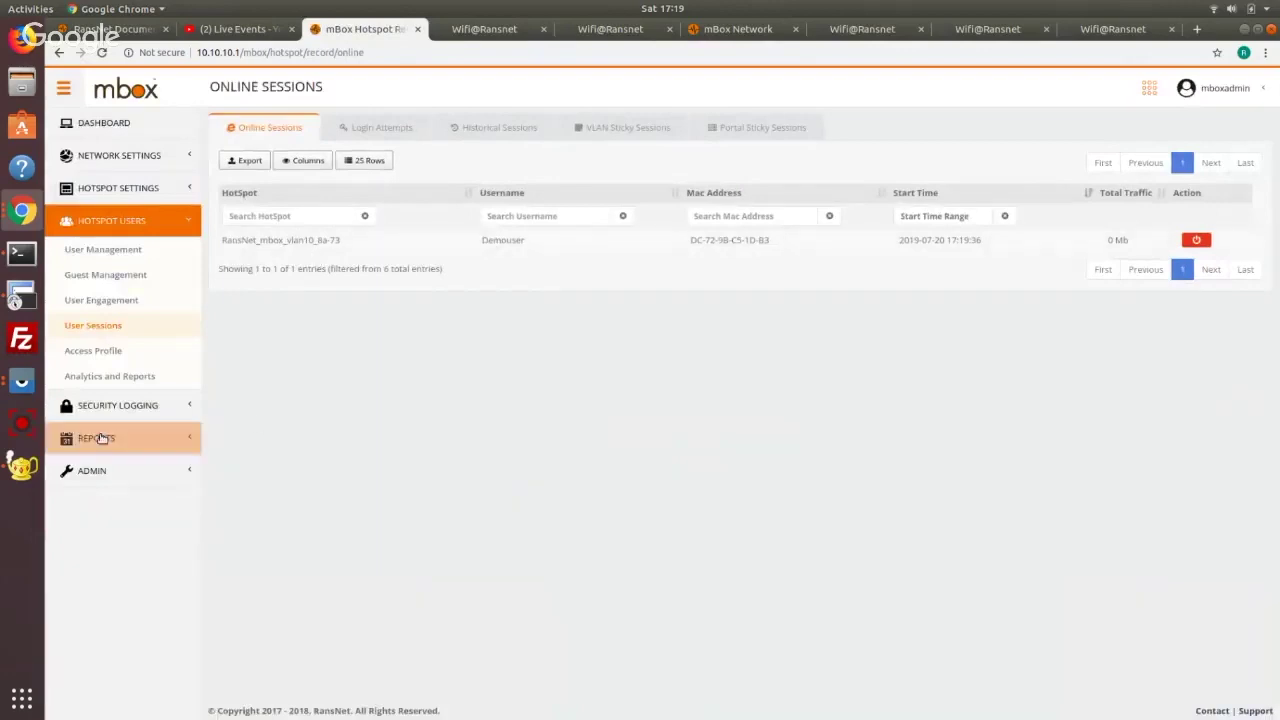
Load mboxstatus.net in the Vysor-mirrored phone's browser to check the guest's online status
click(22, 381)
click(91, 332)
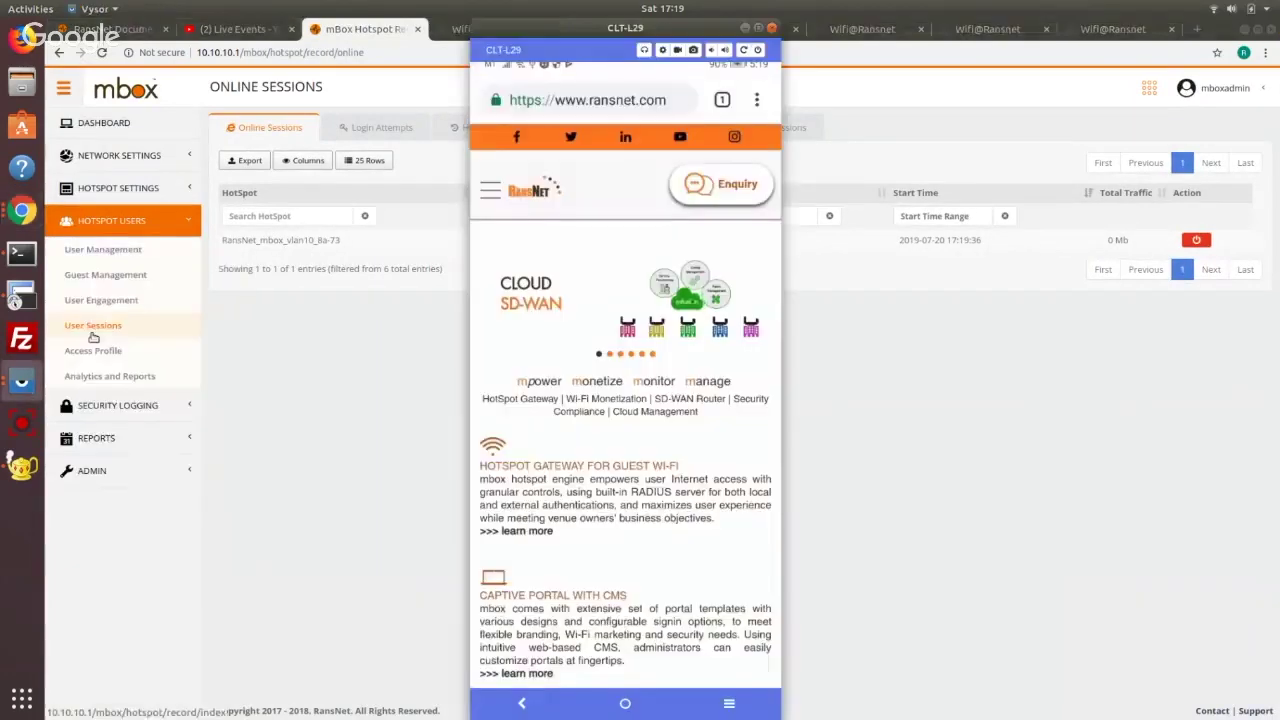
text(mboxs)
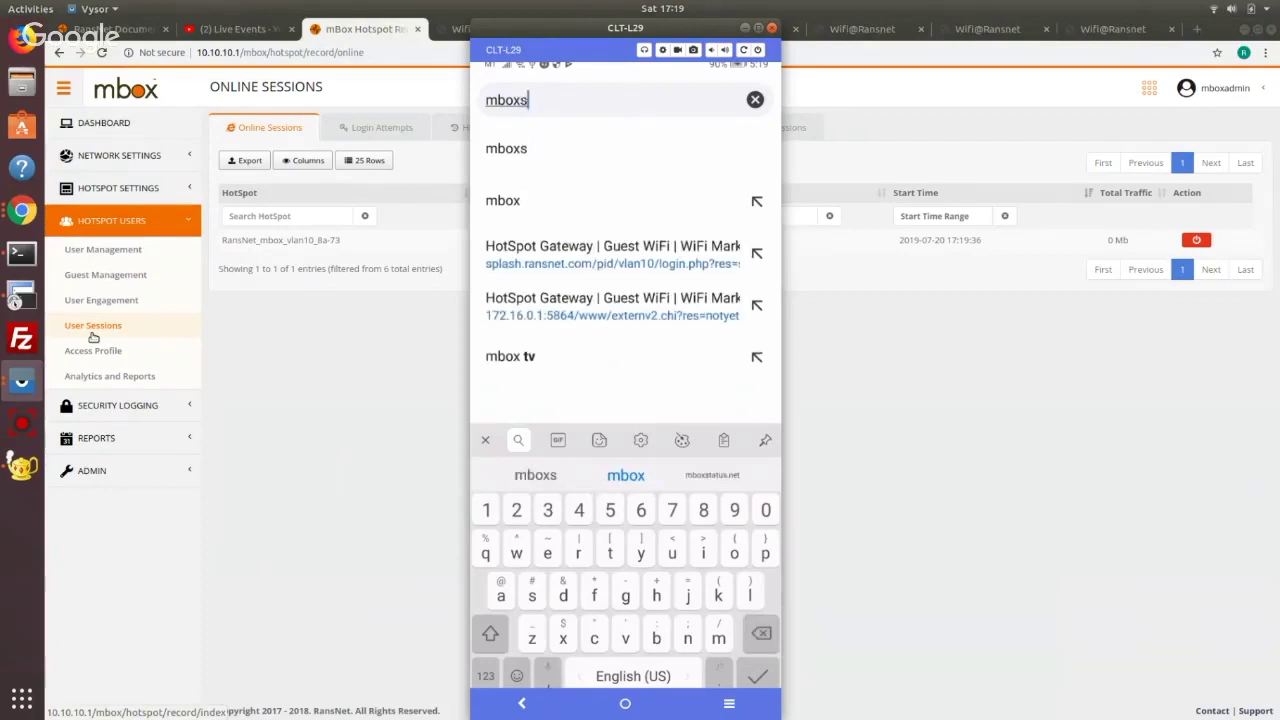
text(tatus.net)
key(Return)
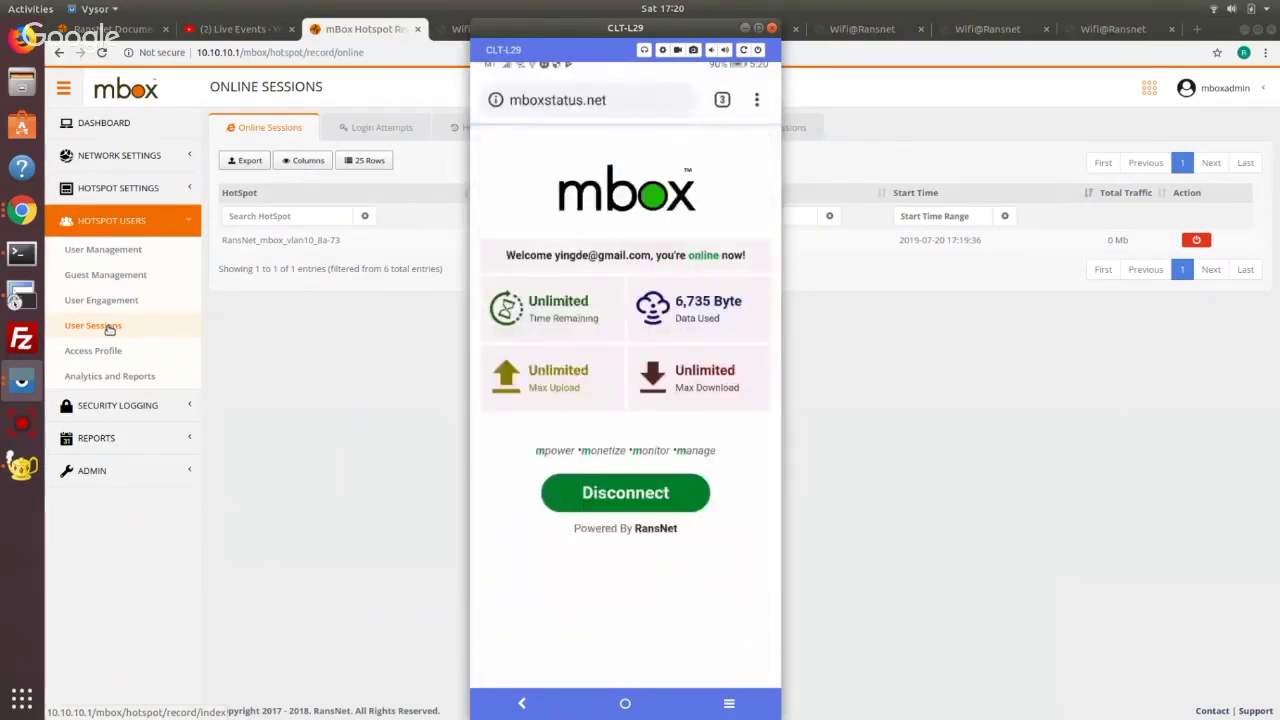
Refresh the online sessions list, then open the vlan20 portal's customization from Captive Portals
click(288, 134)
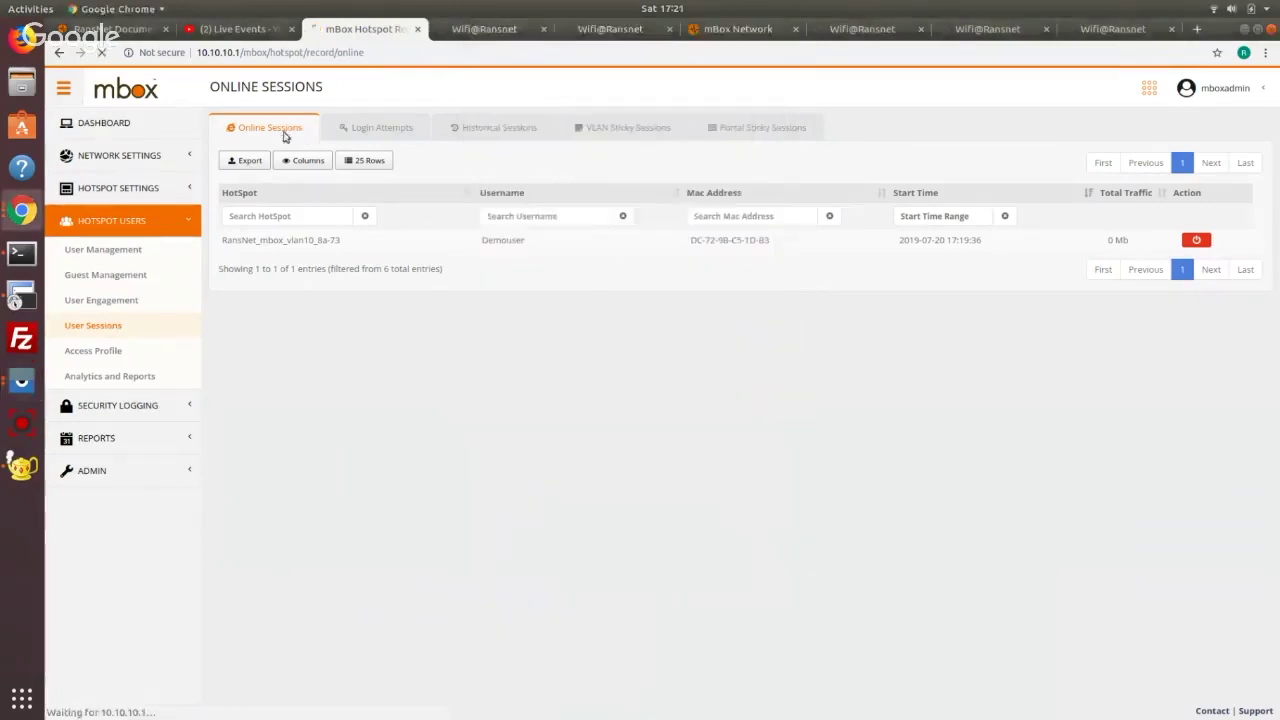
drag(561, 248, 475, 252)
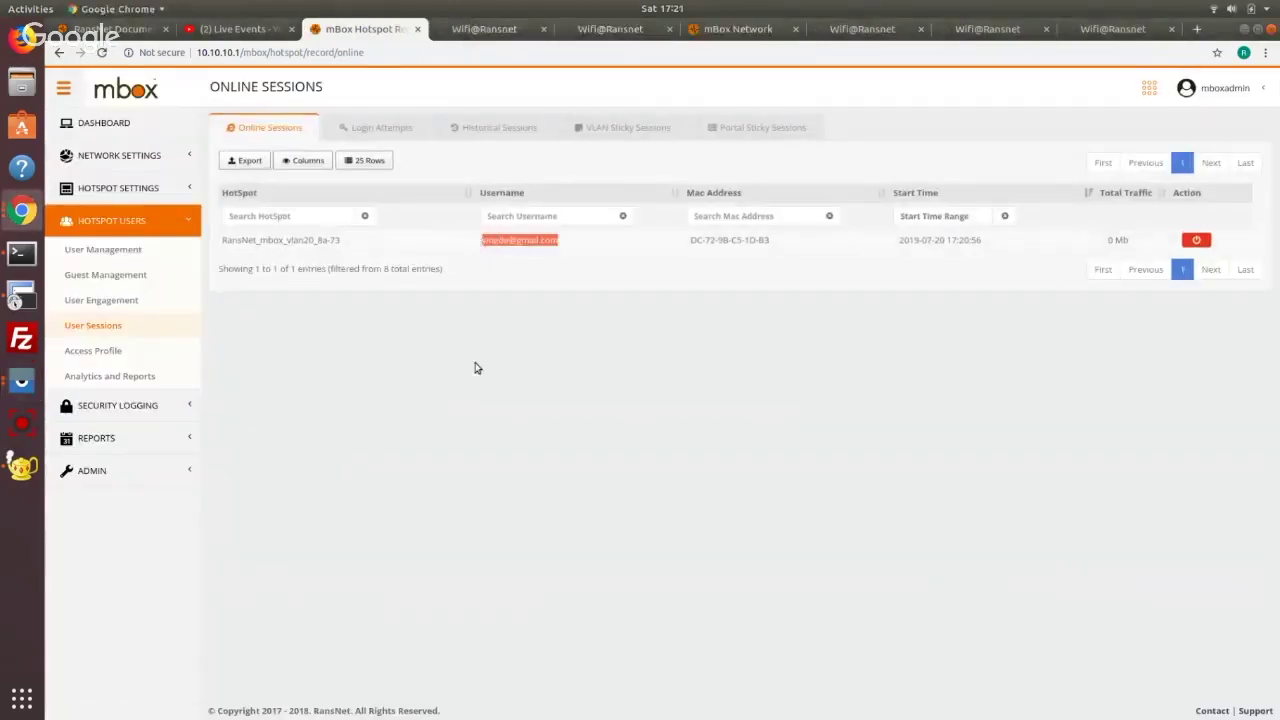
click(476, 368)
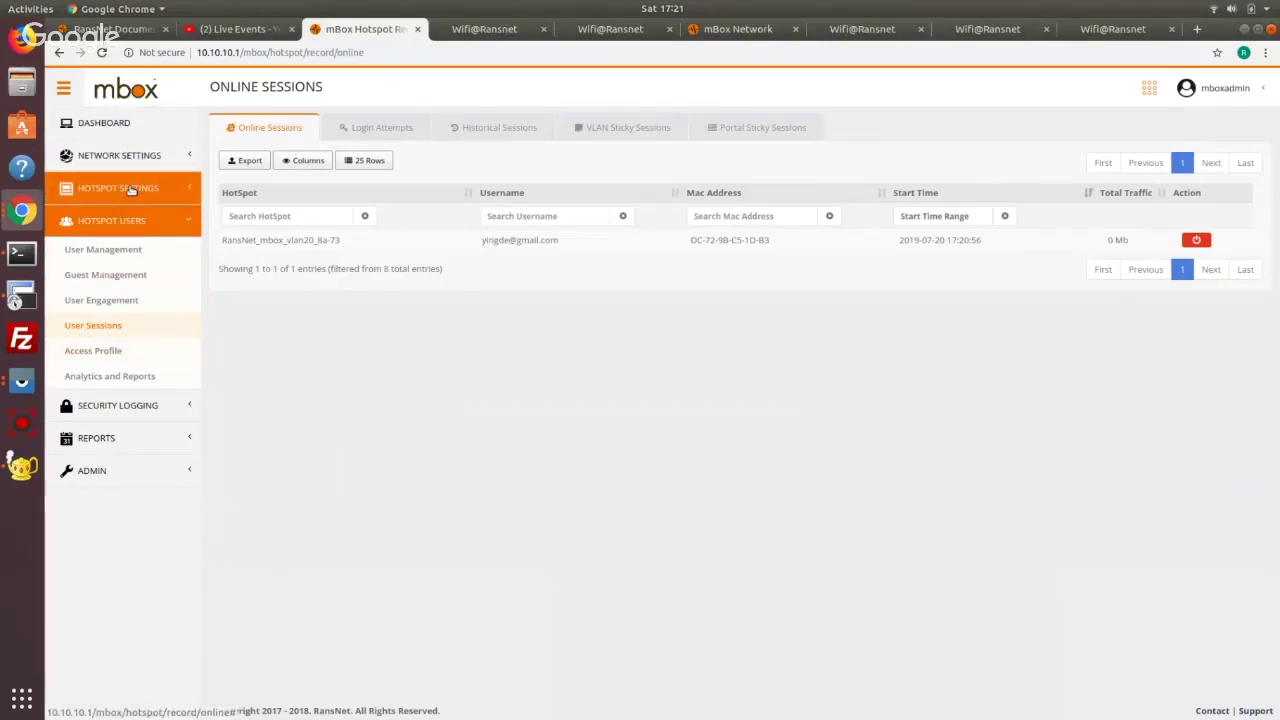
click(131, 190)
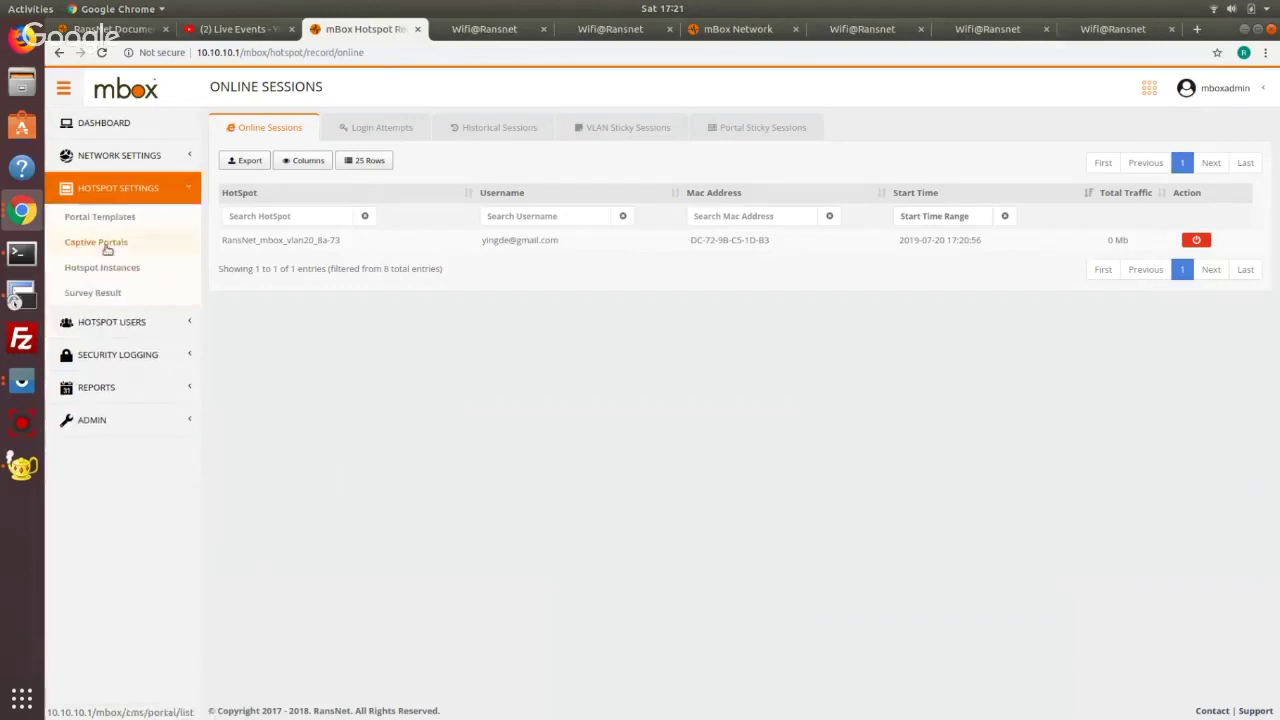
click(100, 242)
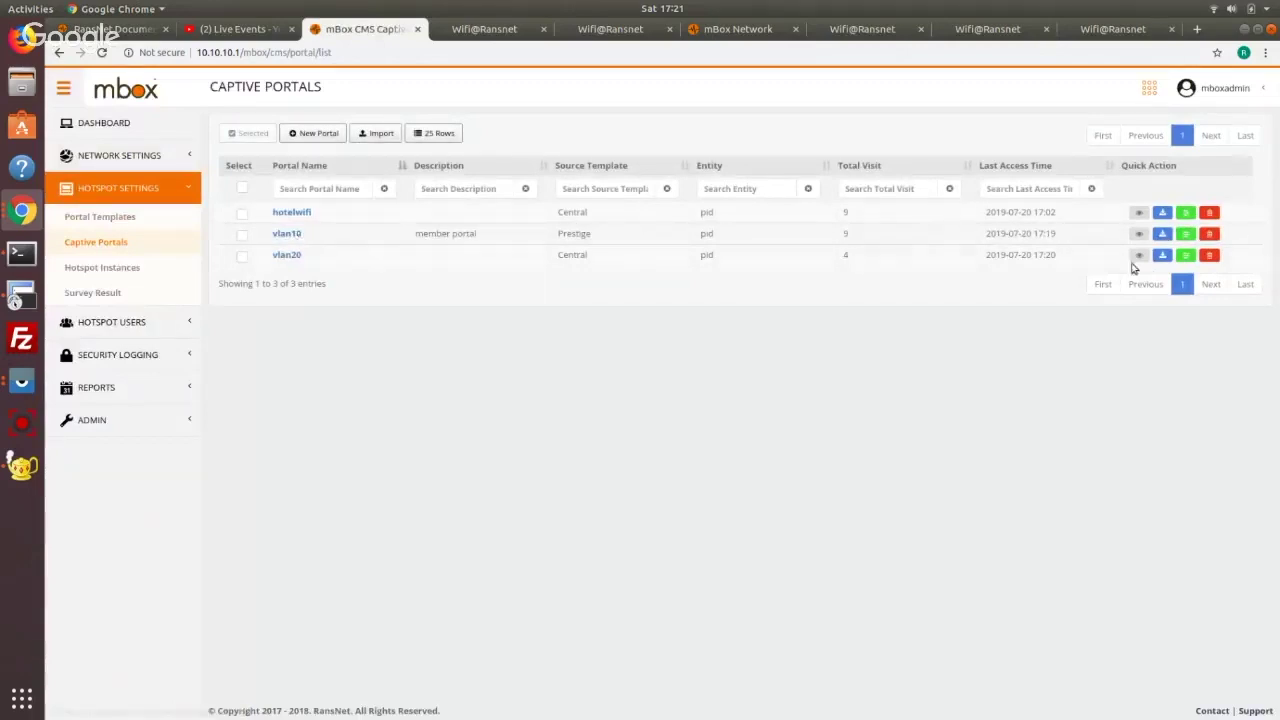
click(287, 256)
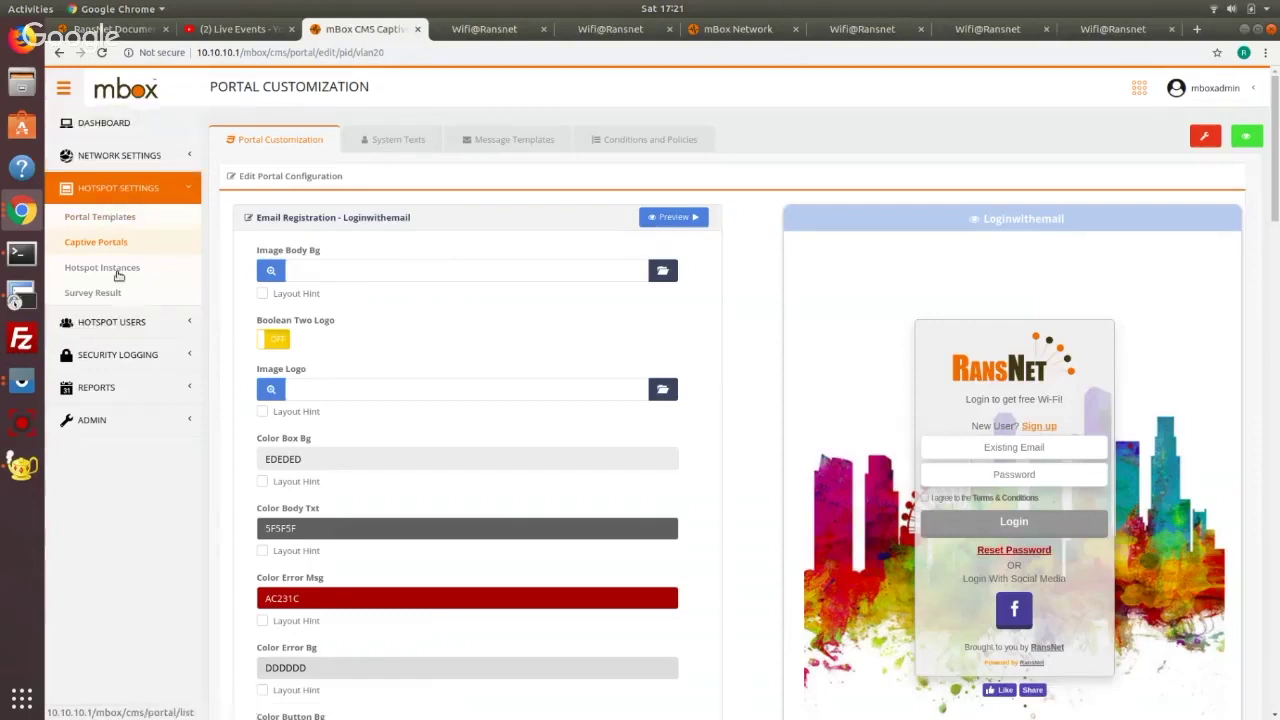
Open the access analytics Dashboard under Hotspot Users > Analytics and Reports
click(100, 321)
click(100, 375)
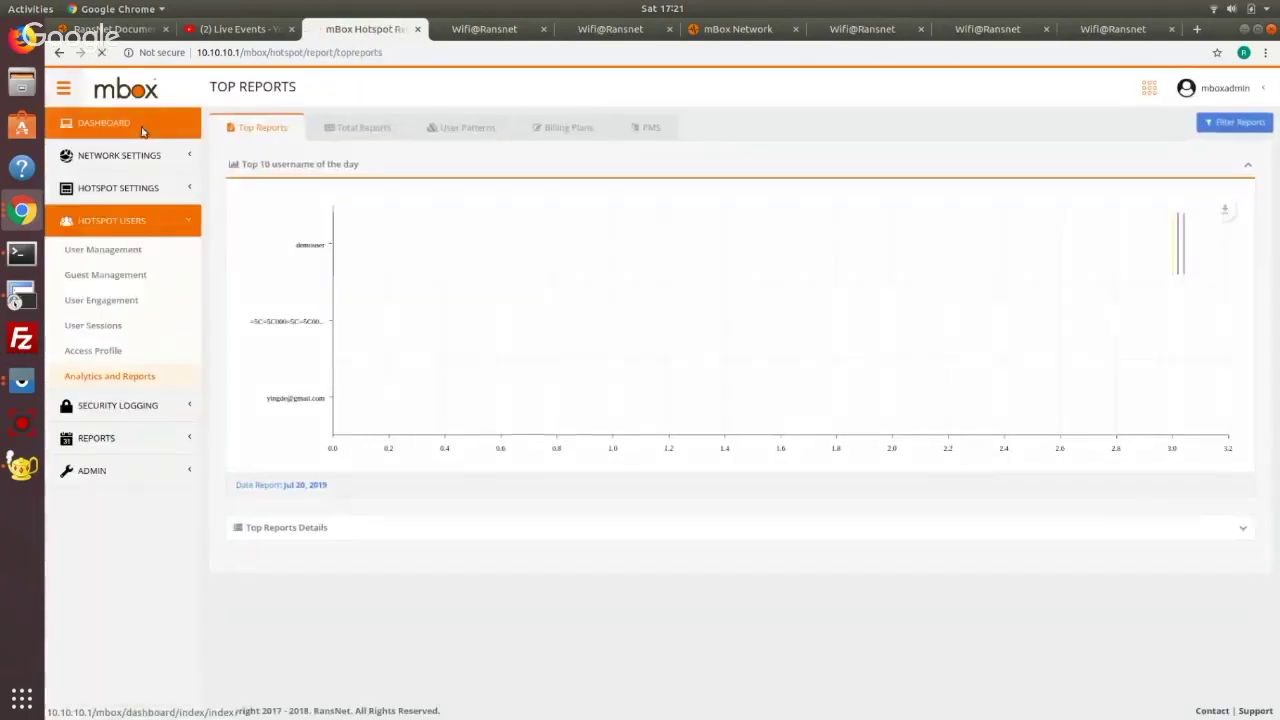
click(141, 131)
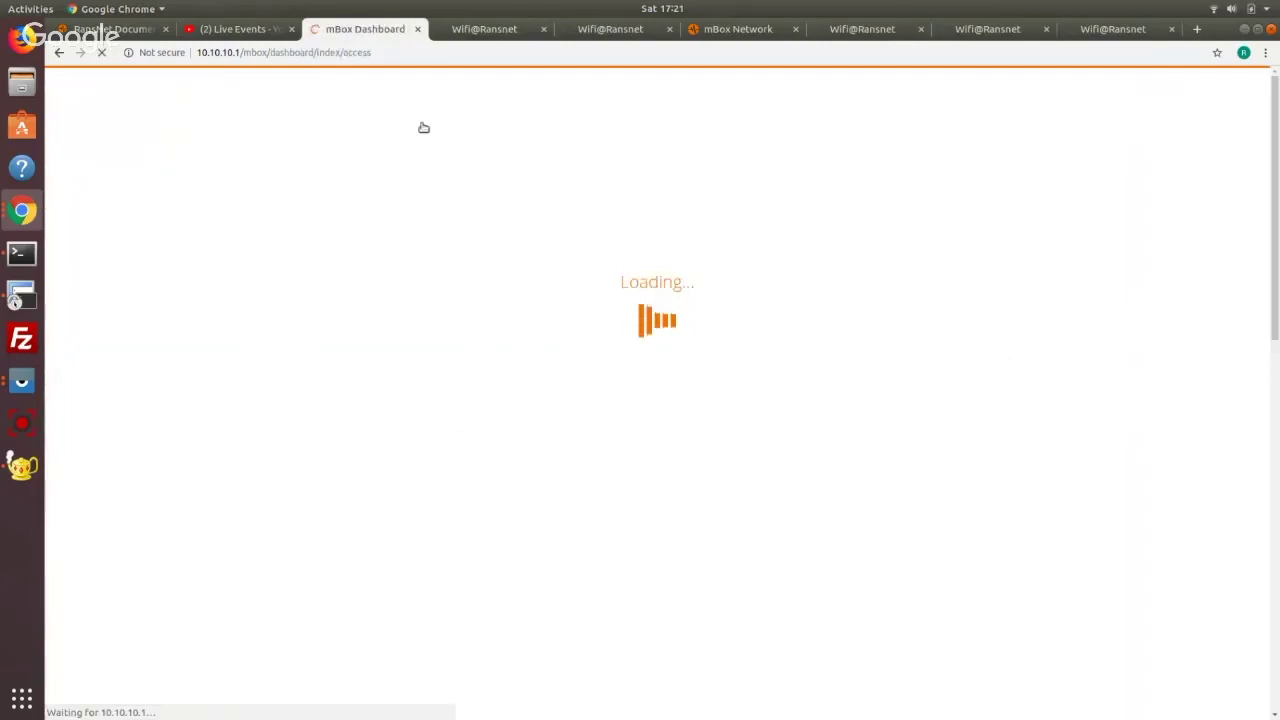